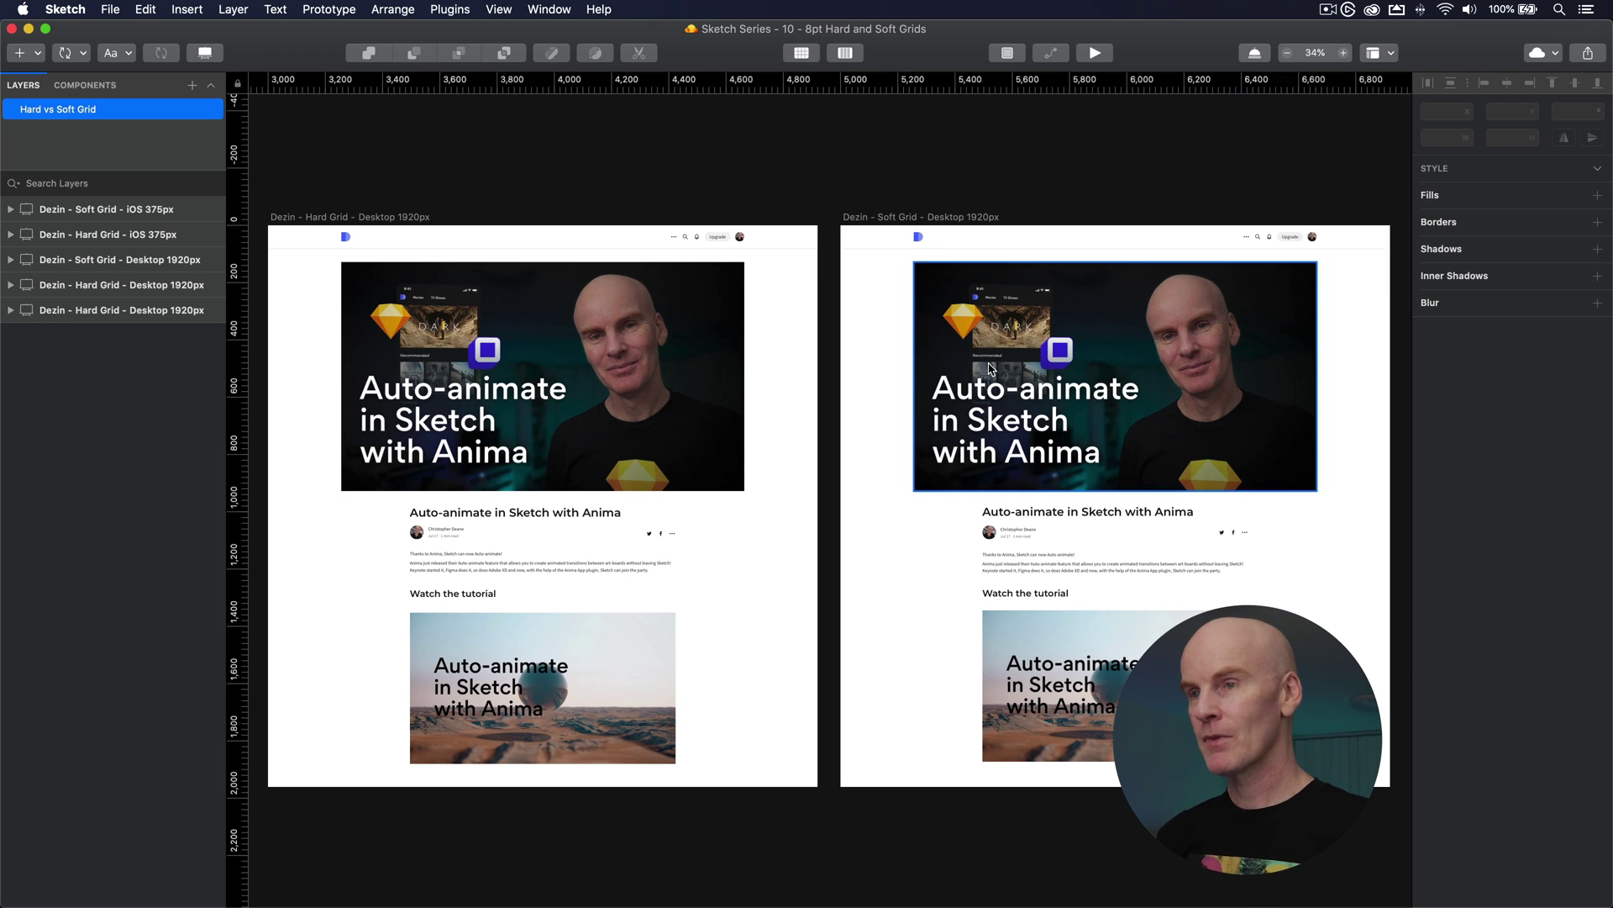
# Inspect the Hard Grid header, hero image, article title, paragraph, tutorial heading and video layers.
pyautogui.click(452, 245)
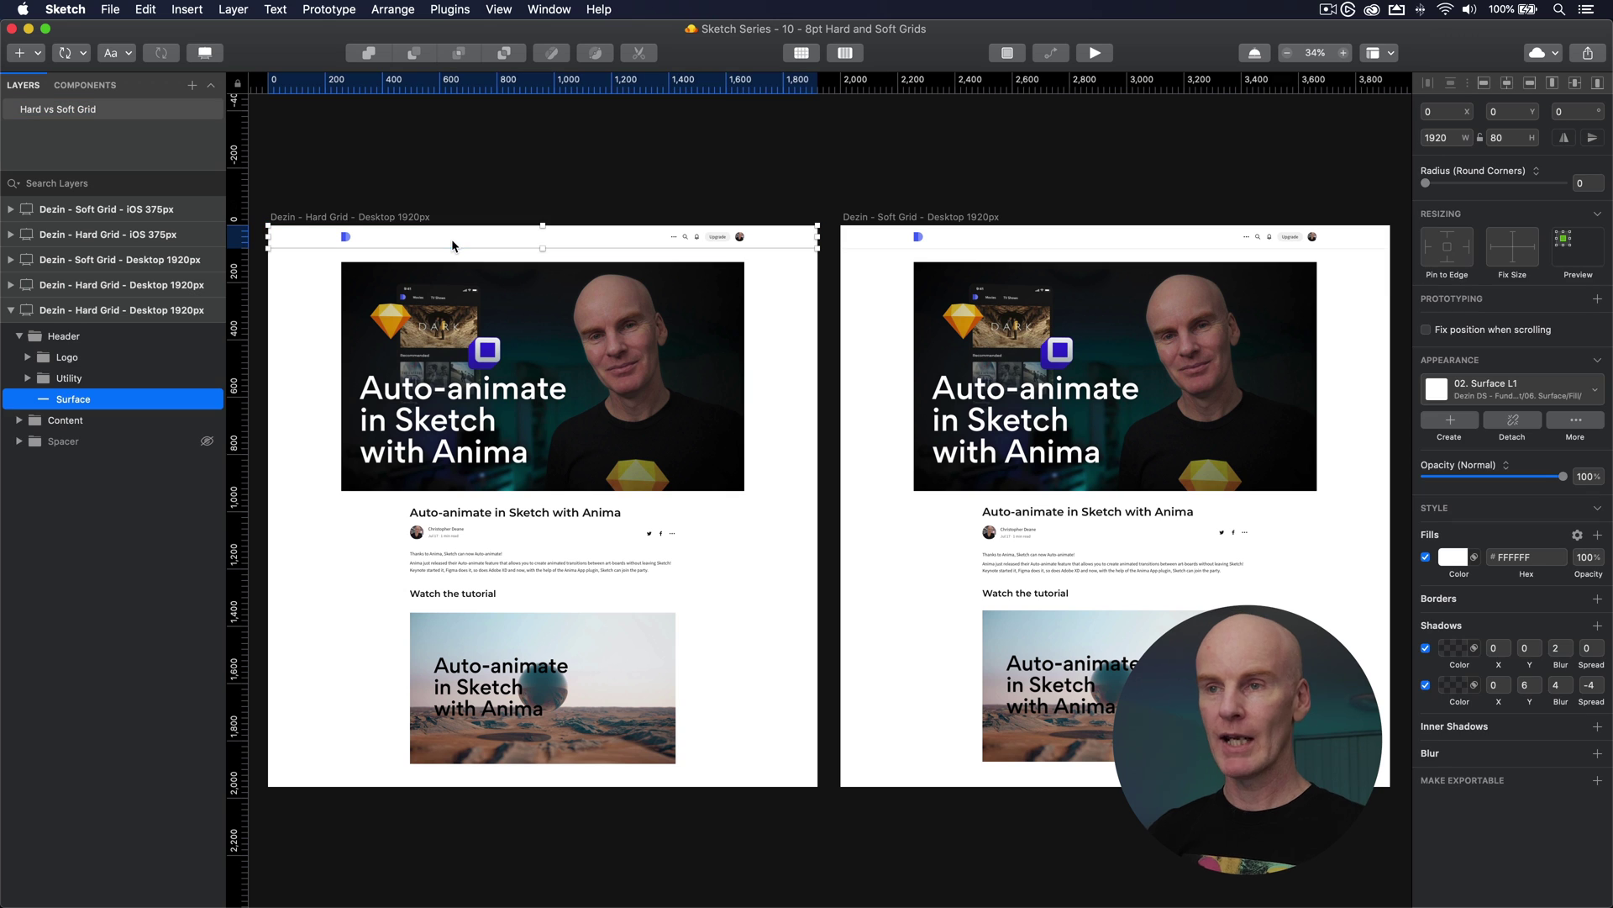
pyautogui.click(542, 332)
pyautogui.click(474, 514)
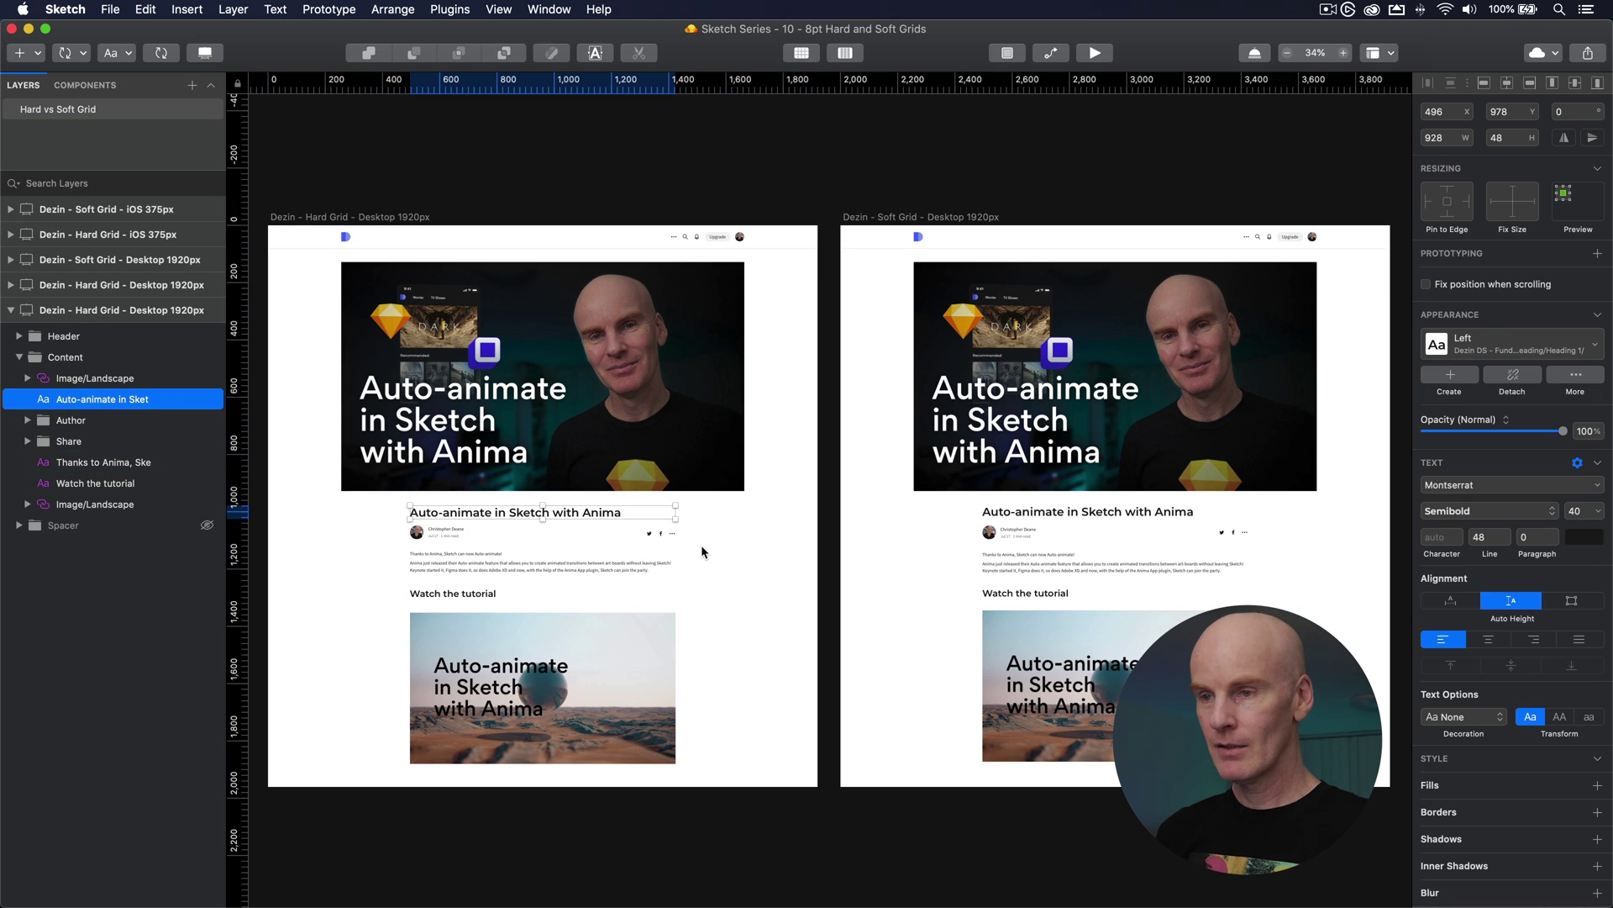
pyautogui.click(535, 555)
pyautogui.click(452, 593)
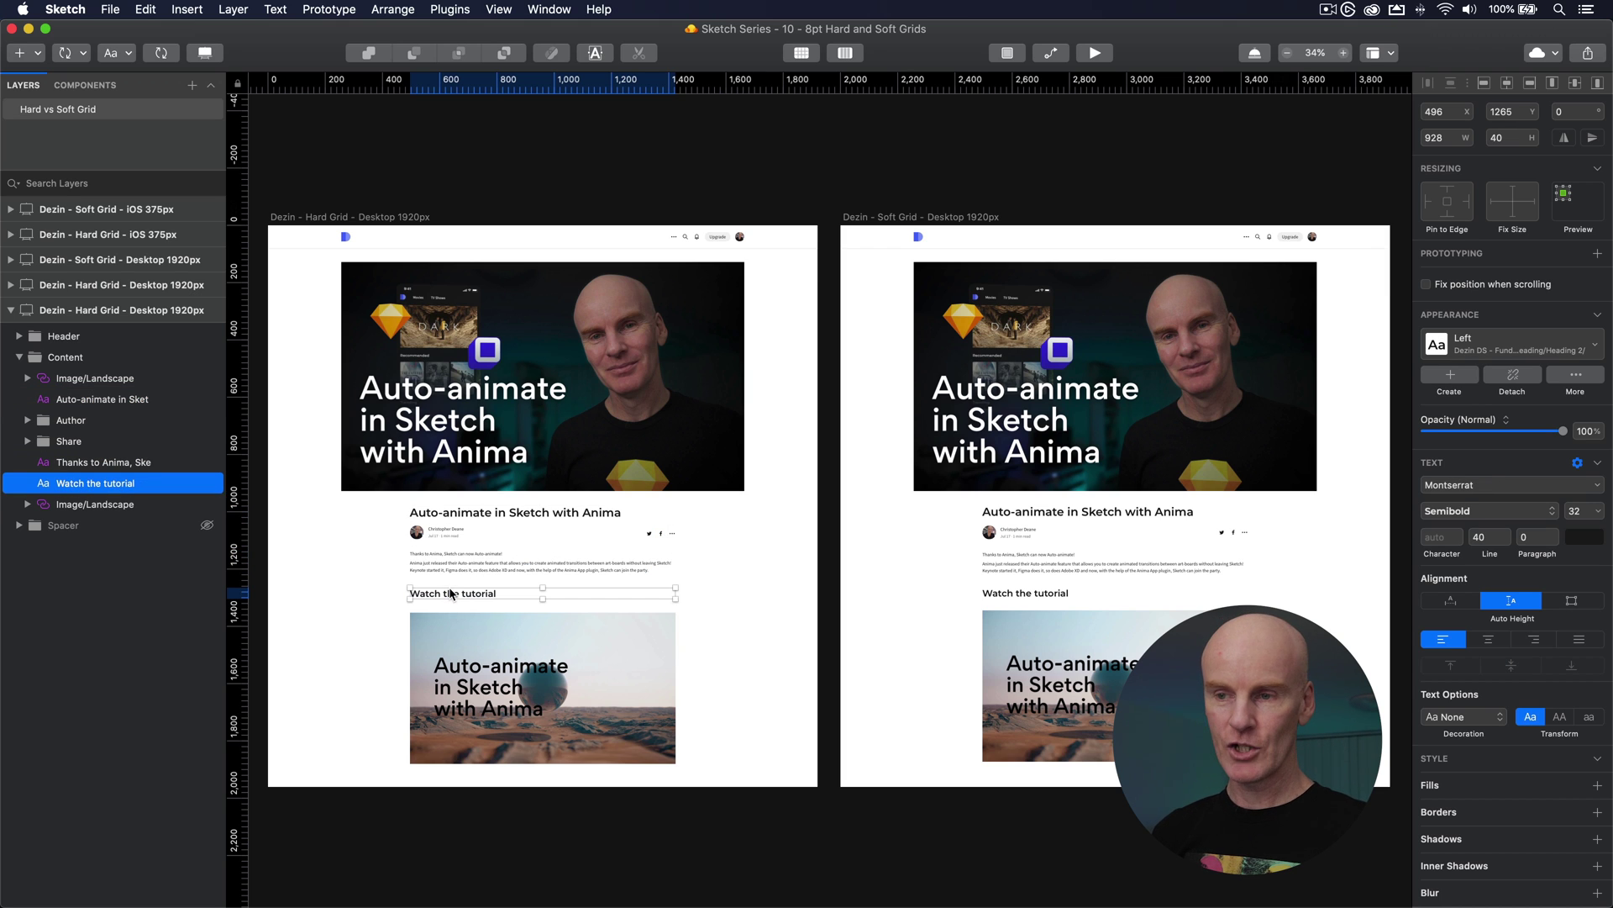
pyautogui.click(625, 672)
pyautogui.click(1078, 188)
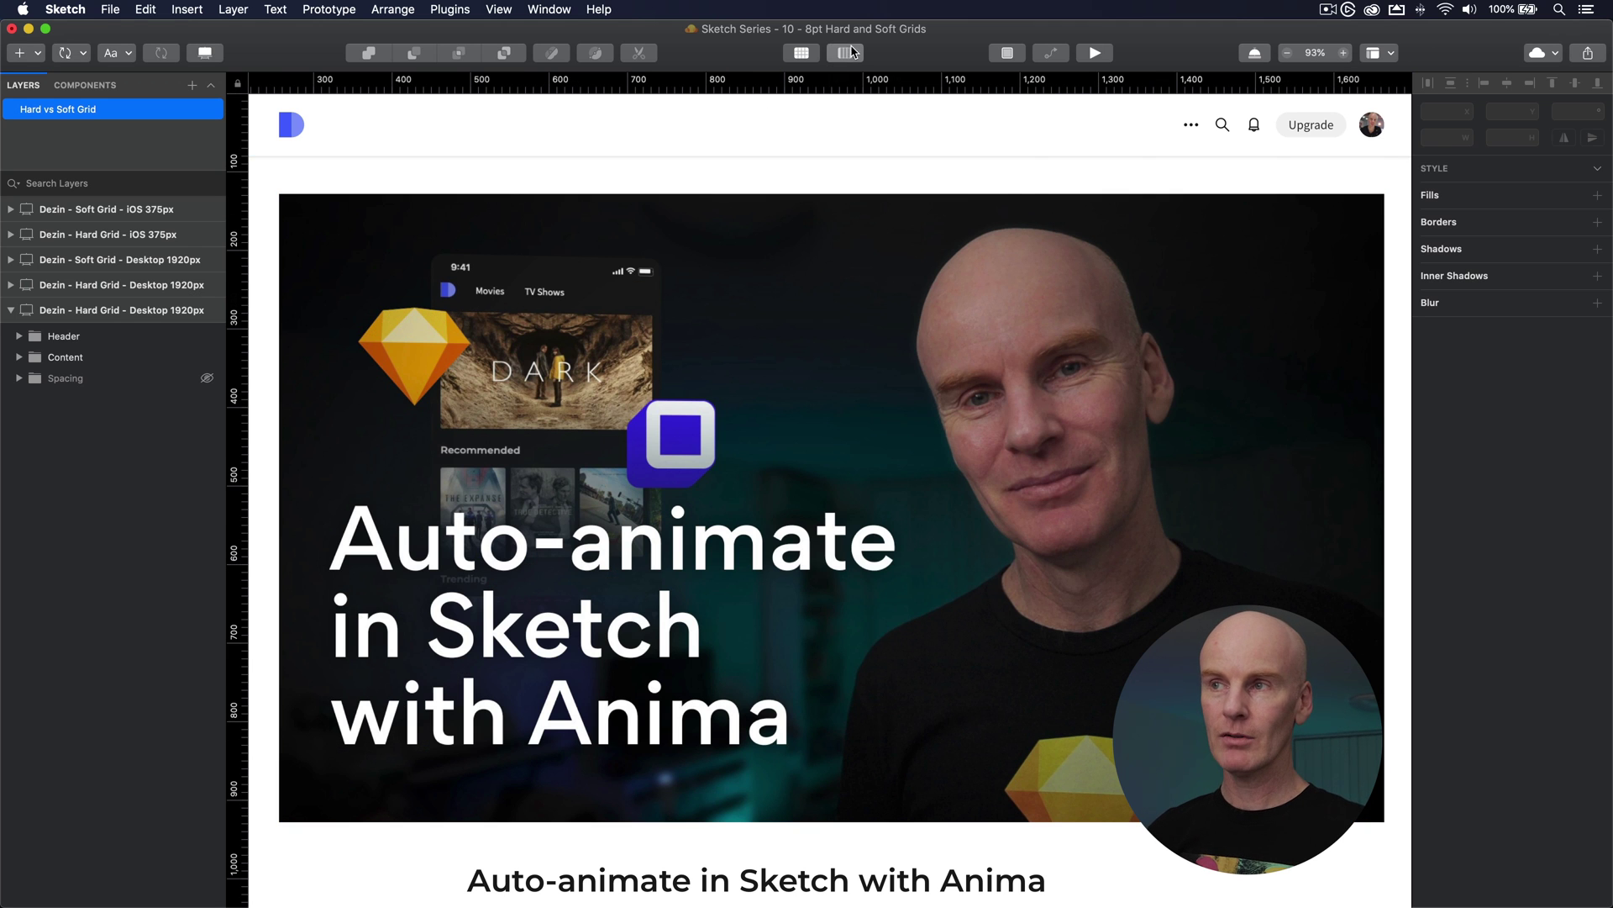
# Show the layout grid and zoom to 200% on the article title and author row.
pyautogui.click(846, 52)
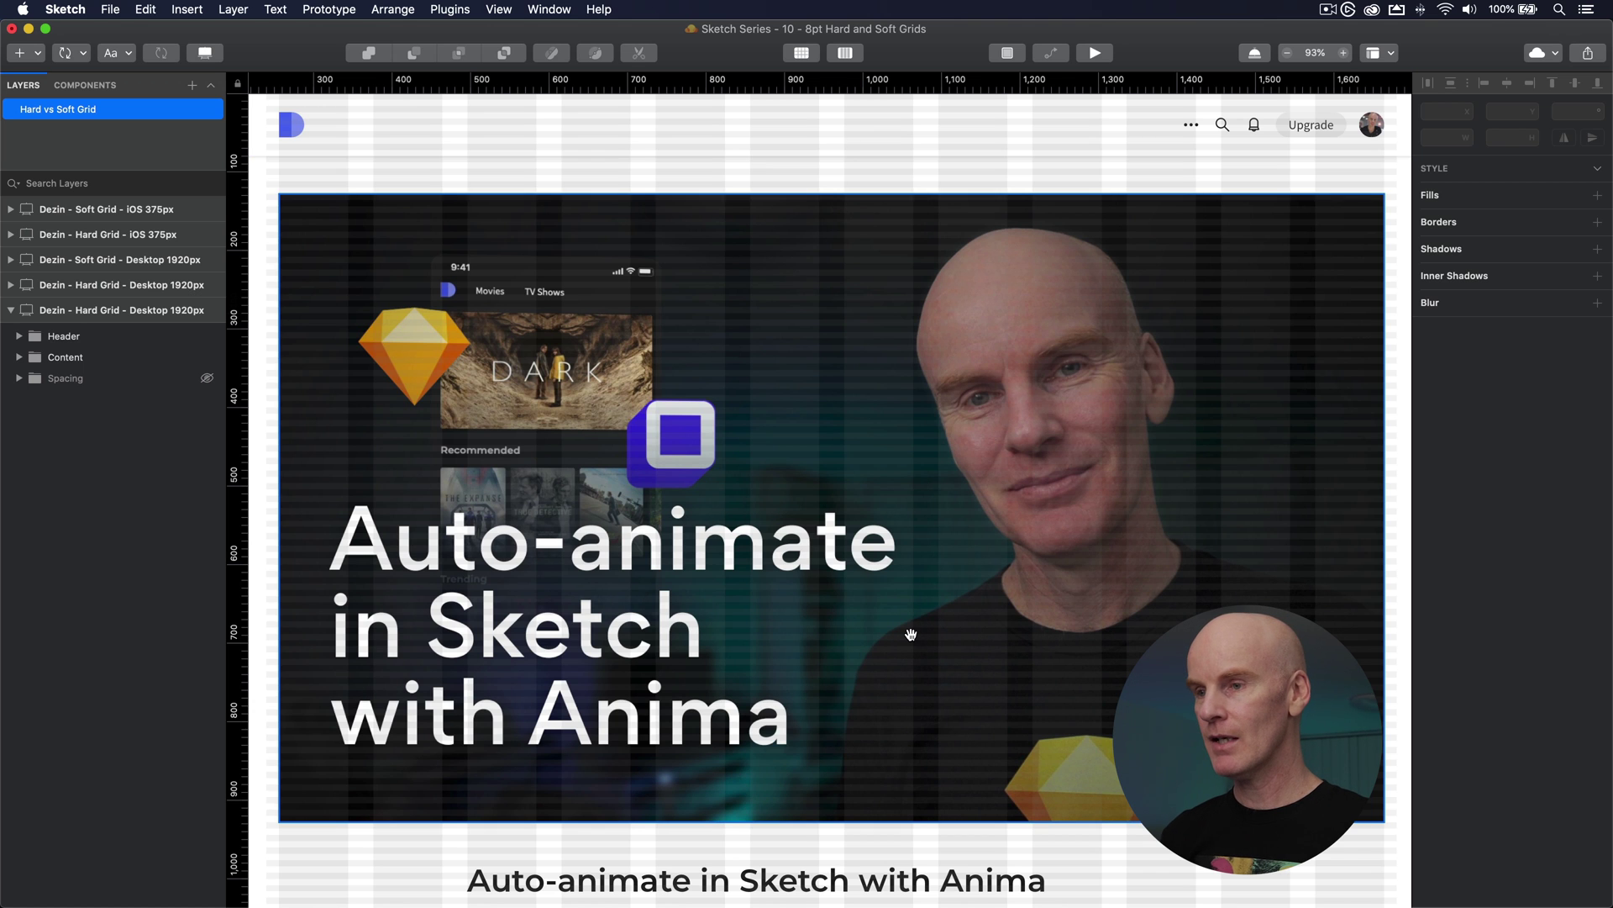
pyautogui.moveTo(912, 634); pyautogui.dragTo(914, 303)
pyautogui.scroll(-5, 914, 302)
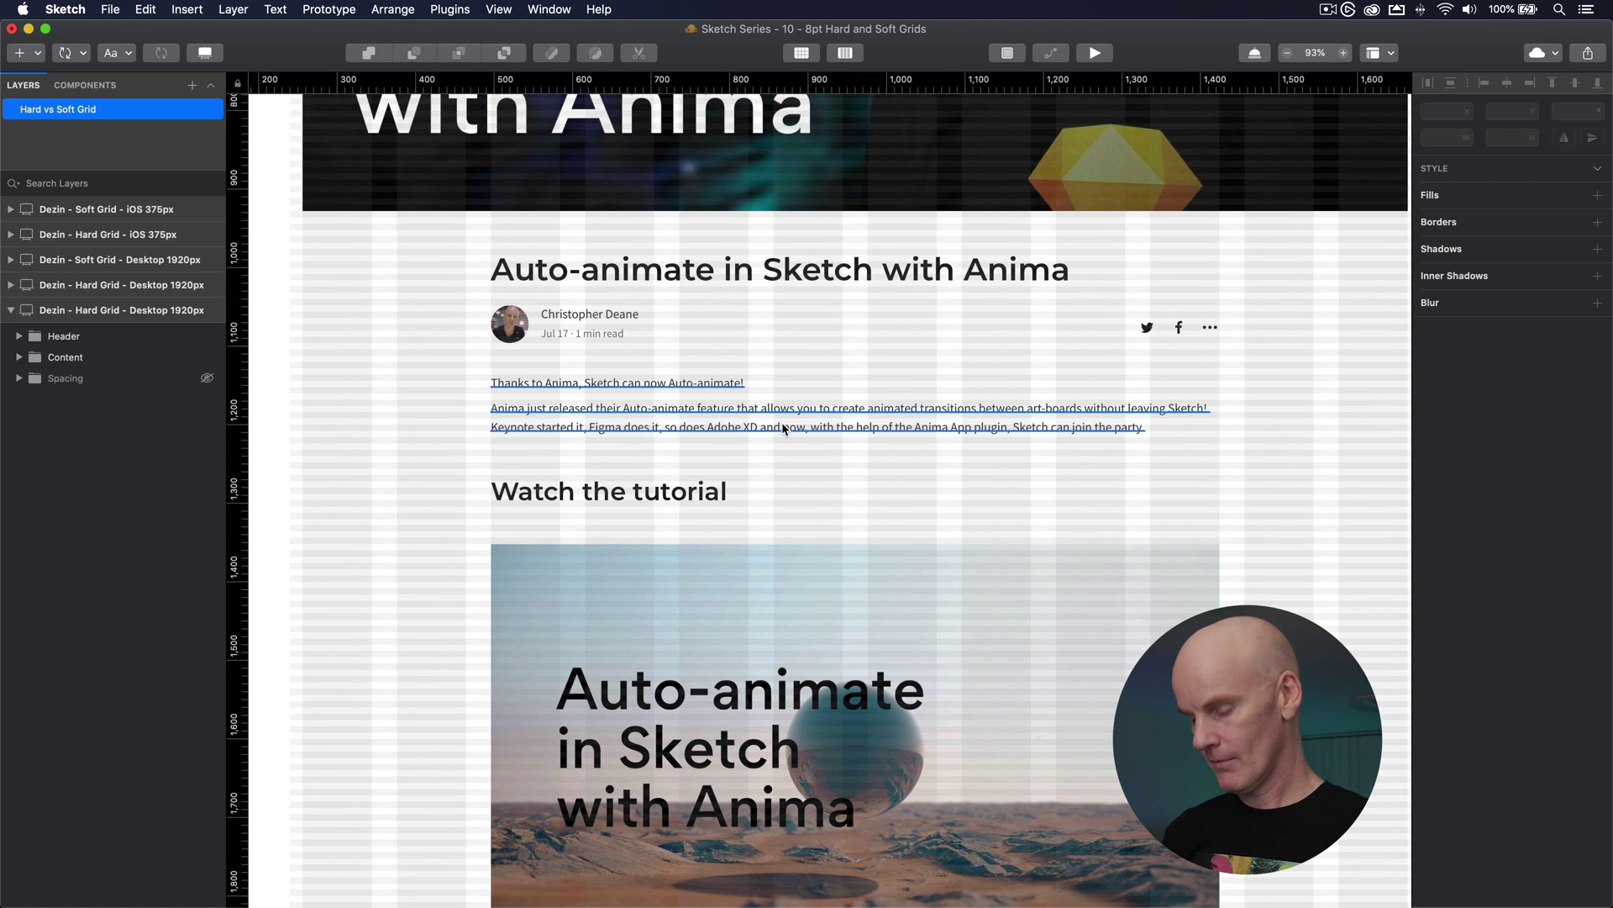
pyautogui.hotkey('ctrl', 'l')
pyautogui.hotkey('ctrl', 'l')
pyautogui.scroll(5, 782, 424)
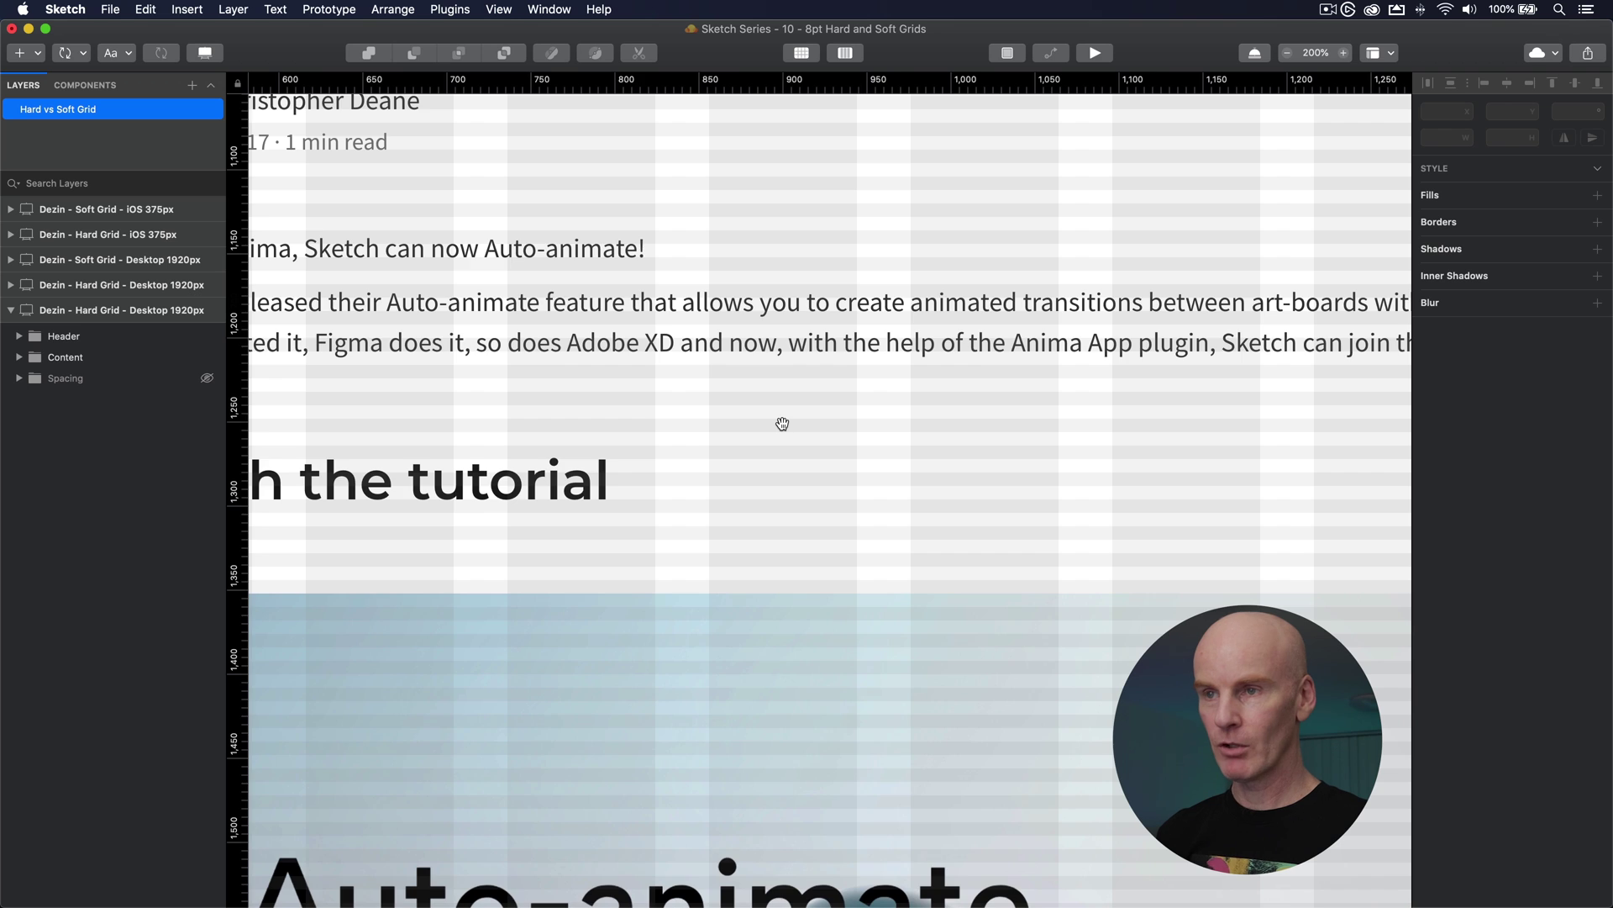
pyautogui.moveTo(783, 425); pyautogui.dragTo(1126, 578)
pyautogui.hscroll(4, 1126, 577)
pyautogui.scroll(2, 1126, 577)
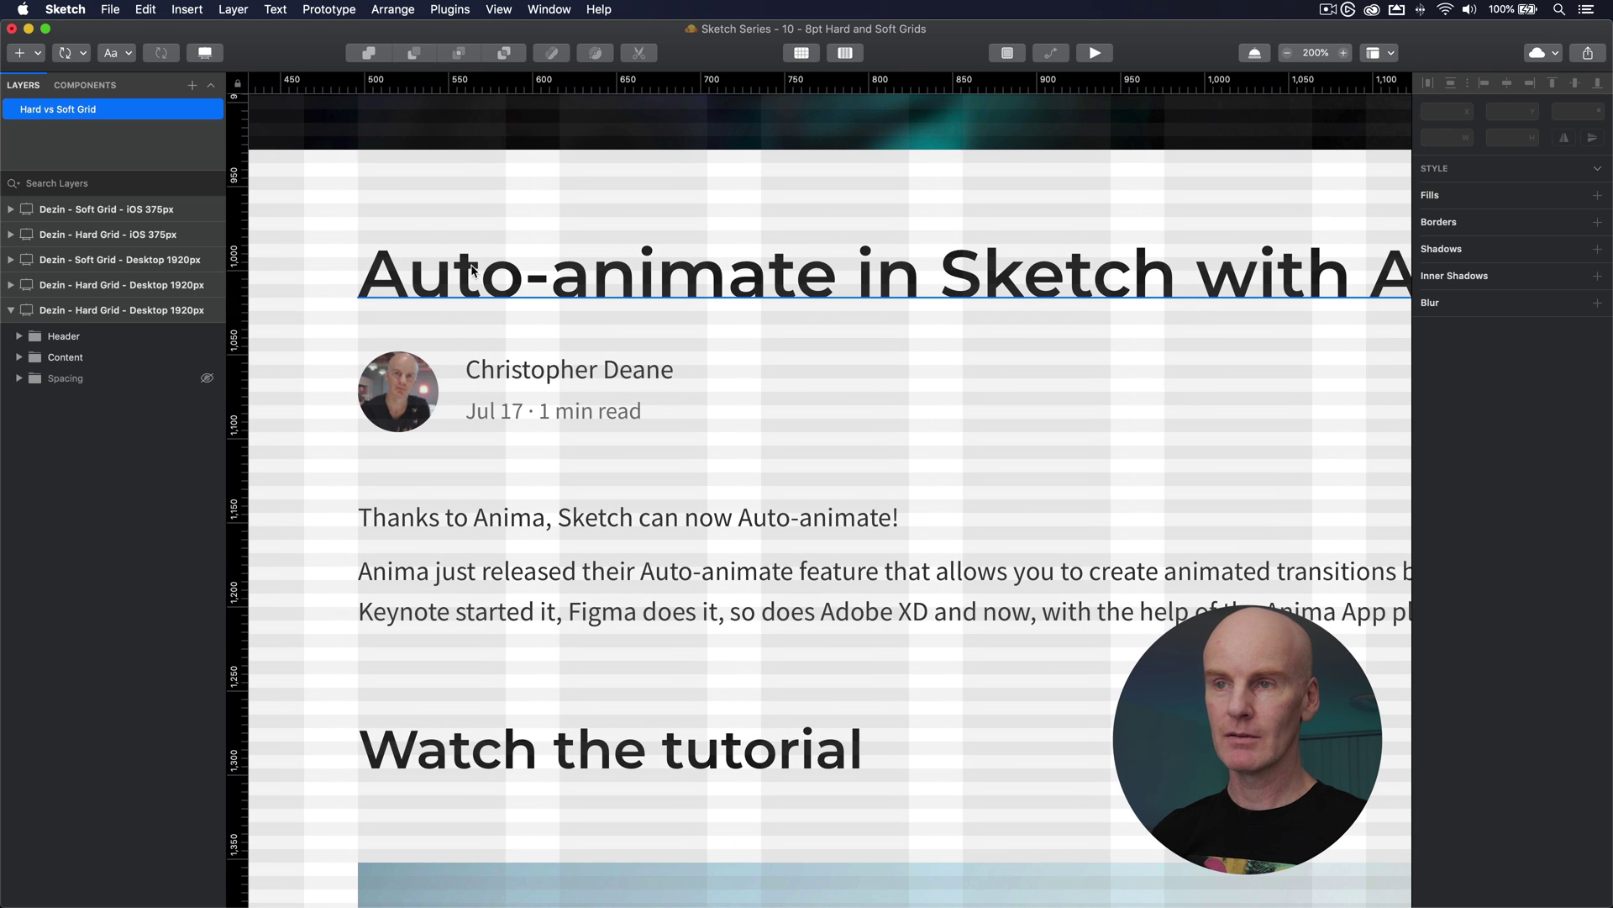
# Check the title, Thanks to Anima paragraph, author, date and Watch the tutorial text against the grid.
pyautogui.click(421, 265)
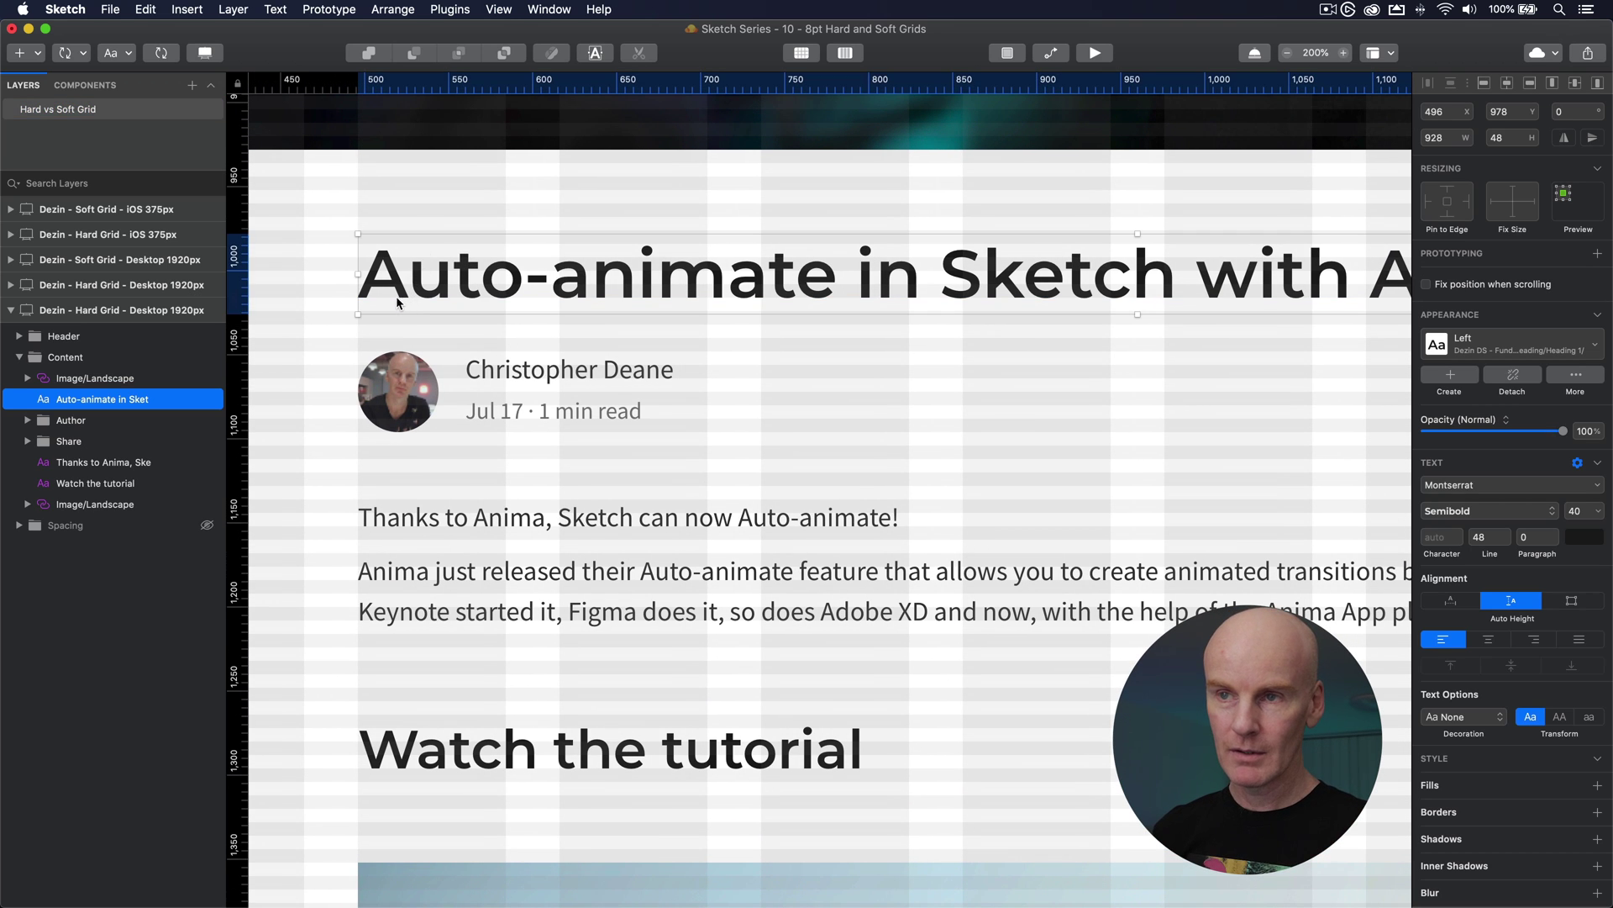
pyautogui.click(432, 515)
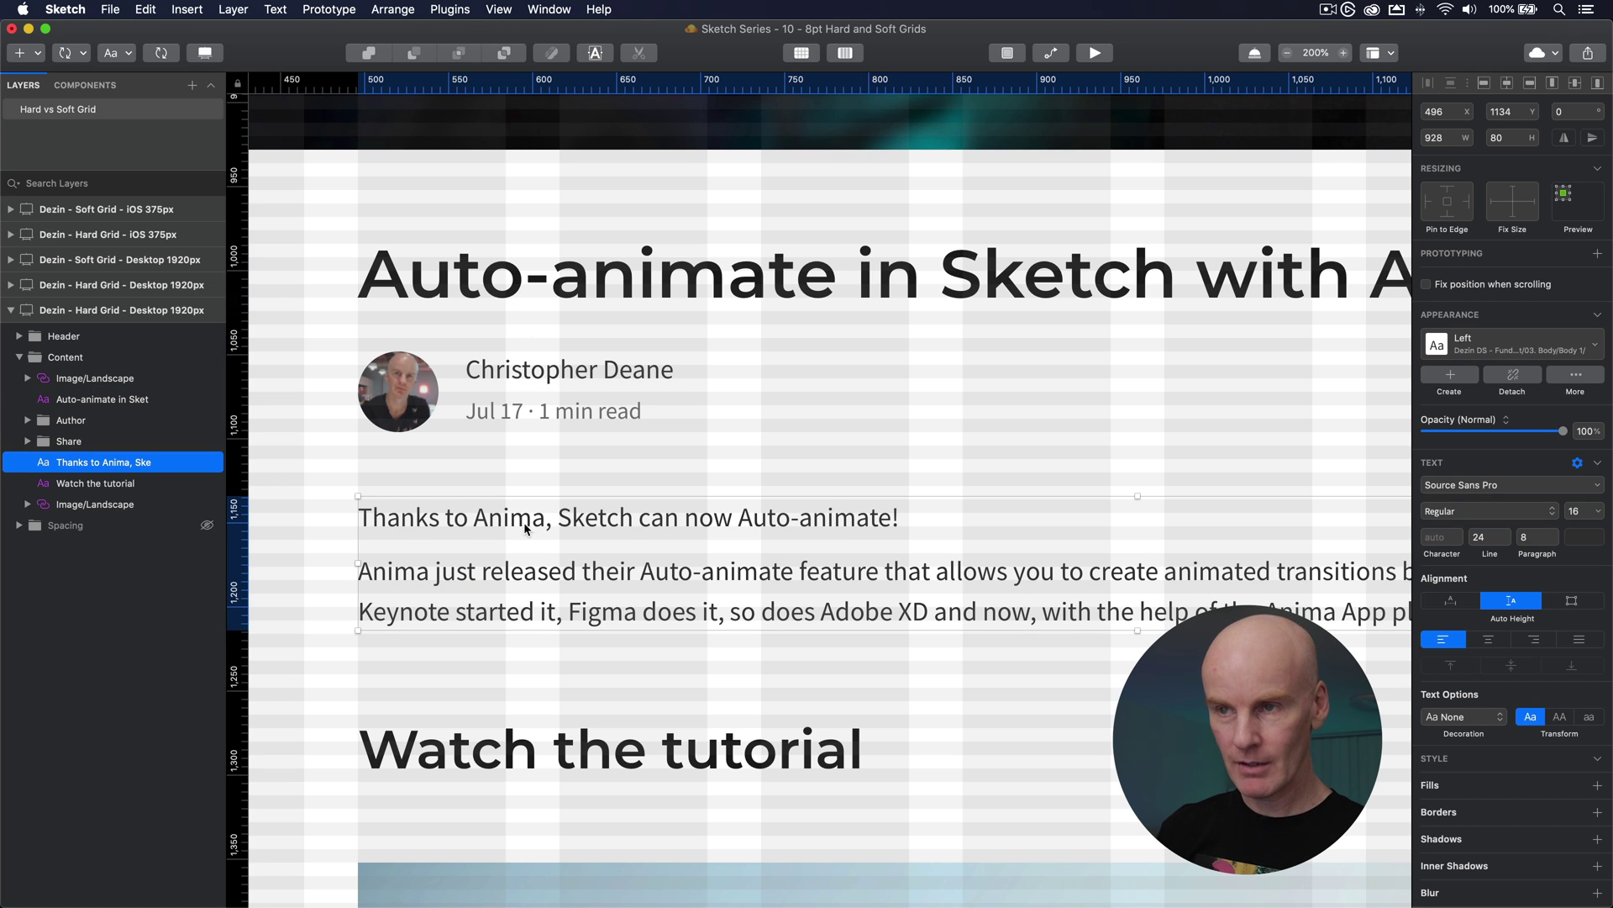
pyautogui.click(561, 386)
pyautogui.click(573, 416)
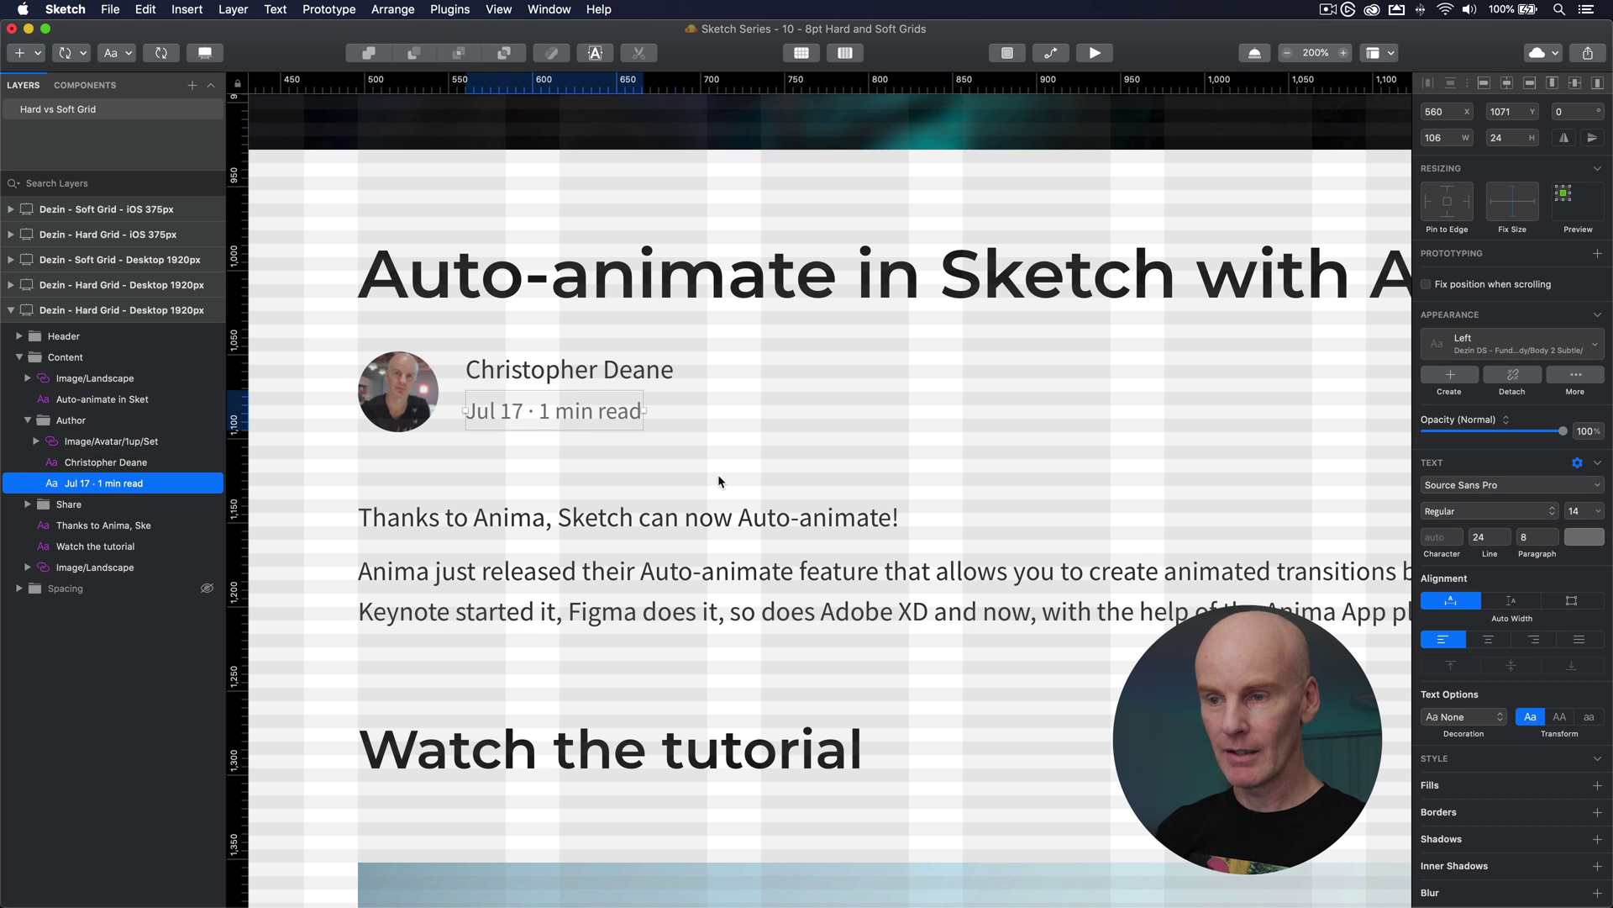
pyautogui.click(504, 733)
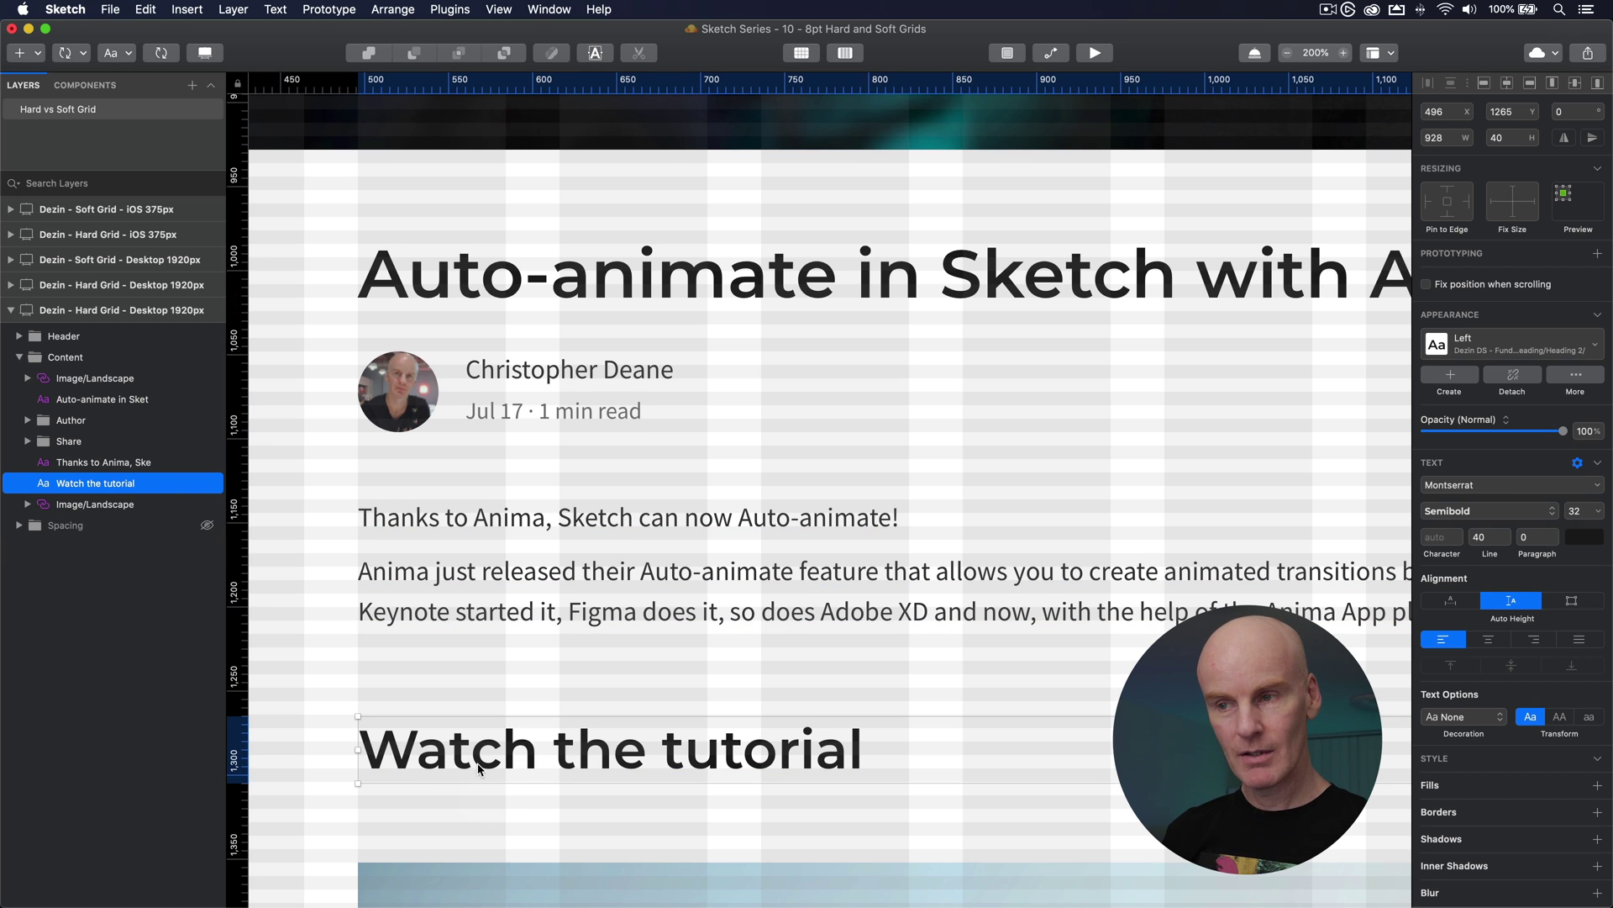
pyautogui.click(602, 476)
# Nudge the author name down 2 px and undo the move.
pyautogui.click(534, 375)
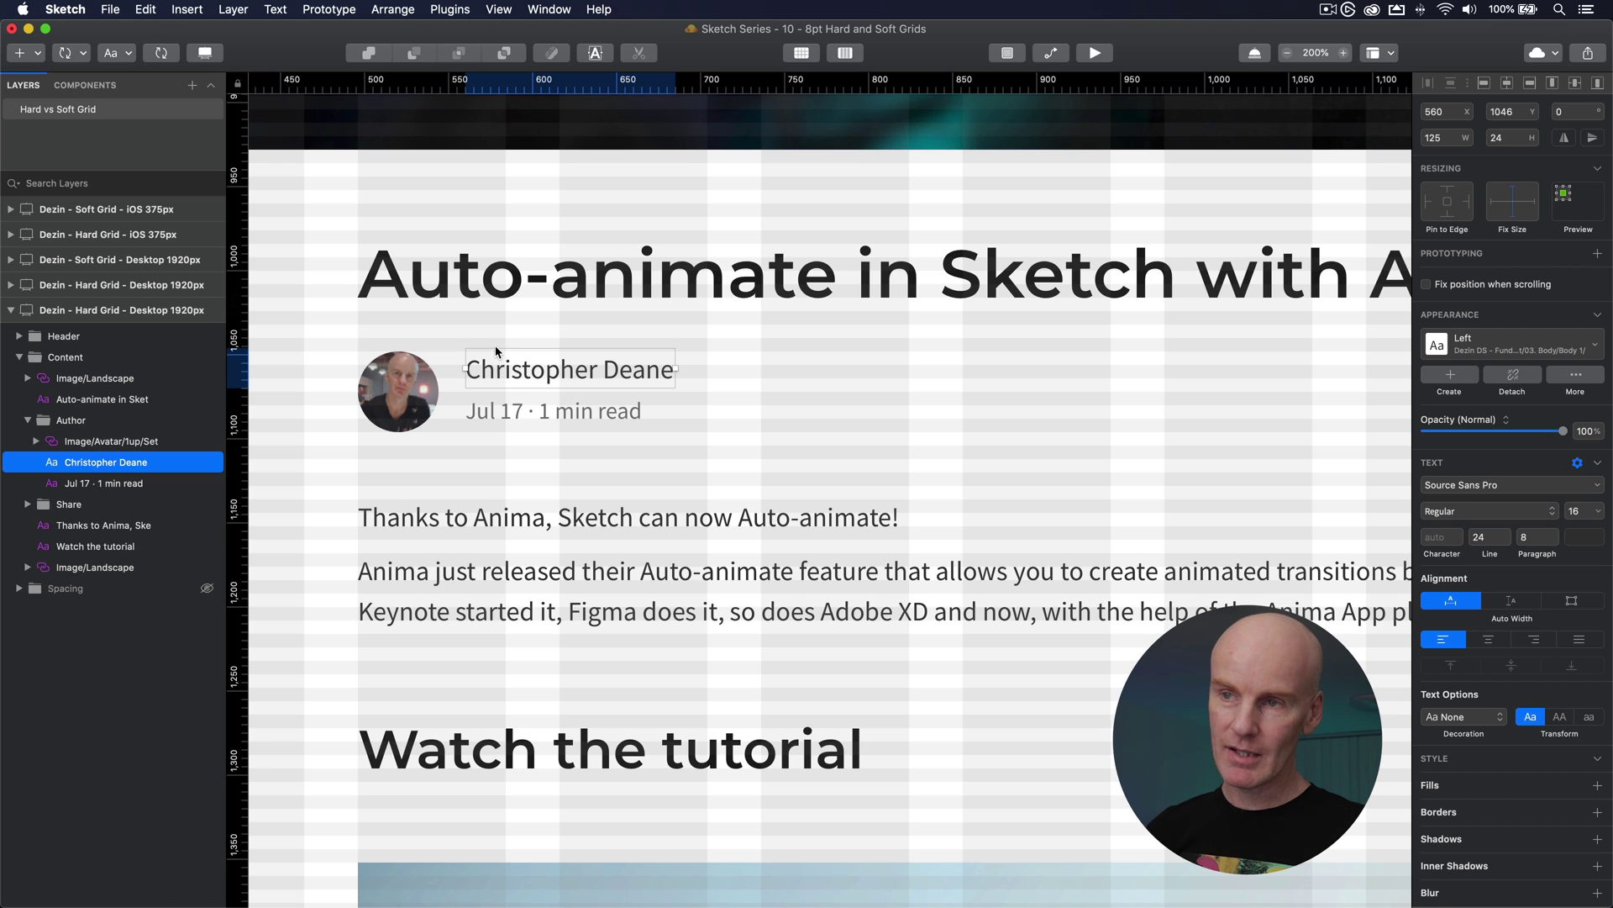
pyautogui.moveTo(482, 349); pyautogui.dragTo(483, 371)
pyautogui.press('super+z')
pyautogui.press('super+z')
pyautogui.press('super+z')
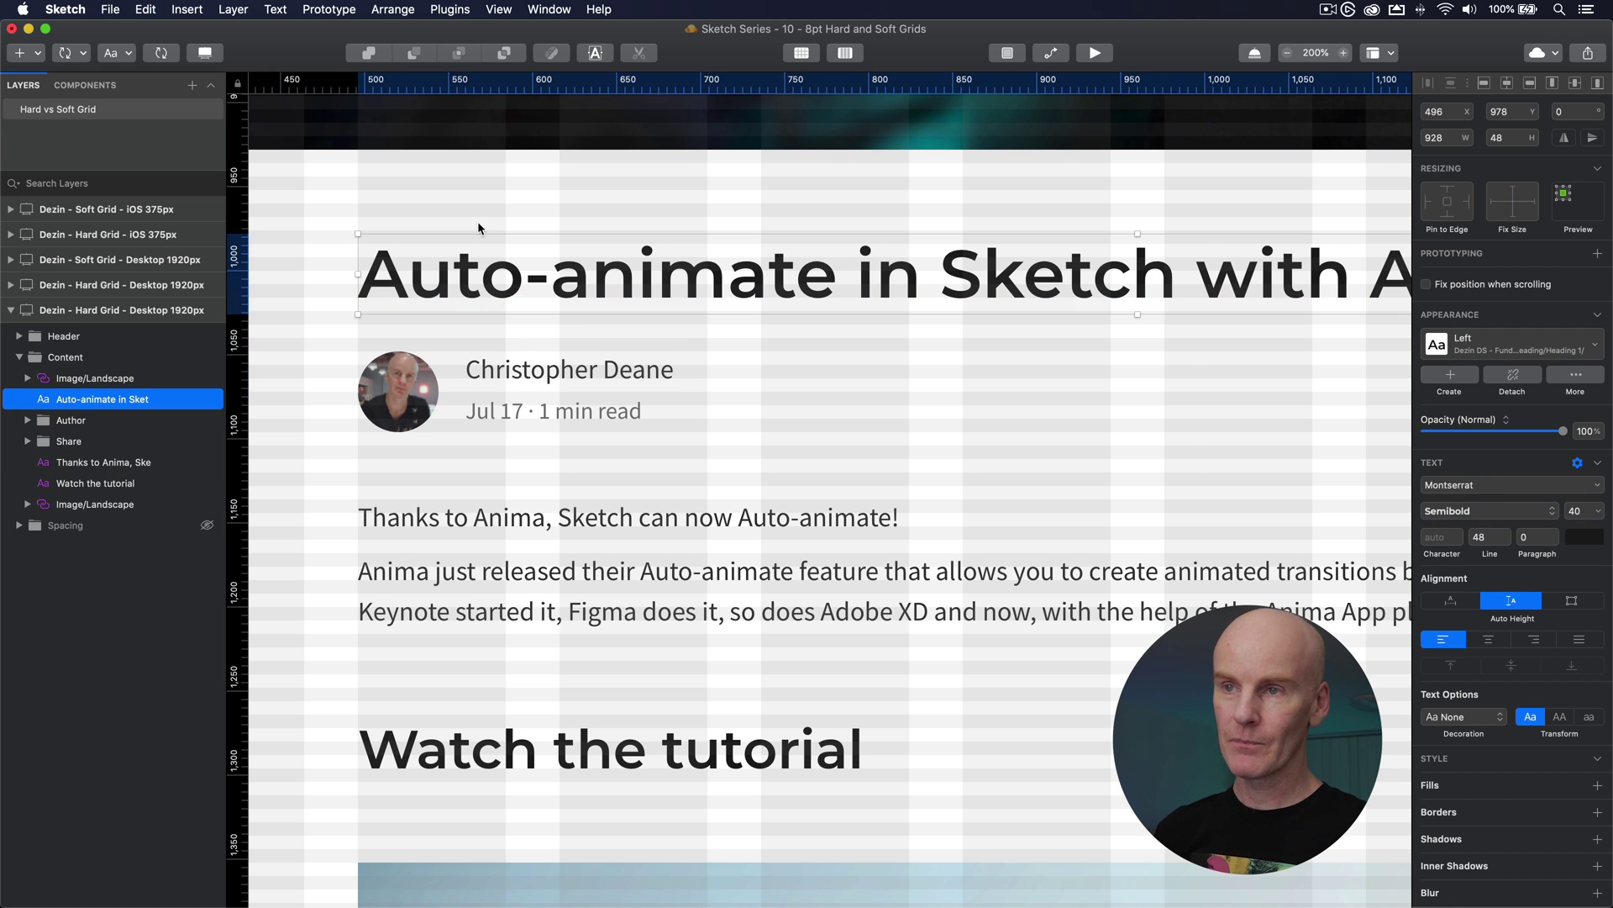
# Turn off the layout columns and square pixel grid overlays.
pyautogui.hotkey('ctrl', 'g')
pyautogui.scroll(-5, 641, 353)
pyautogui.scroll(2, 962, 247)
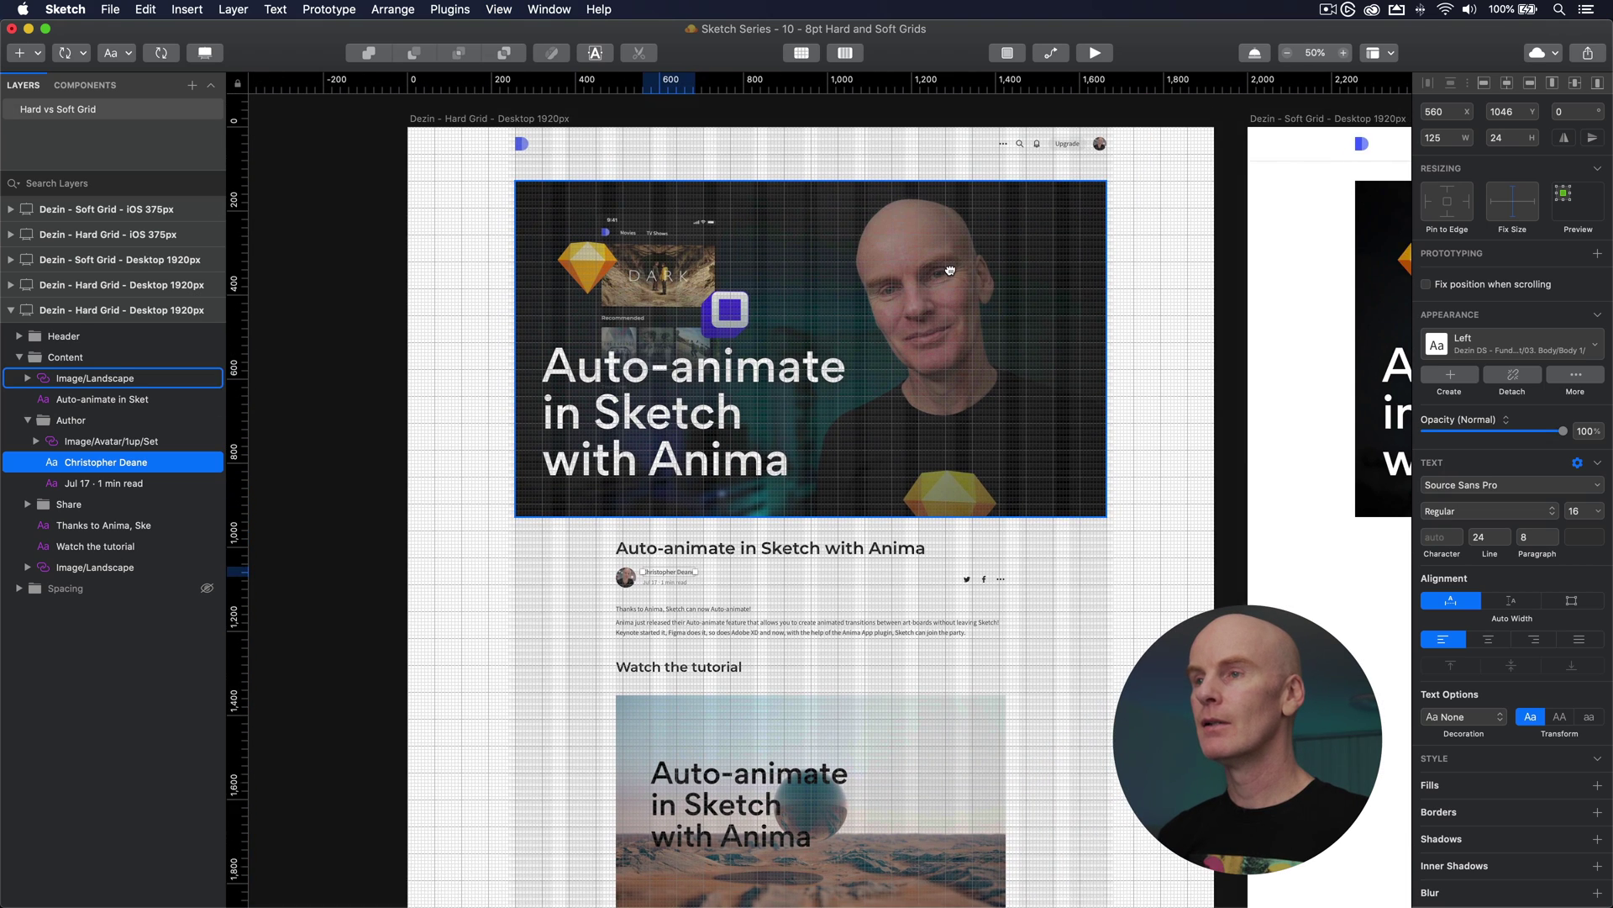
pyautogui.click(847, 55)
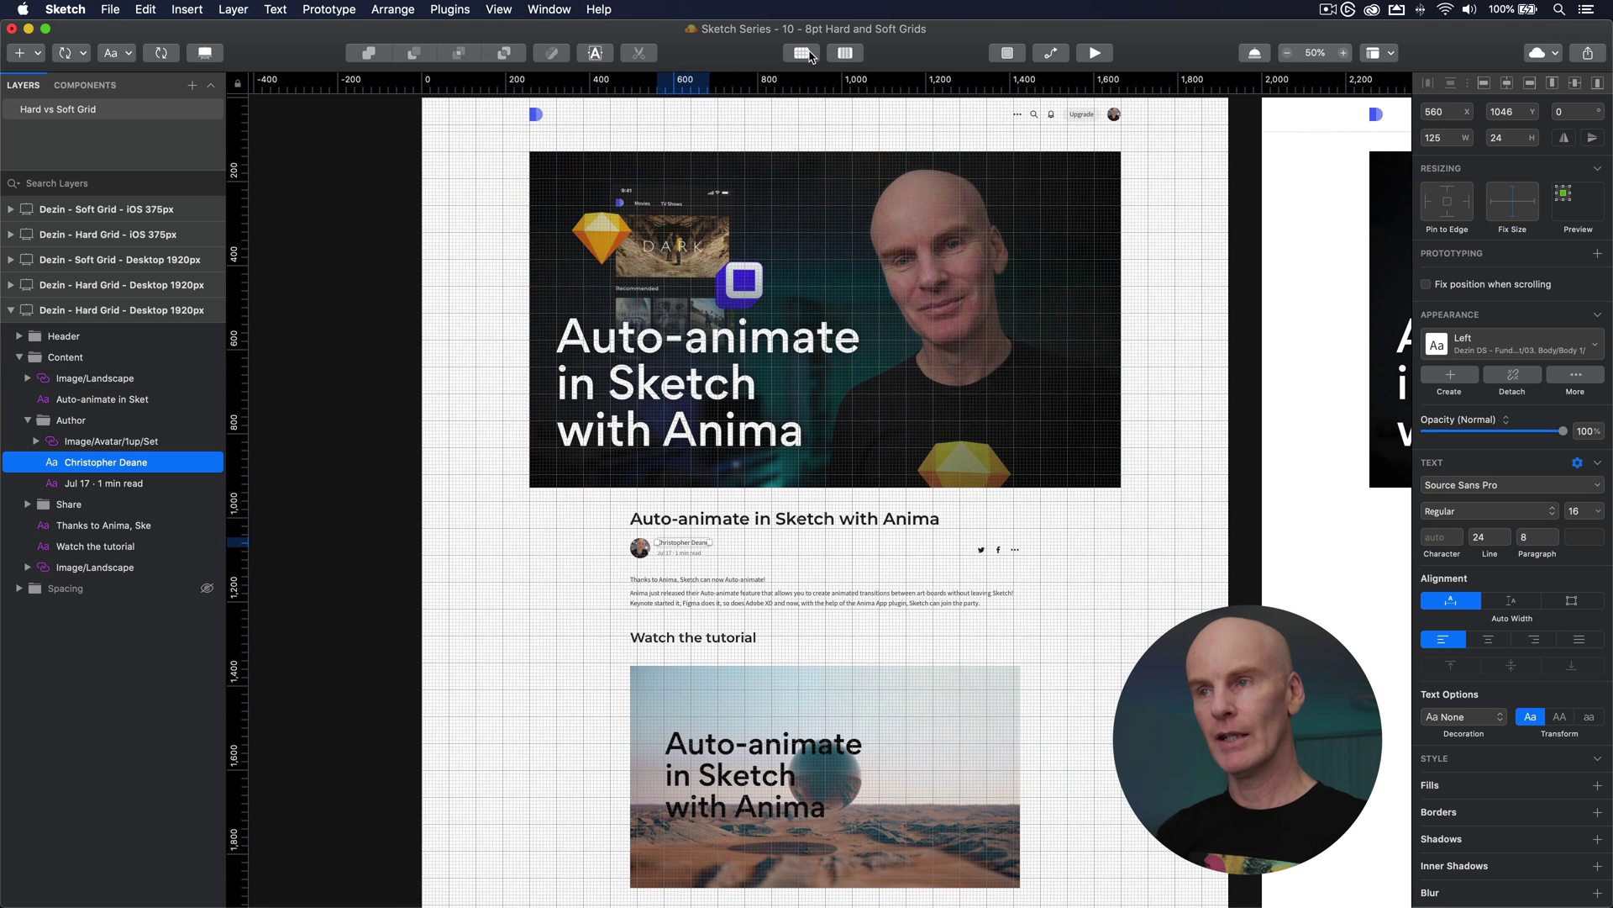
pyautogui.click(805, 54)
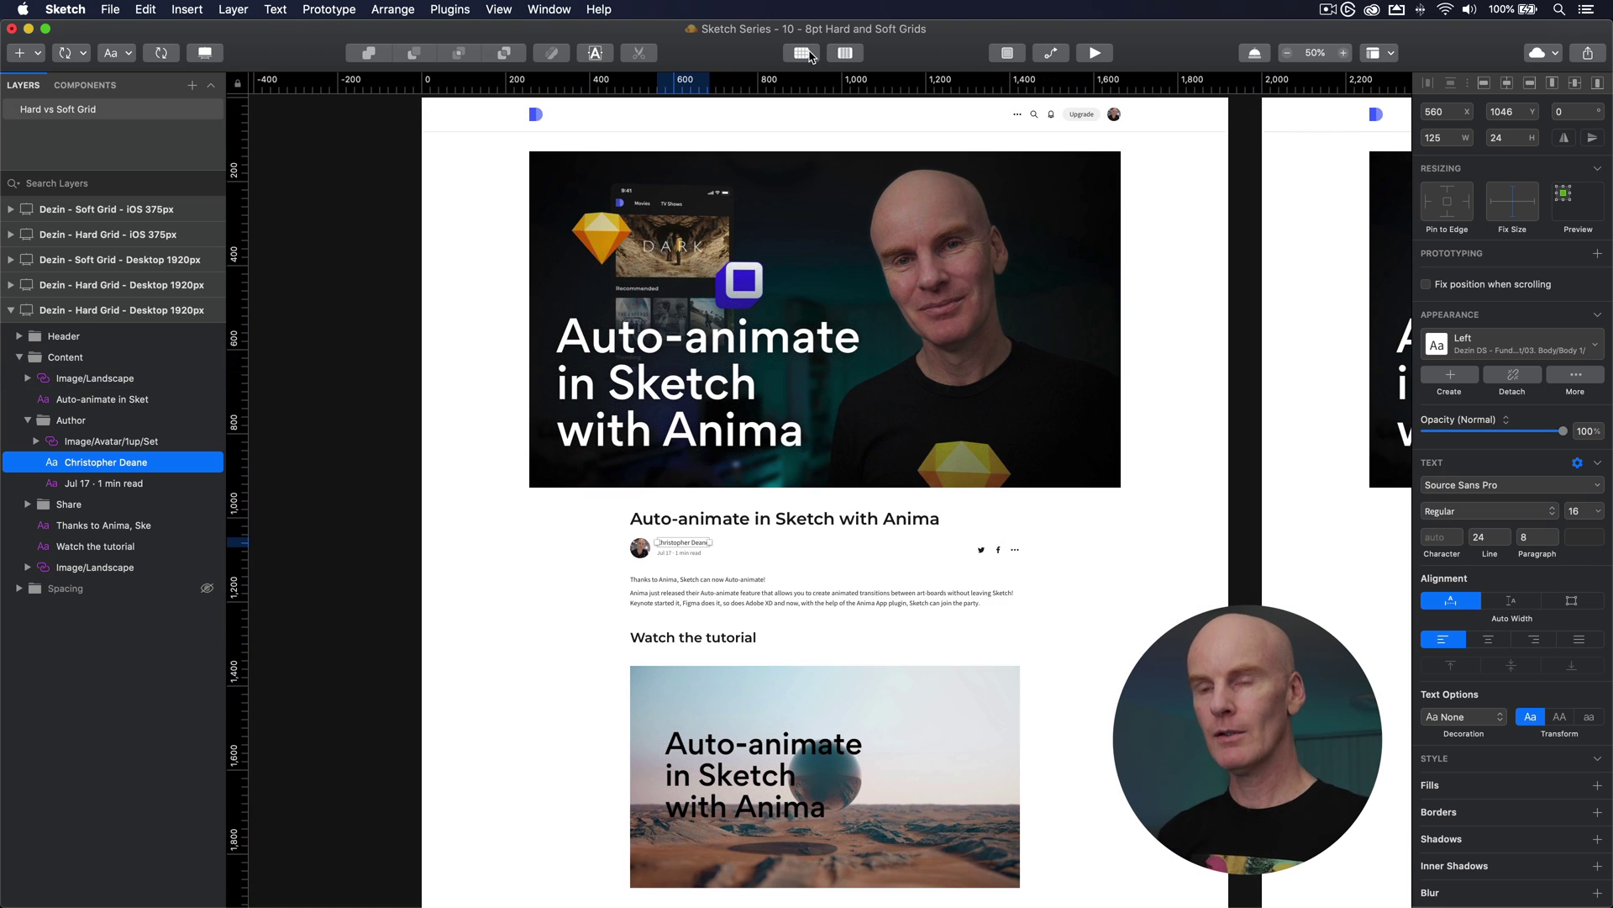
# Unhide the Spacing group and zoom in on the spacer above the hero image.
pyautogui.click(206, 588)
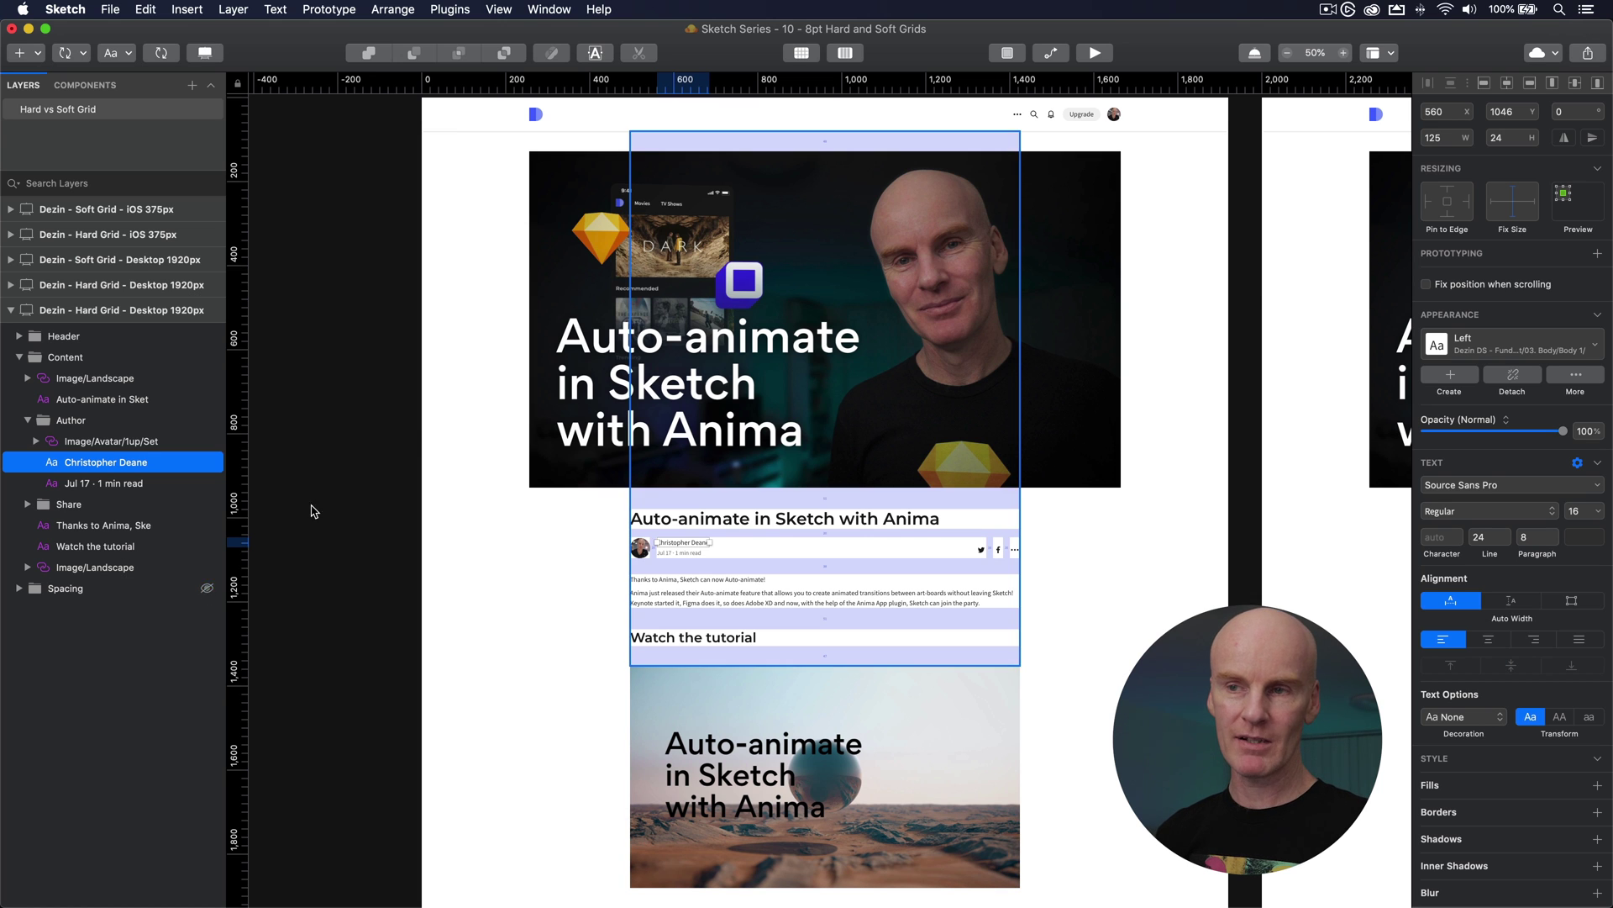
pyautogui.click(1183, 272)
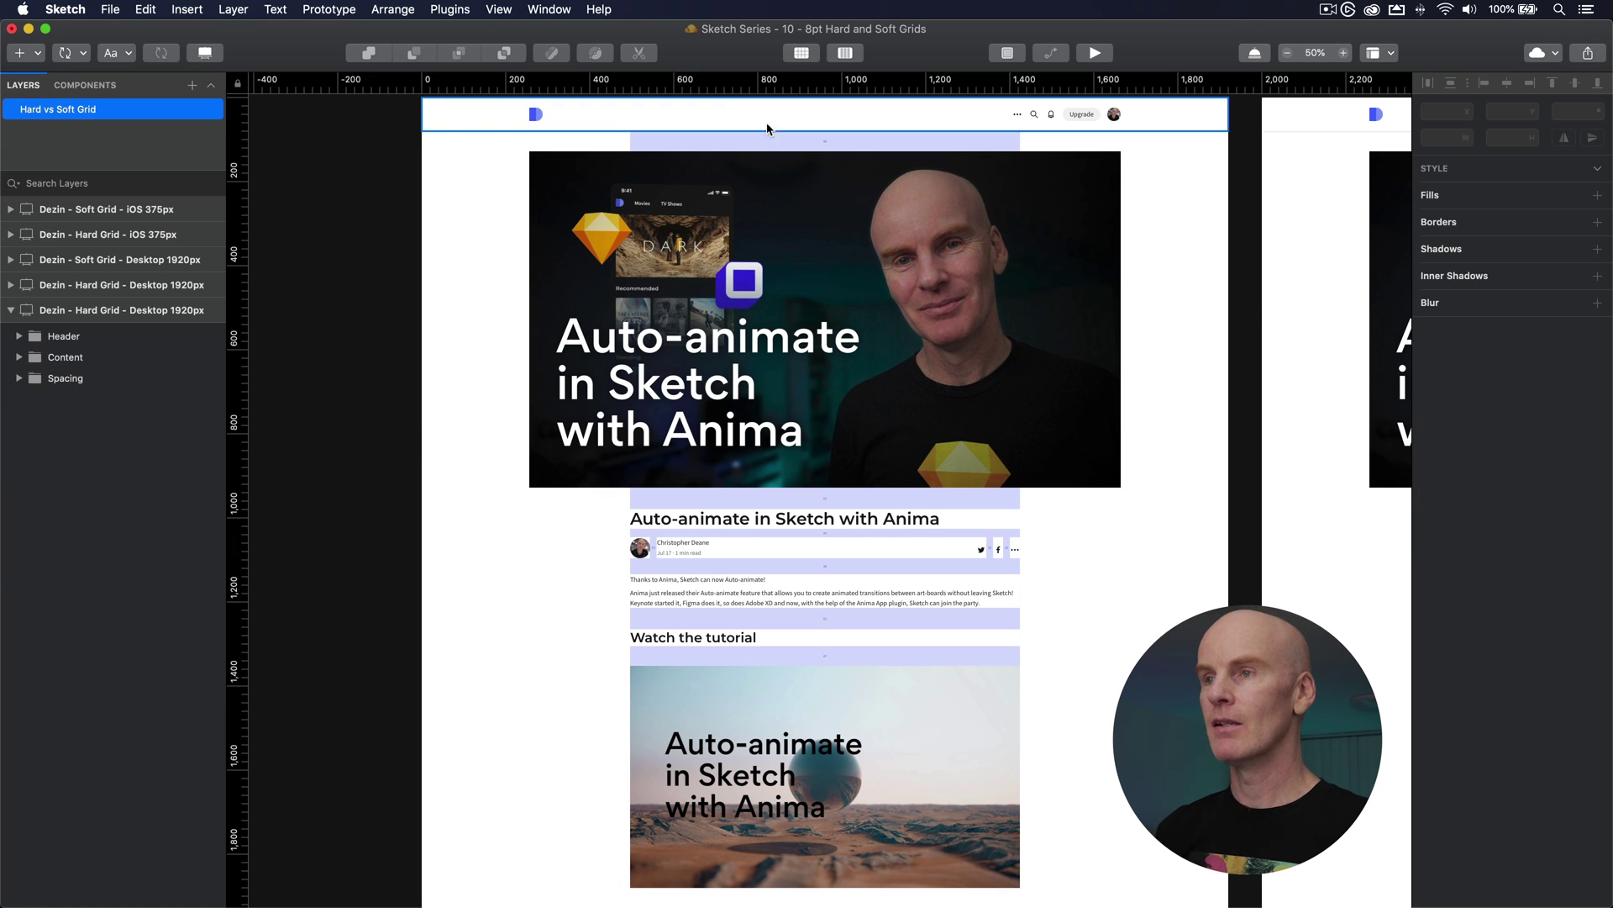
pyautogui.click(809, 151)
pyautogui.press('super+0')
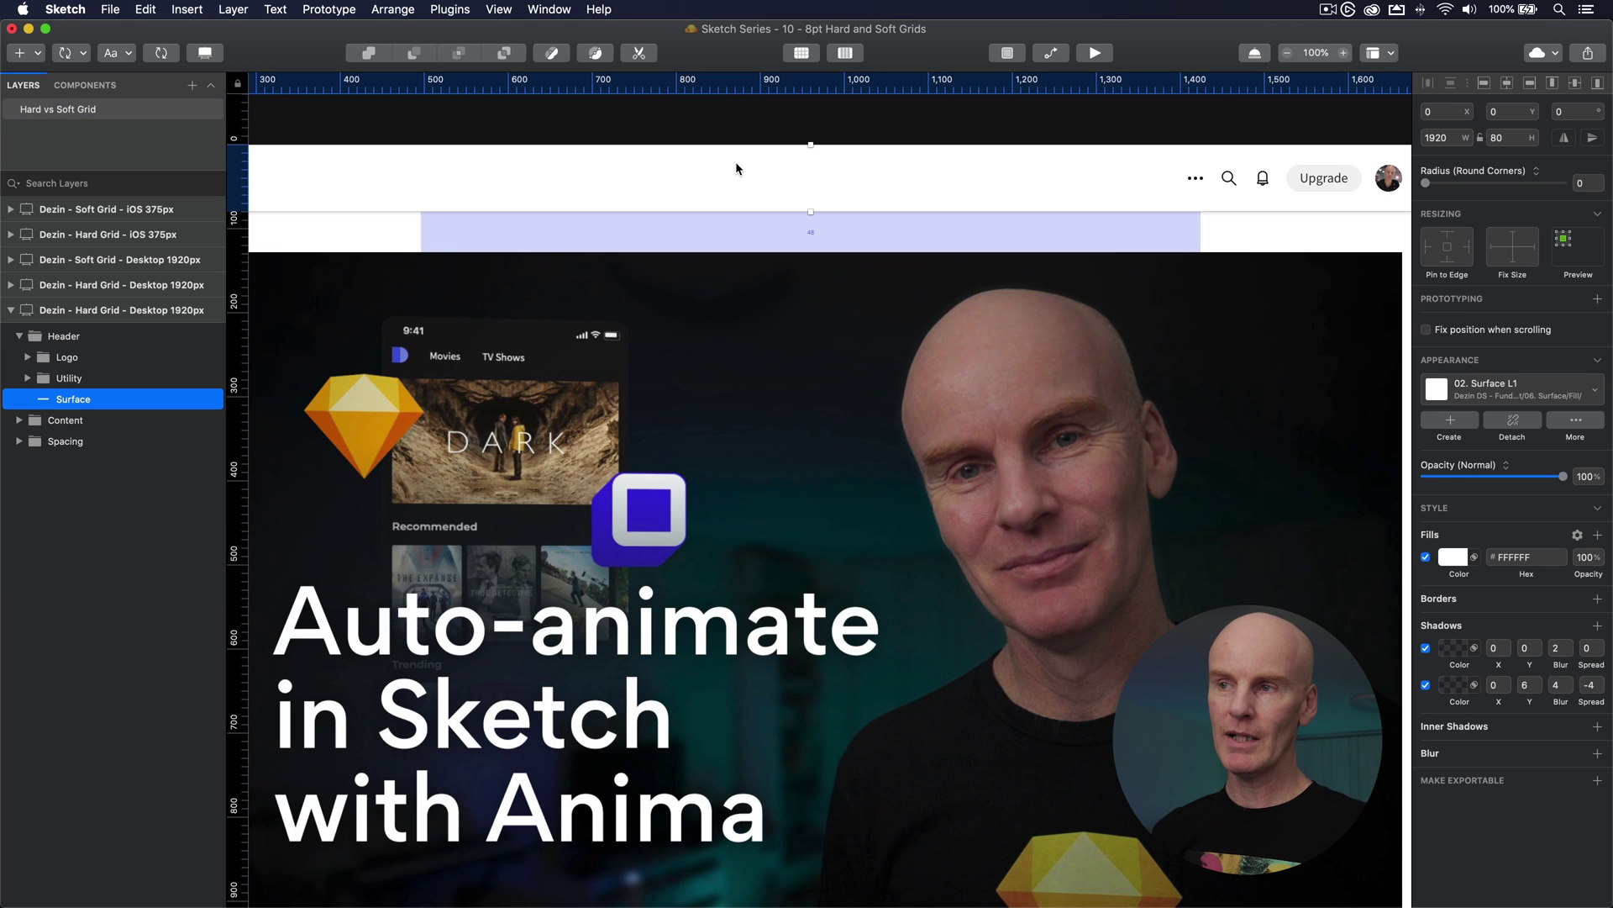
pyautogui.click(723, 230)
pyautogui.click(729, 318)
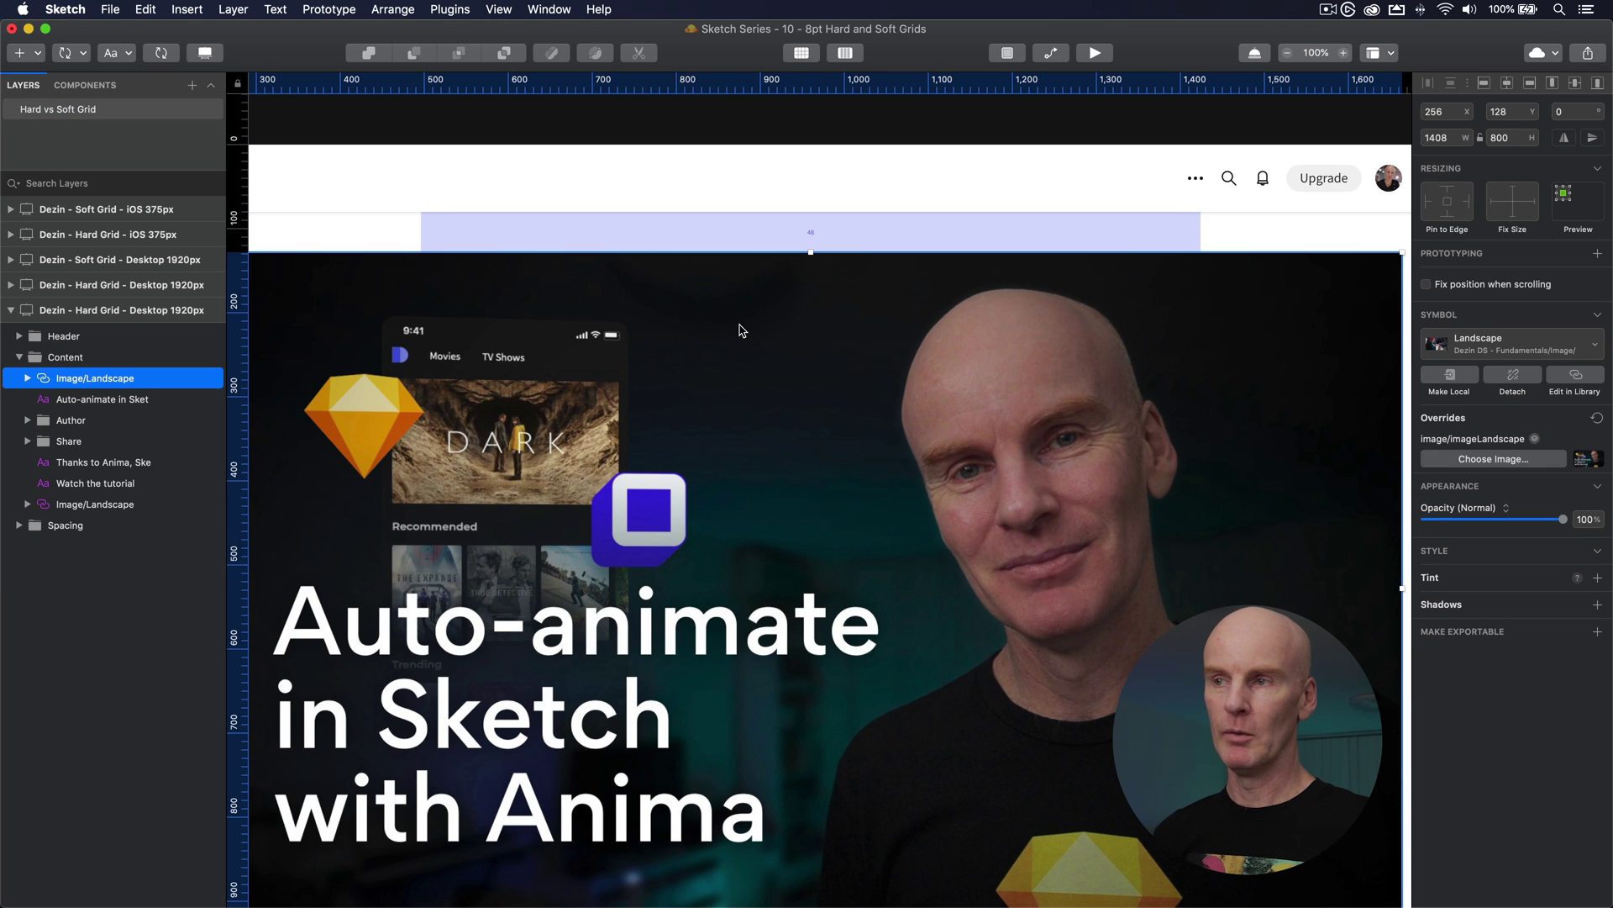
pyautogui.click(864, 223)
# Read the Hard Grid spacer heights: 51 above the title, 20, 38 and 47 above the video.
pyautogui.scroll(-3, 1014, 355)
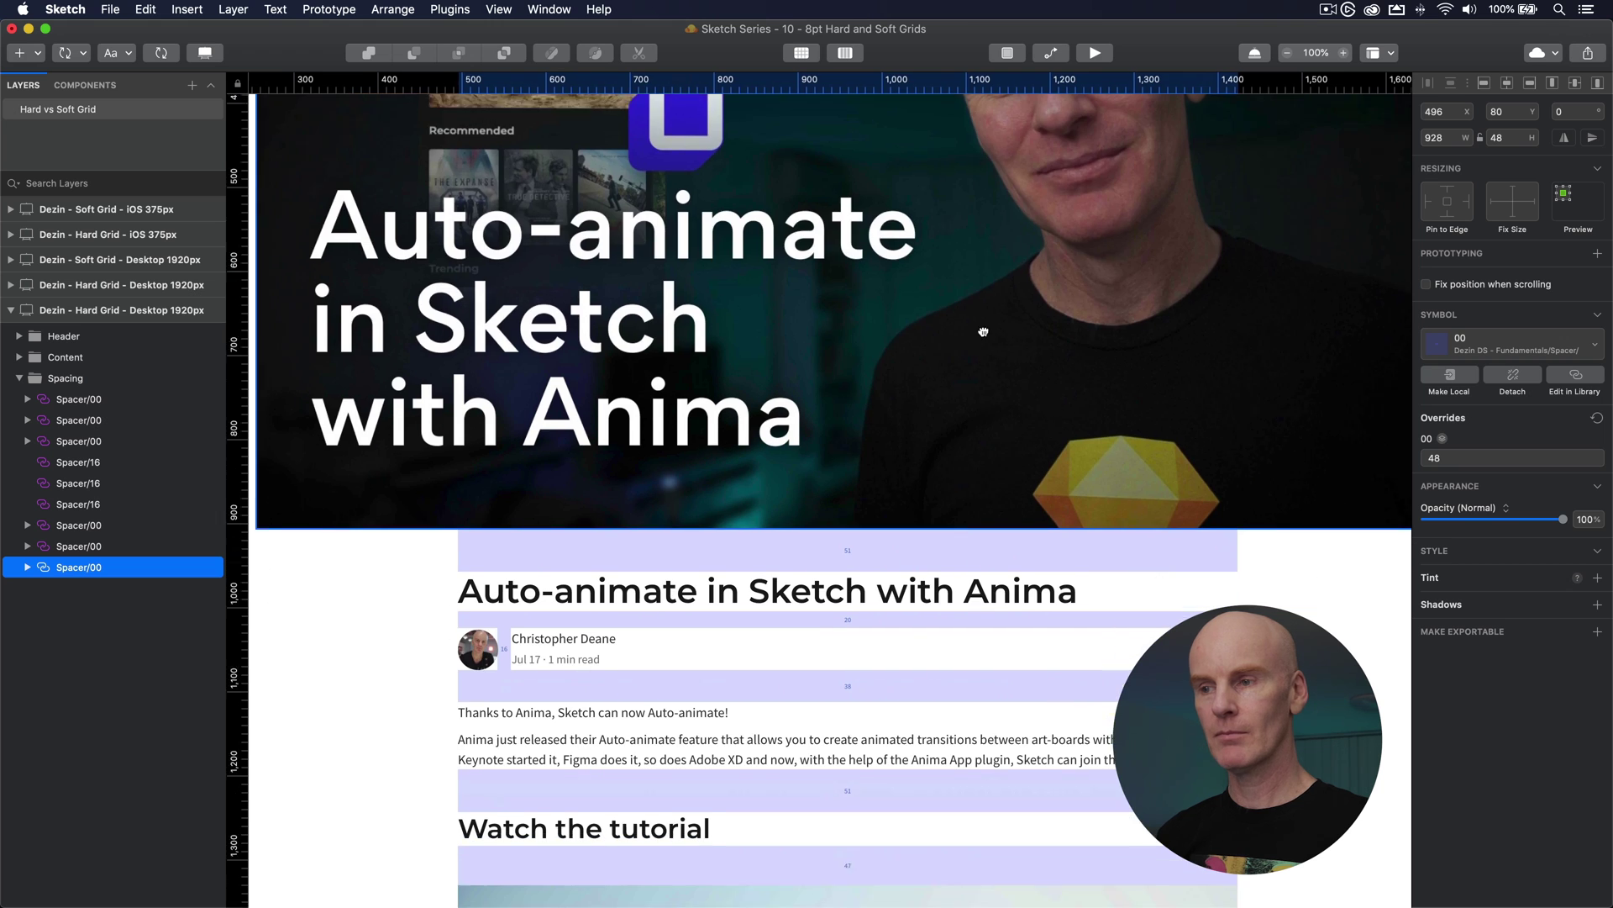
pyautogui.scroll(-6, 983, 332)
pyautogui.click(741, 254)
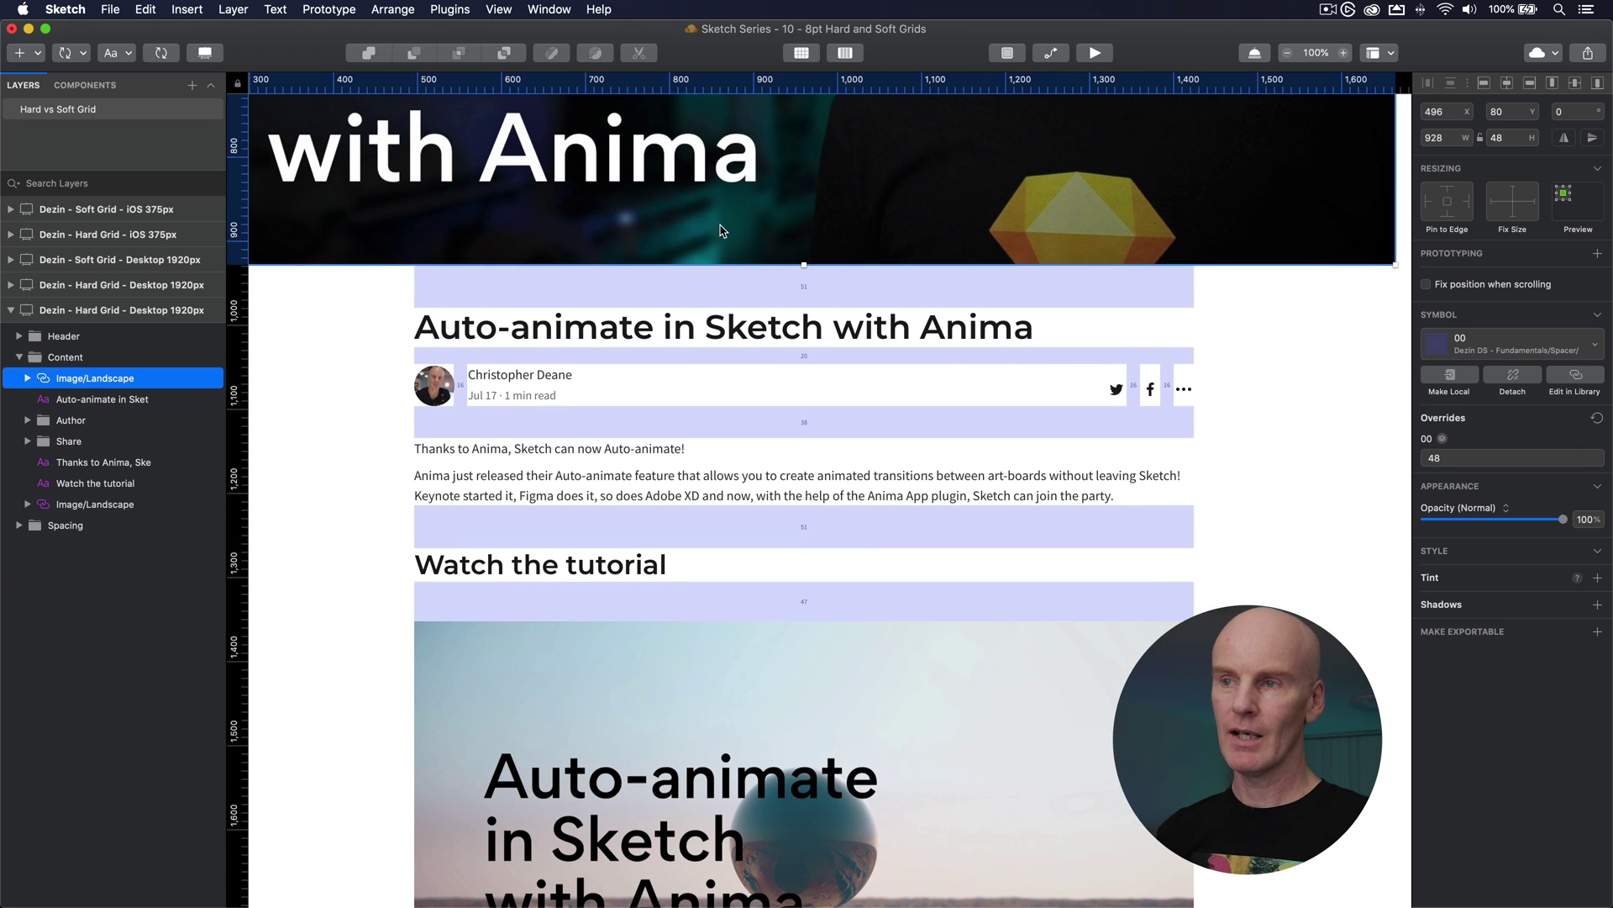
pyautogui.click(643, 284)
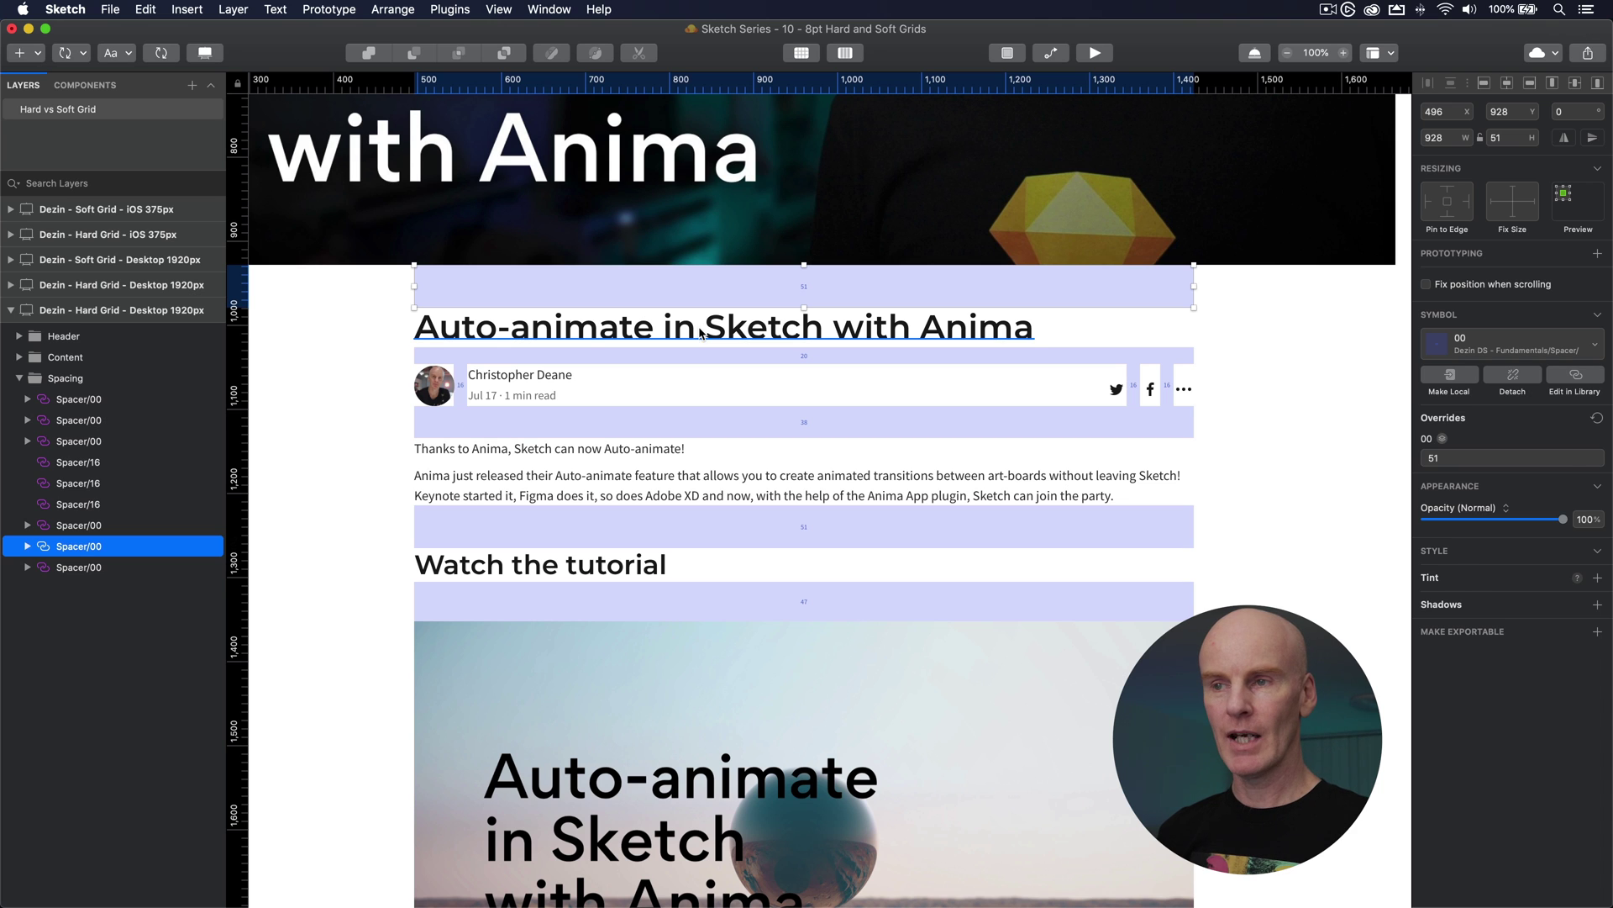
pyautogui.click(608, 334)
pyautogui.click(607, 353)
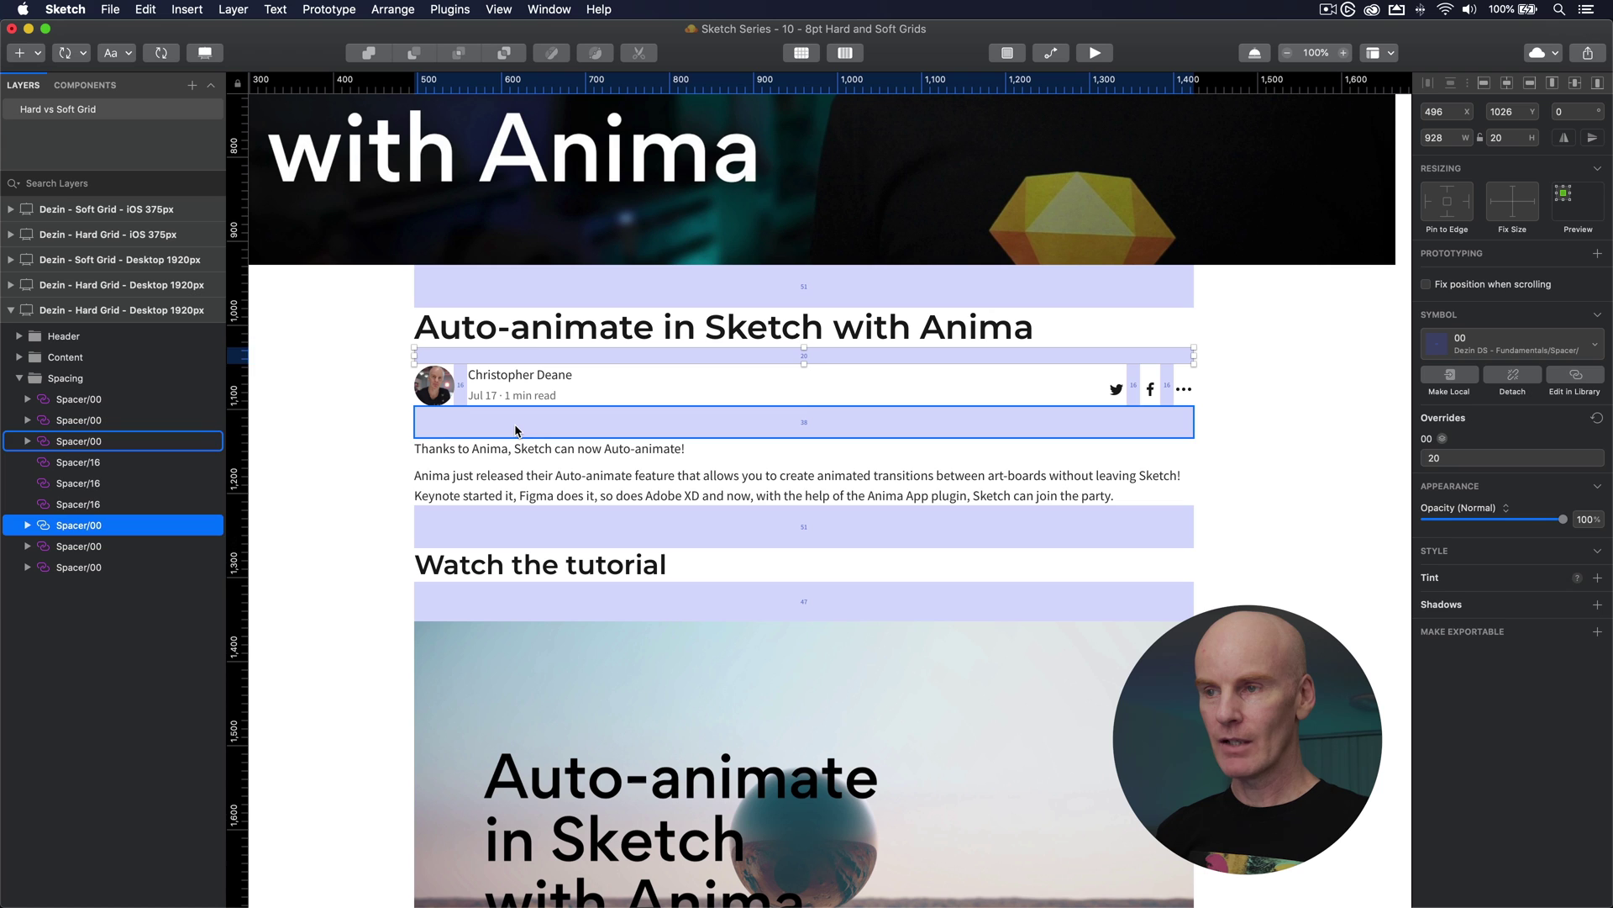
pyautogui.click(832, 422)
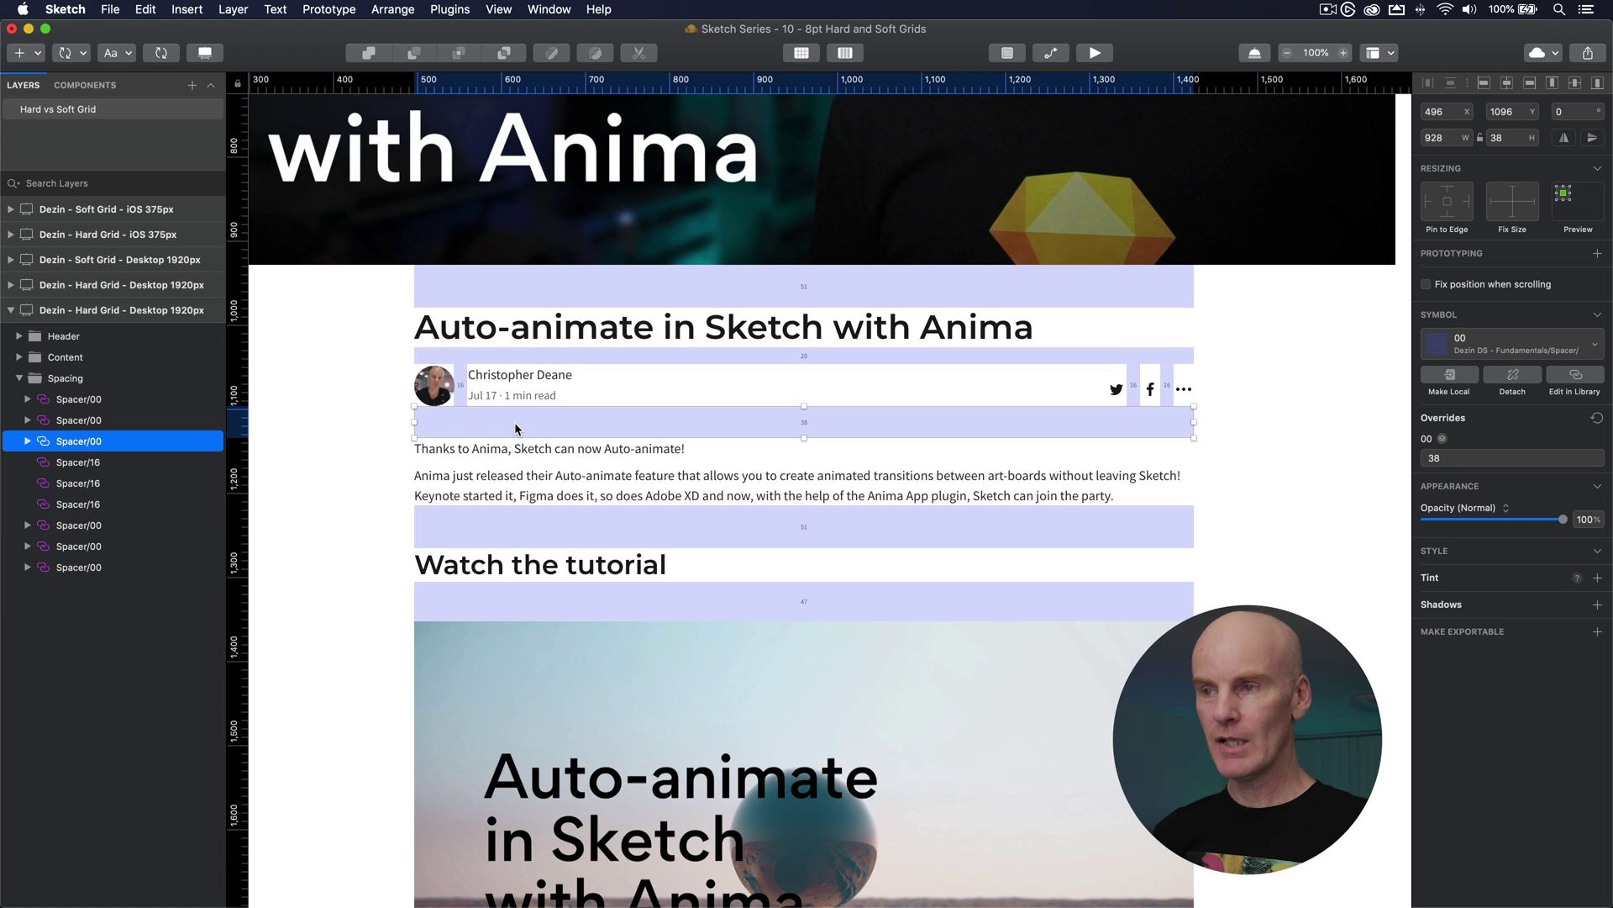
pyautogui.click(860, 602)
pyautogui.click(1353, 516)
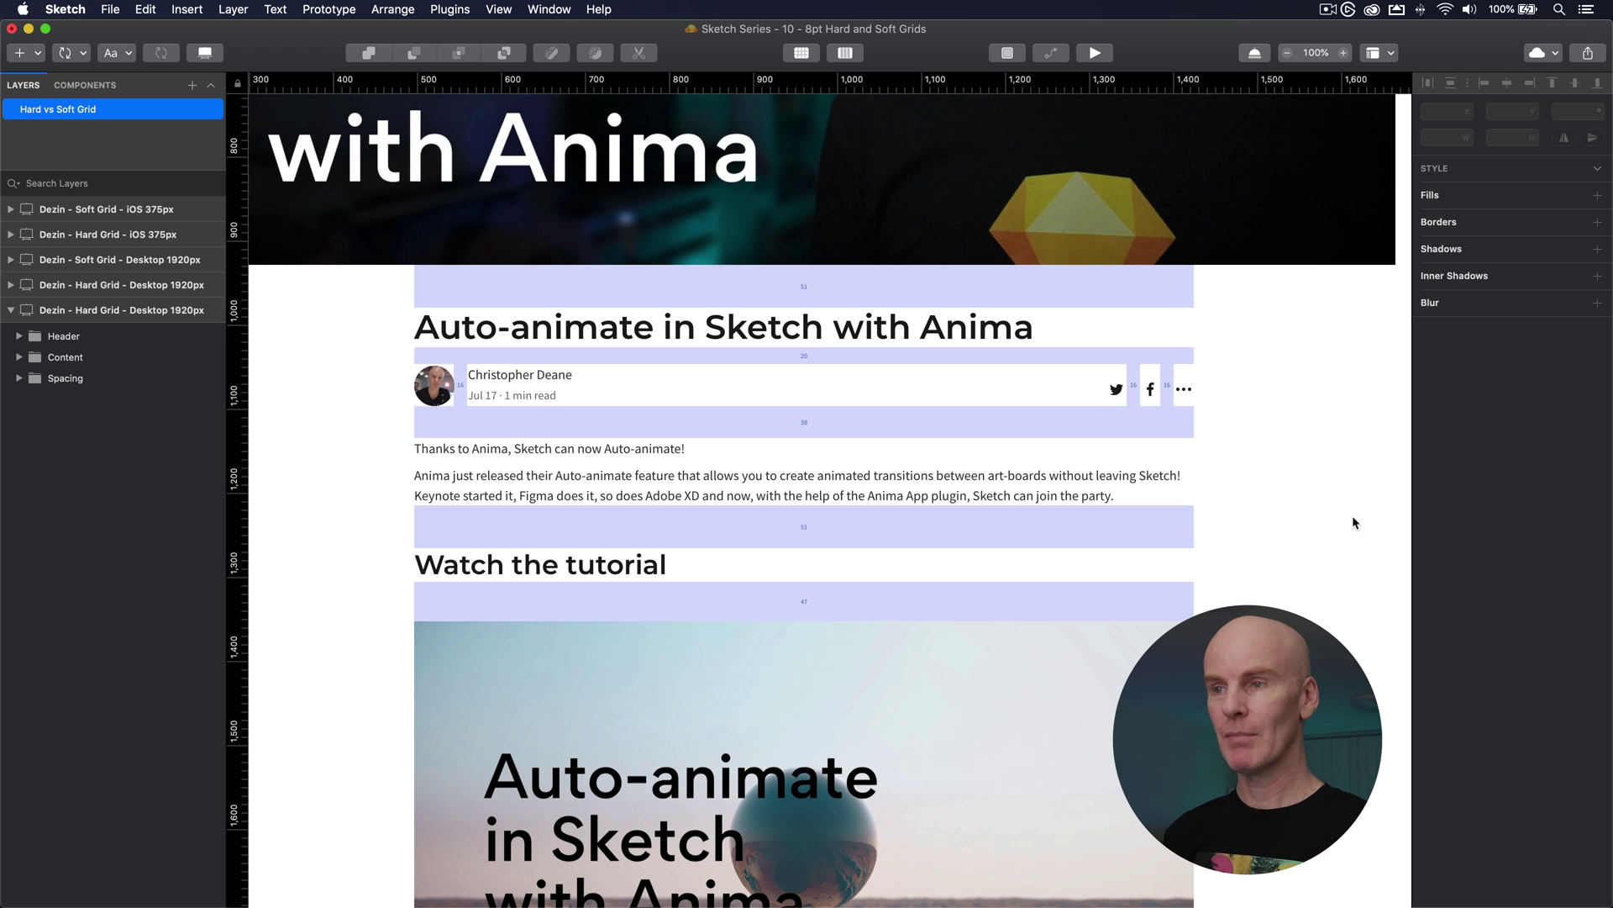
# Recheck the irregular 51, 20, 38, 51 and 47 px Hard Grid spacers, then clear the selection.
pyautogui.click(875, 280)
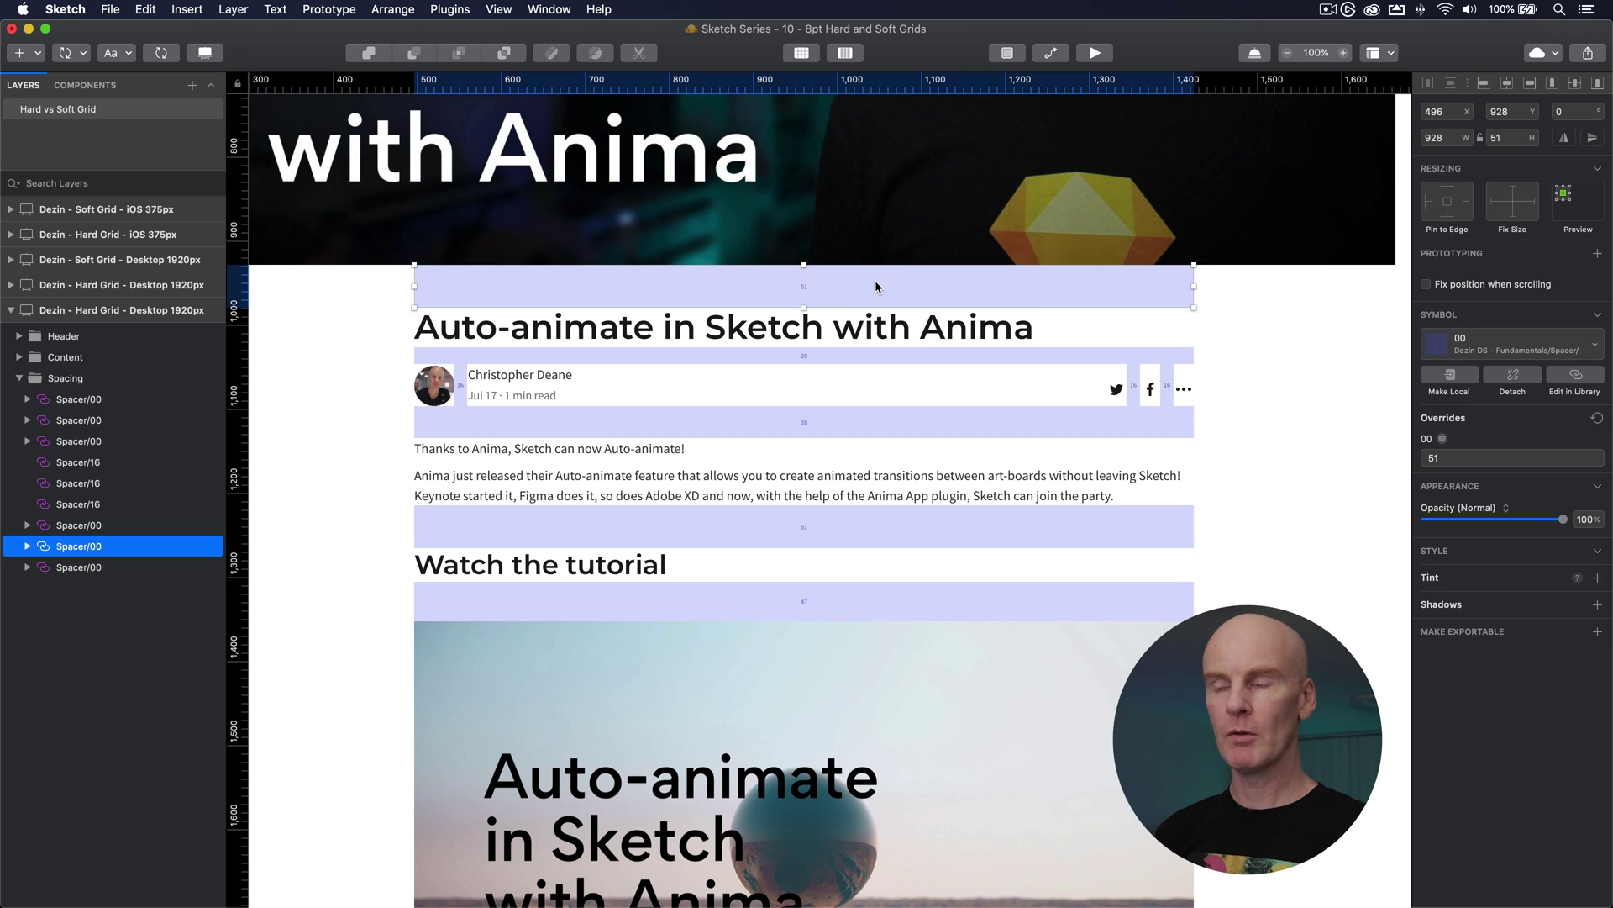
pyautogui.click(829, 349)
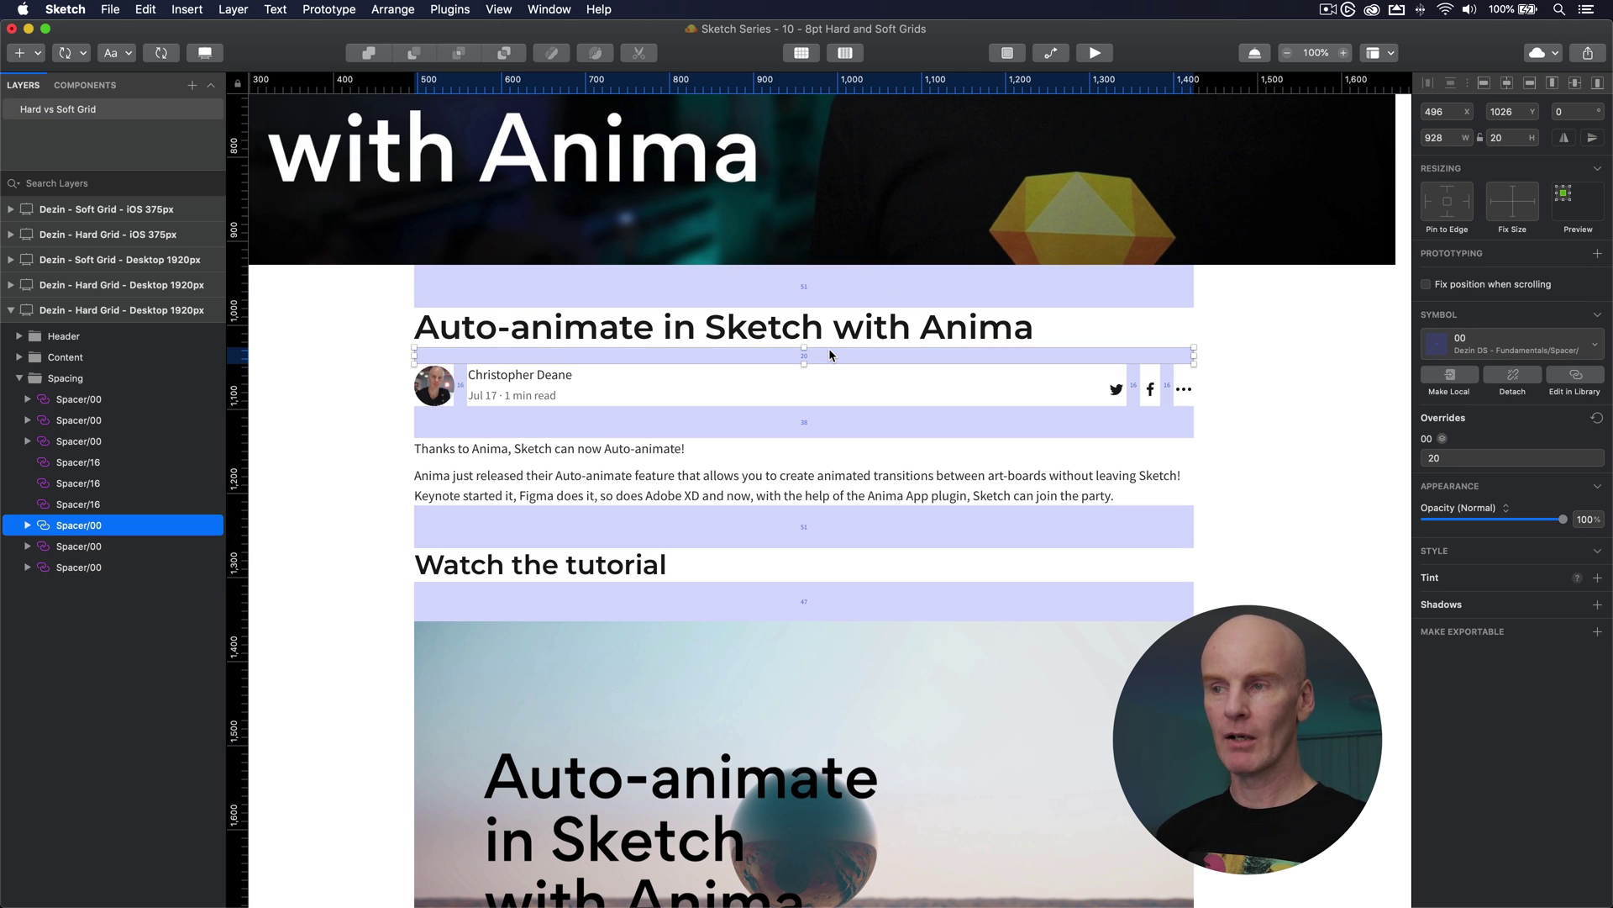
pyautogui.click(843, 422)
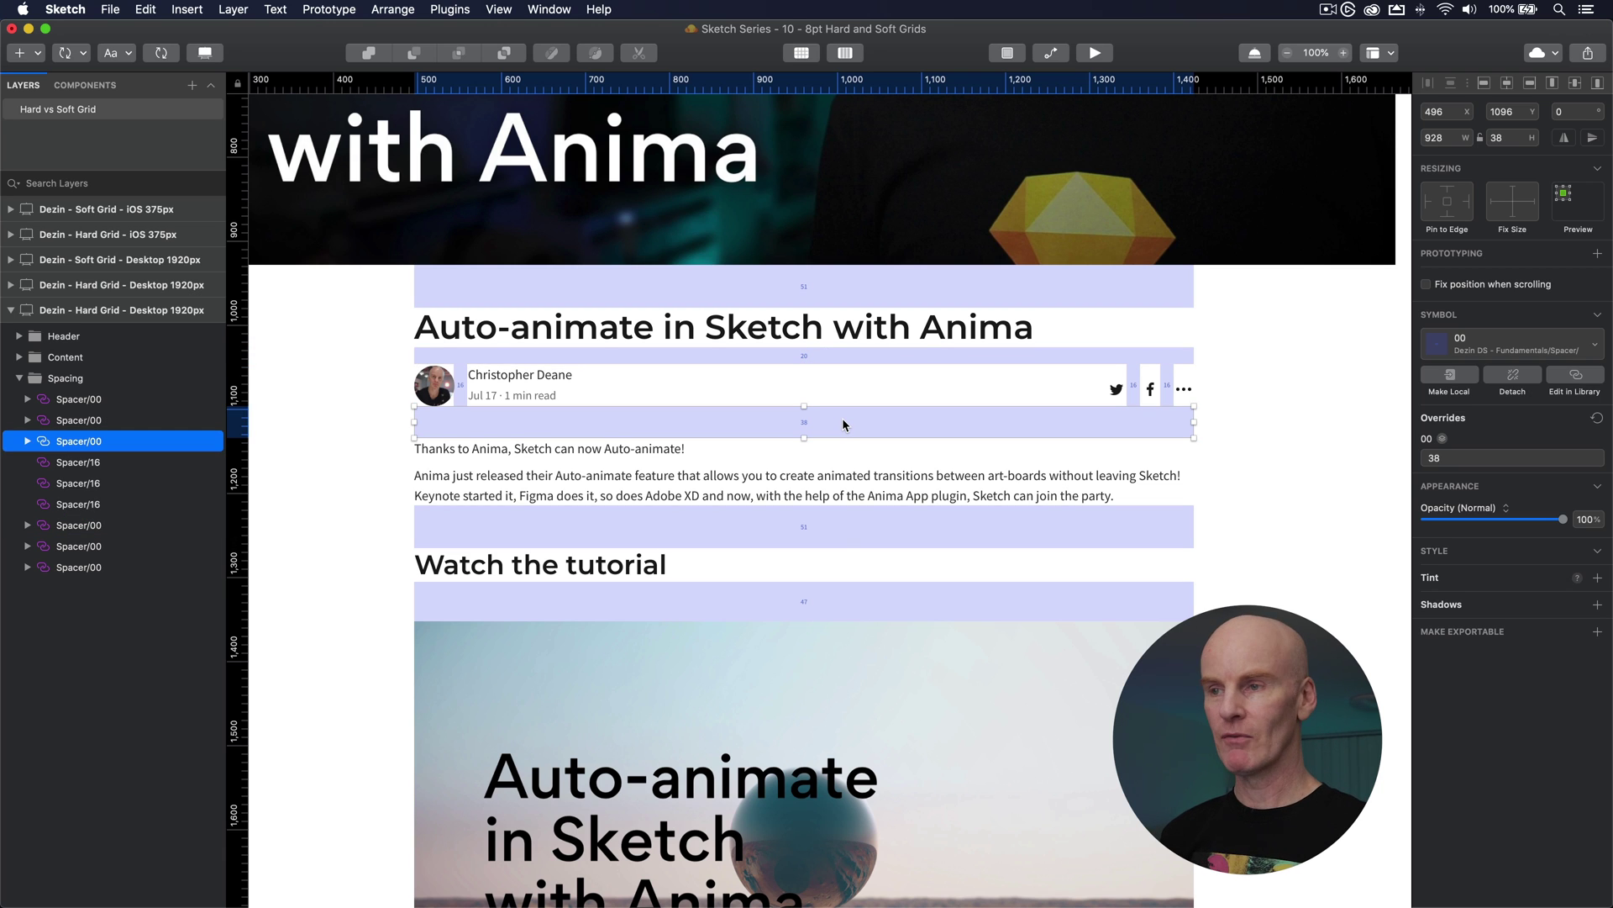
pyautogui.click(830, 531)
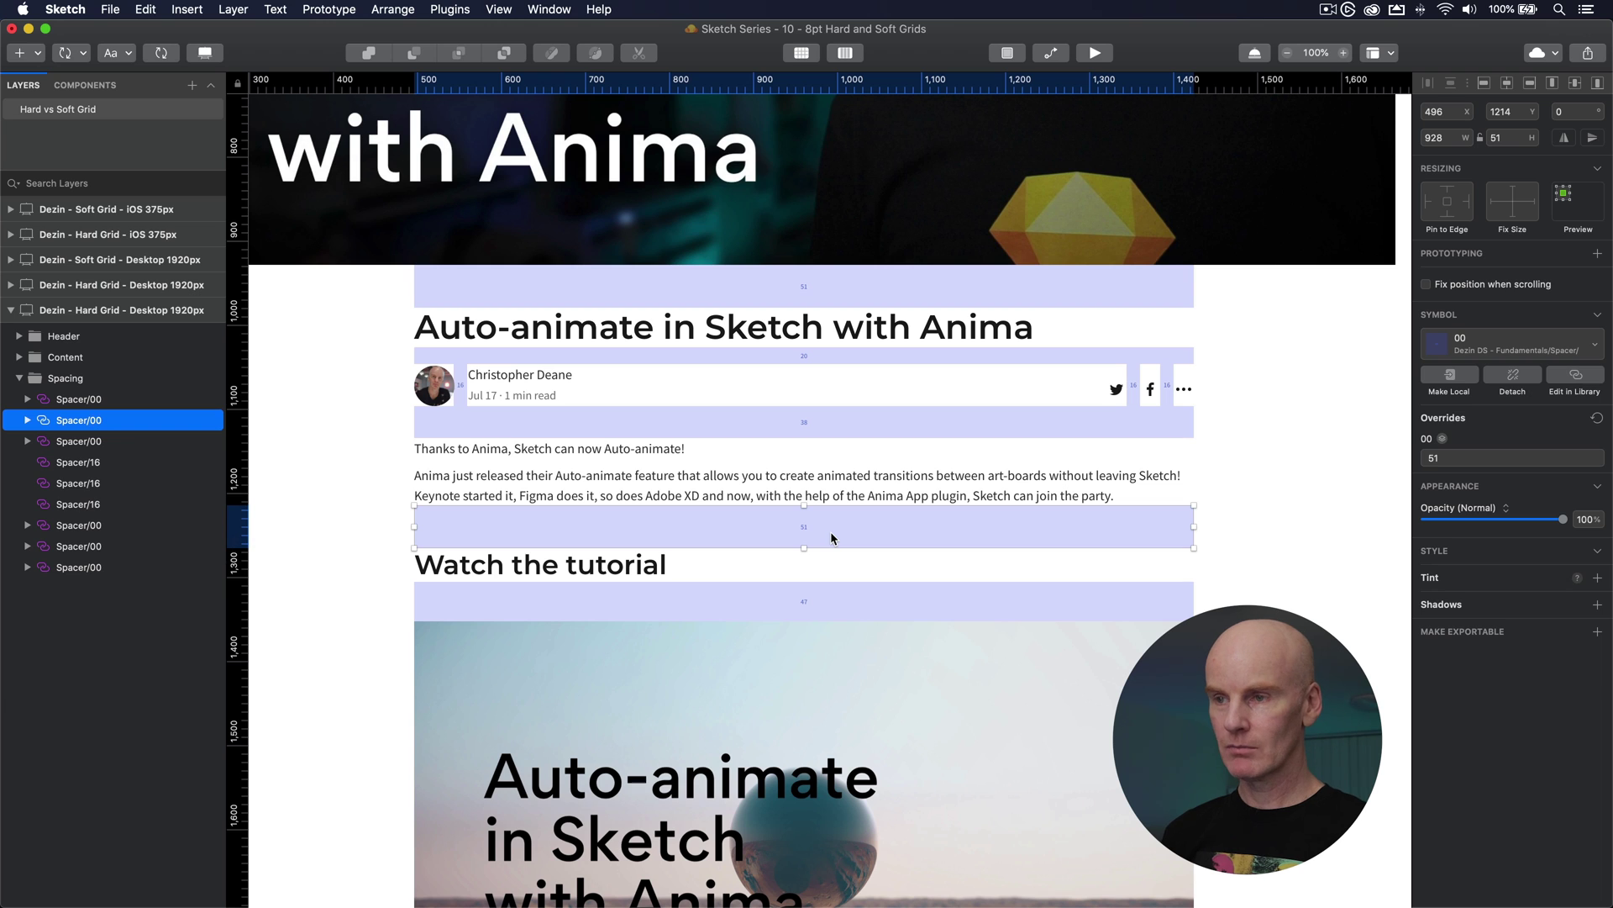
pyautogui.click(834, 602)
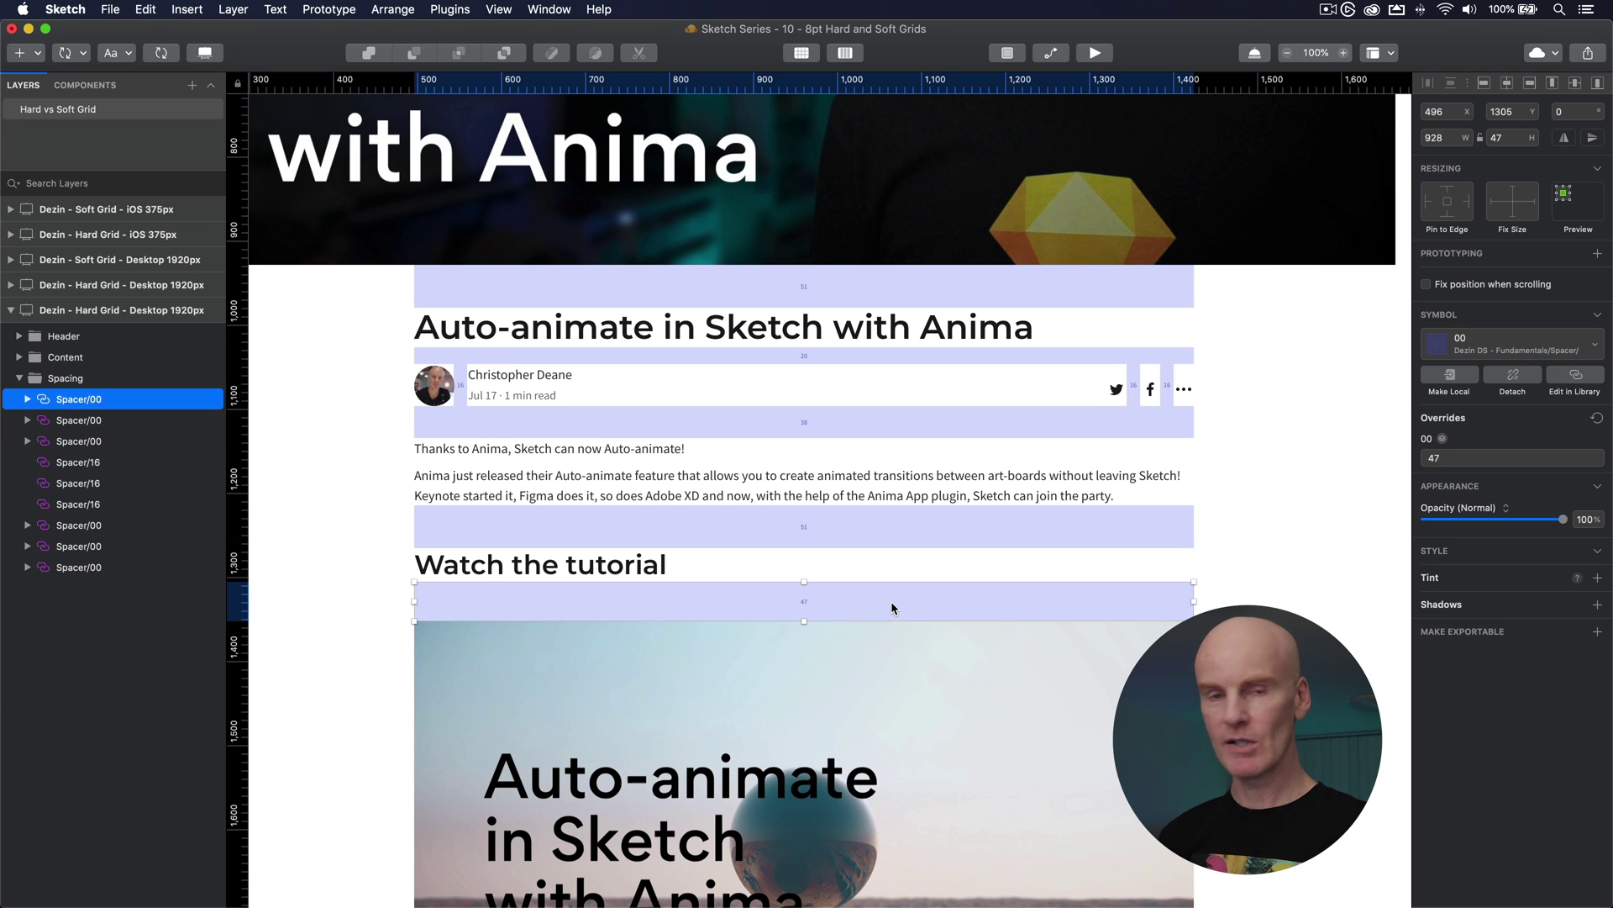
pyautogui.click(1236, 545)
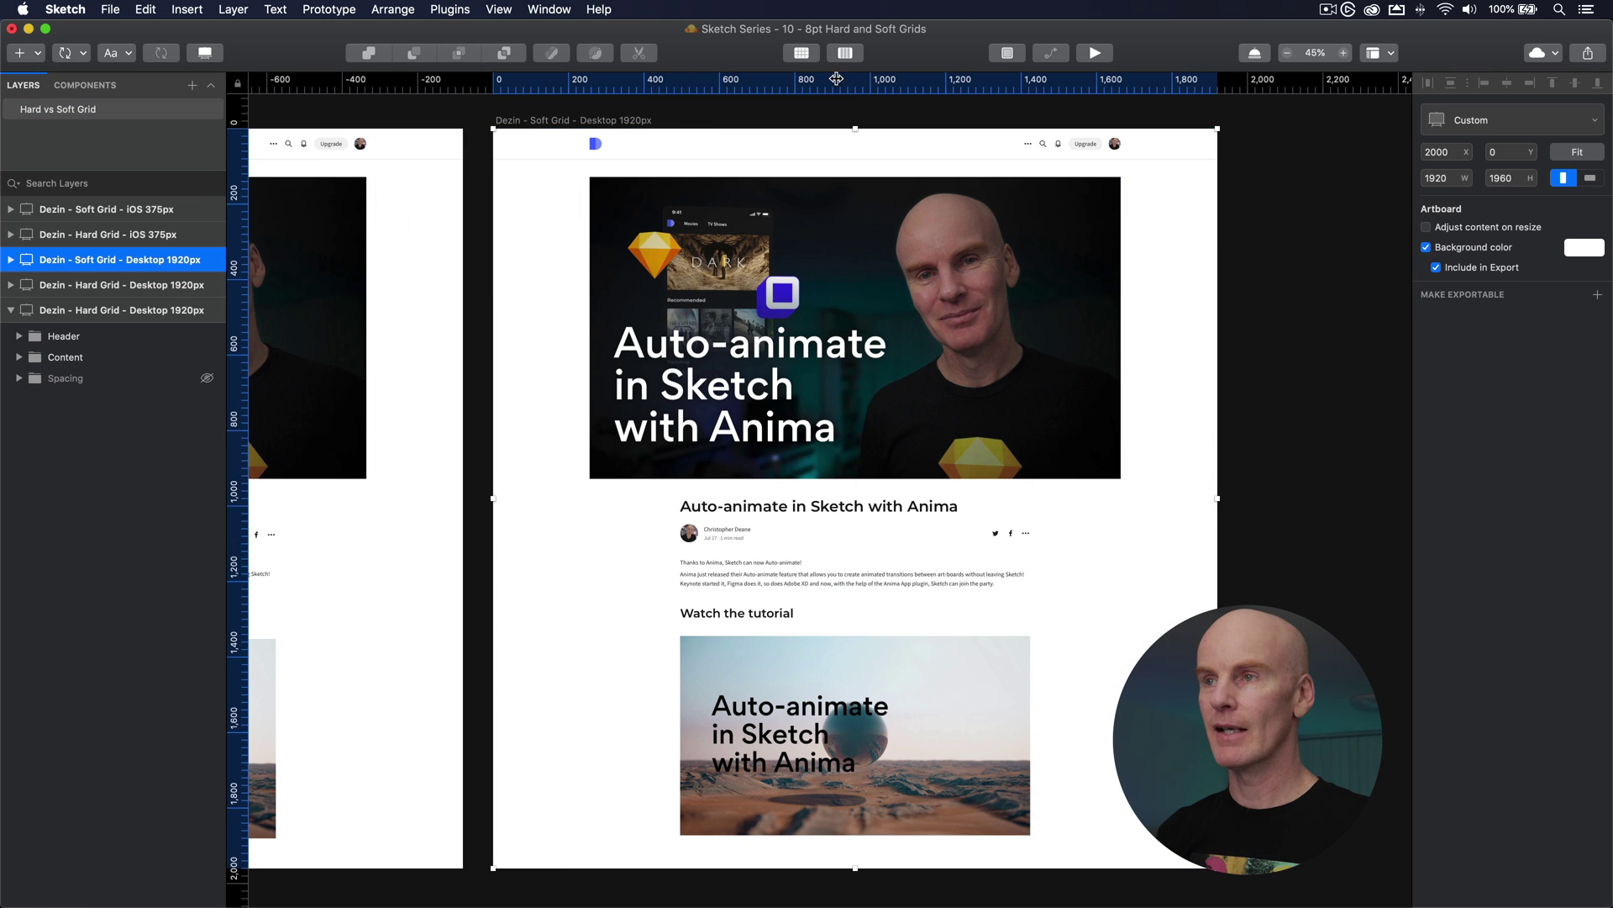
# Show layout columns on the Soft Grid desktop artboard and zoom into the article title.
pyautogui.click(846, 52)
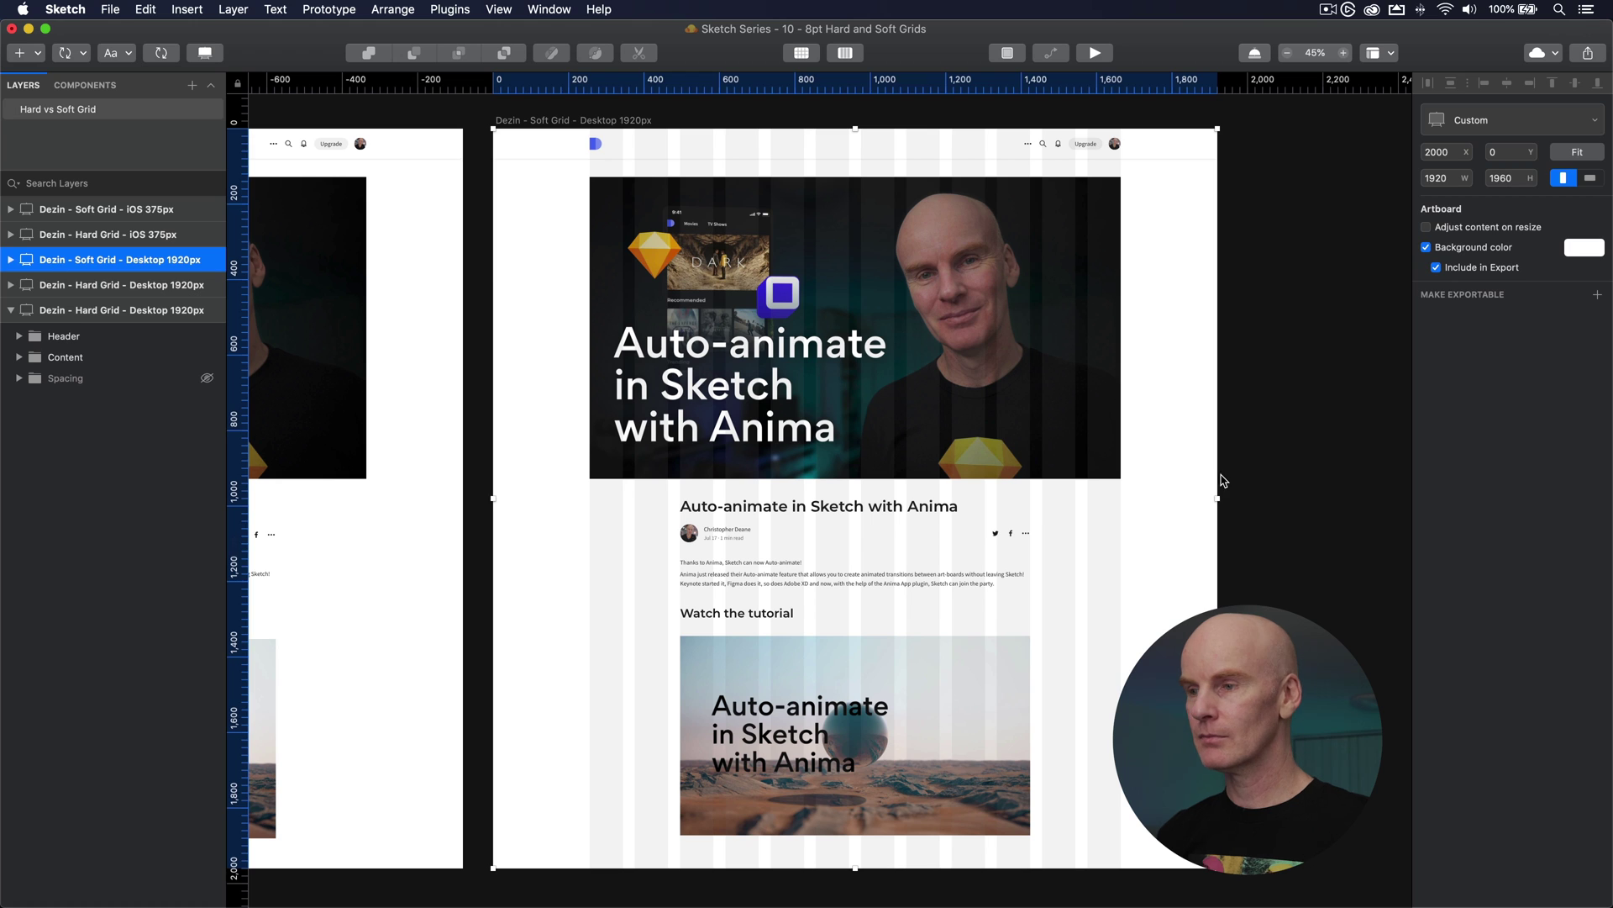
pyautogui.click(1254, 473)
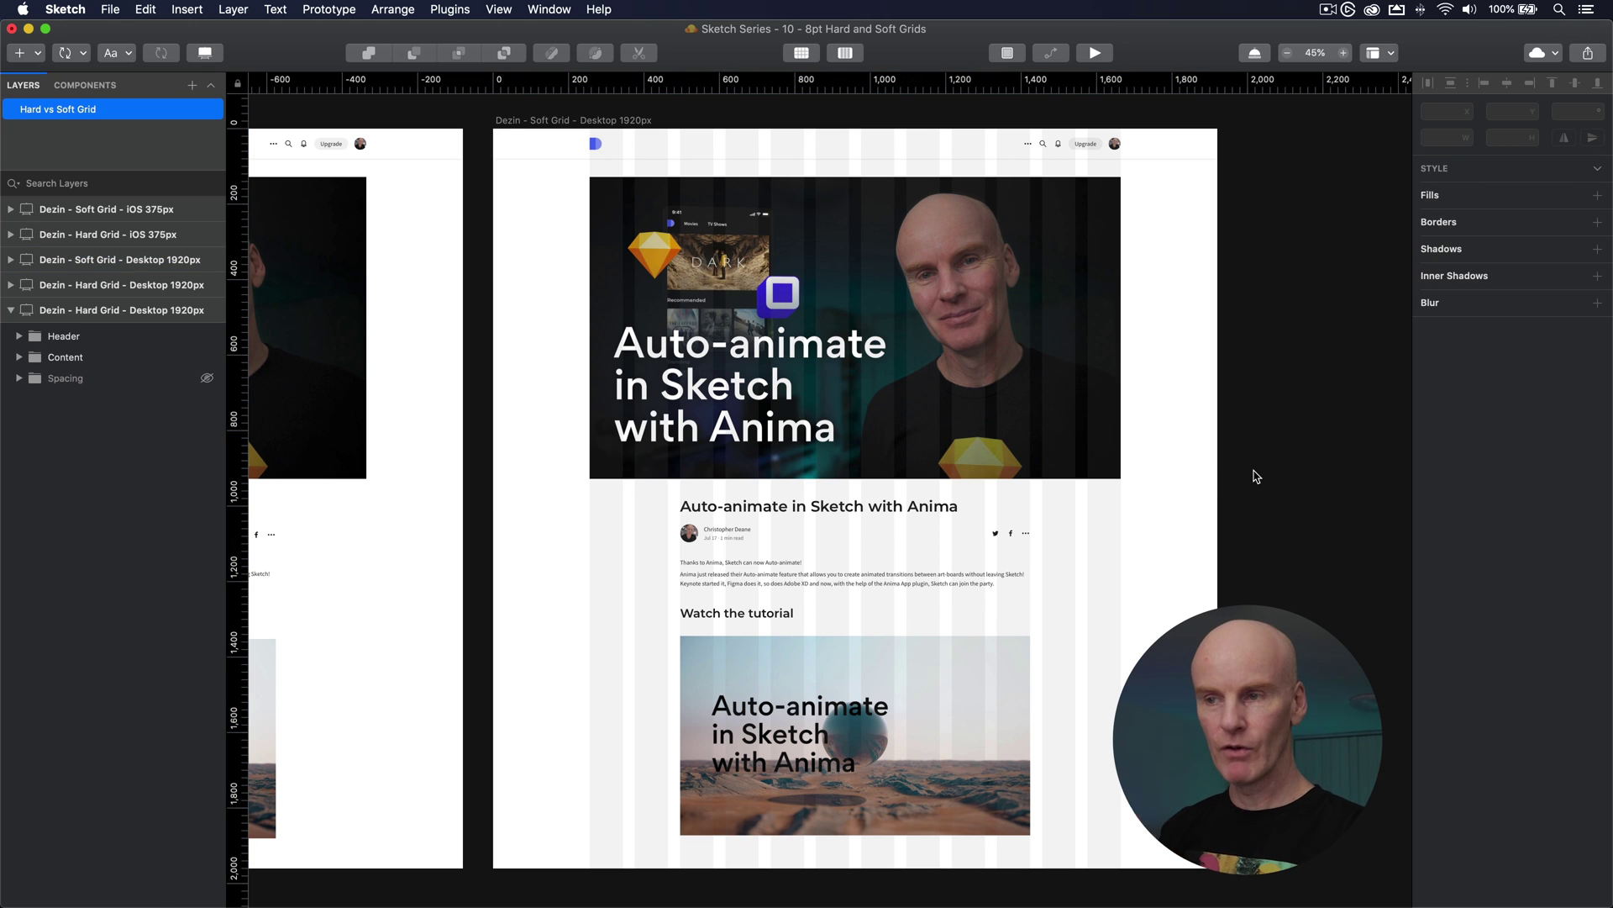
pyautogui.keyDown('super'); pyautogui.click(836, 504); pyautogui.keyUp('super')
pyautogui.scroll(5, 836, 504)
pyautogui.scroll(8, 899, 688)
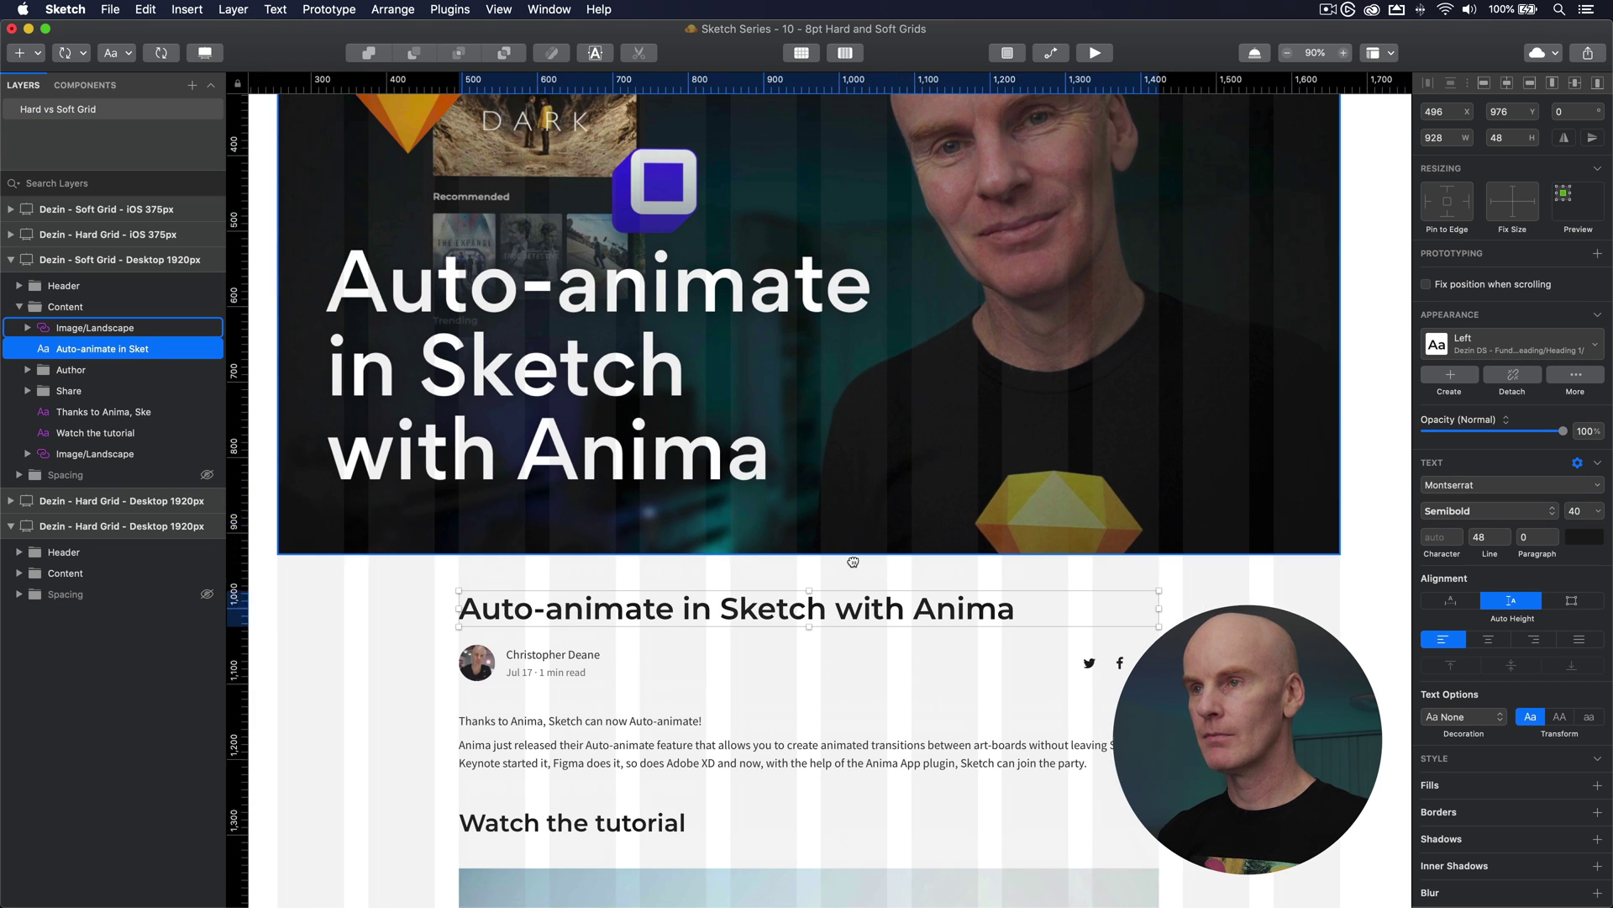
# Unhide the Soft Grid spacers and check the 48 px header and title spacers and 24 px below the title.
pyautogui.click(206, 475)
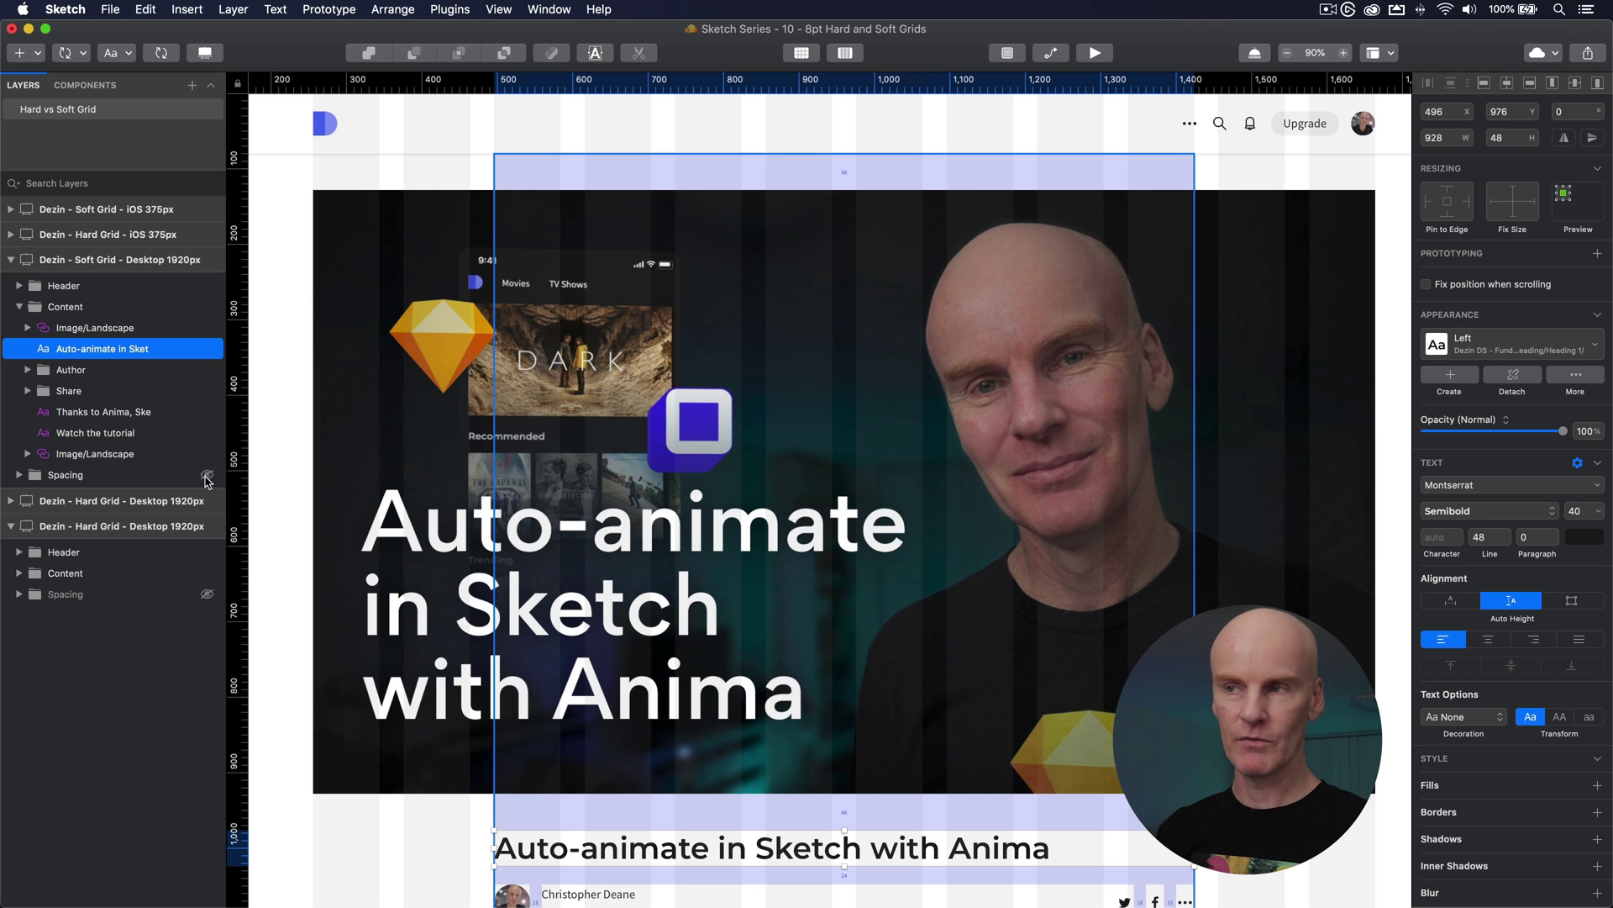
pyautogui.keyDown('super'); pyautogui.click(870, 134); pyautogui.keyUp('super')
pyautogui.keyDown('super'); pyautogui.click(901, 177); pyautogui.keyUp('super')
pyautogui.moveTo(1021, 673); pyautogui.dragTo(1027, 134)
pyautogui.keyDown('super'); pyautogui.click(827, 265); pyautogui.keyUp('super')
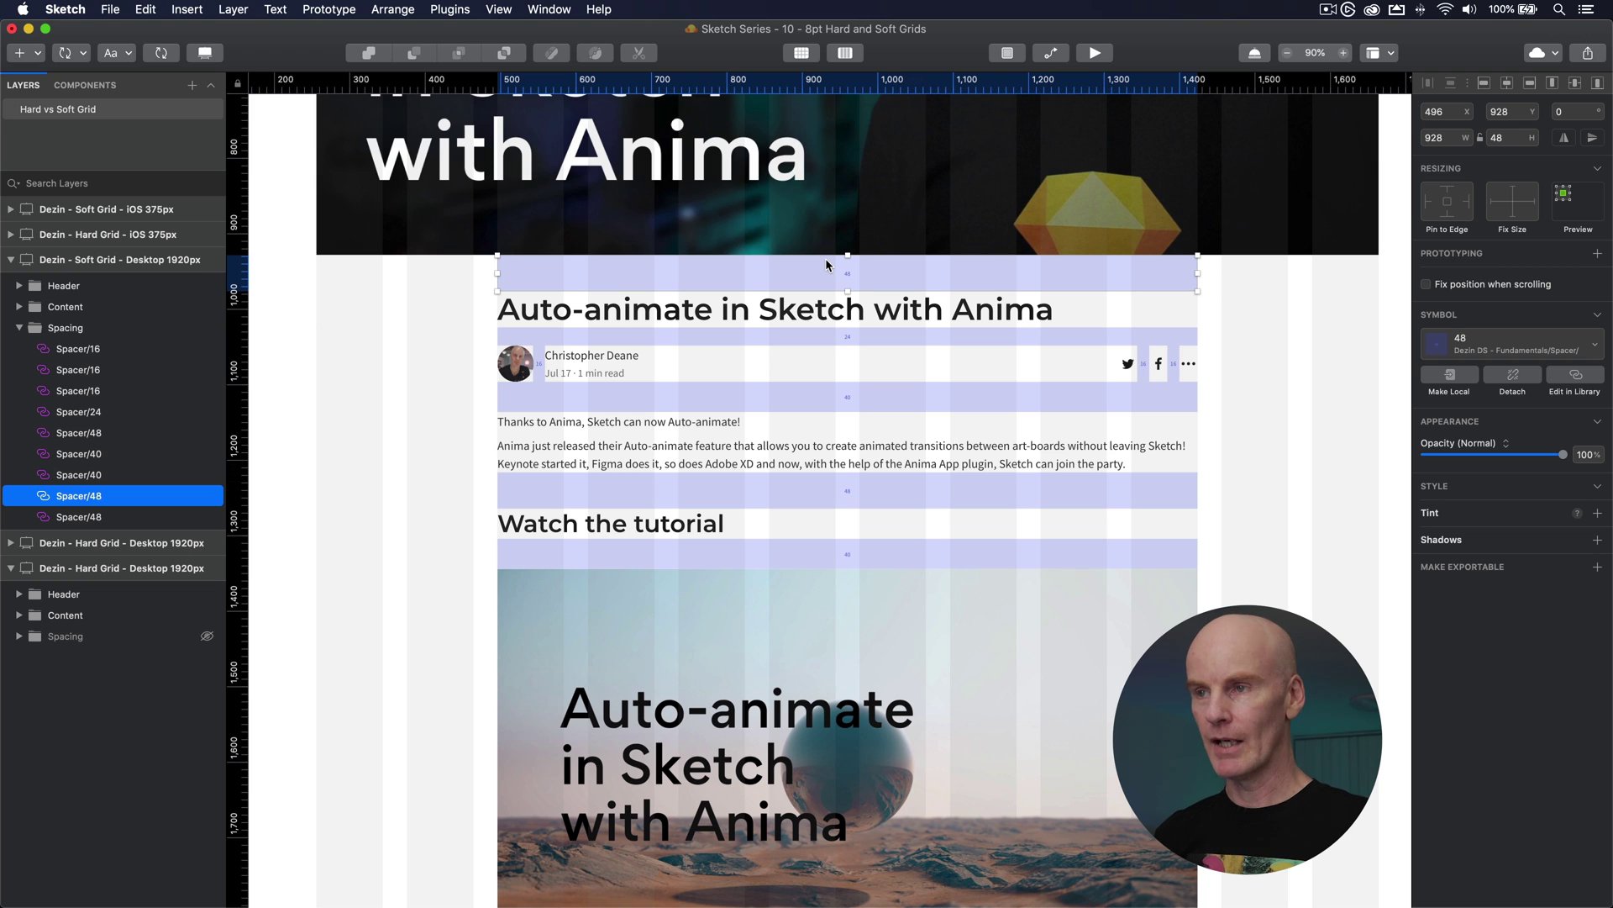
pyautogui.keyDown('super'); pyautogui.click(769, 314); pyautogui.keyUp('super')
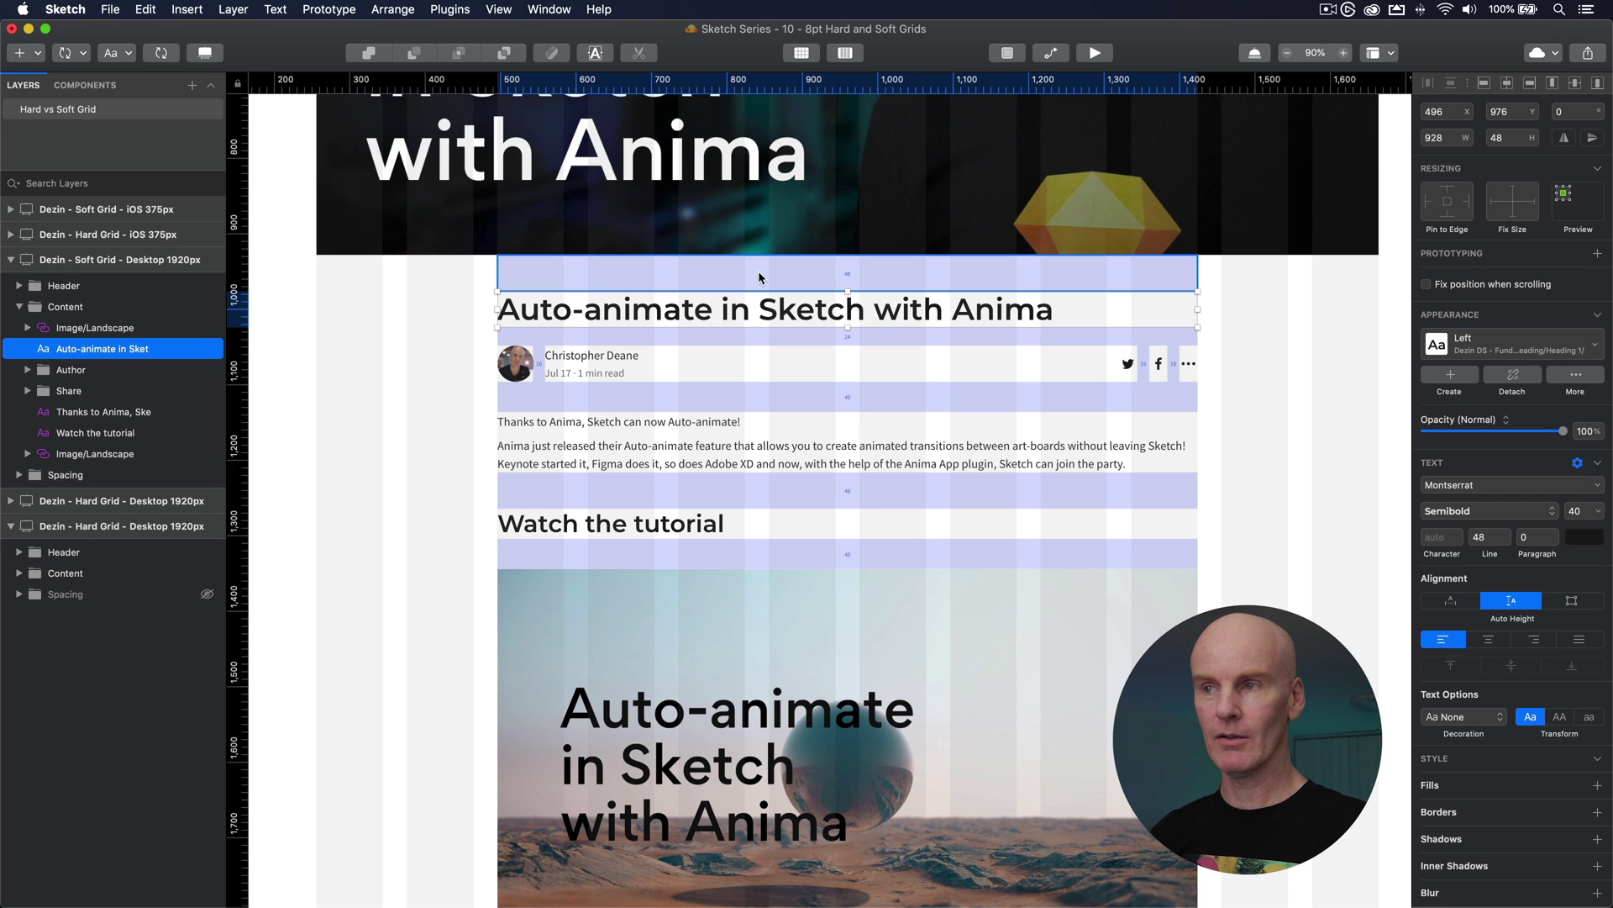
pyautogui.keyDown('super'); pyautogui.click(775, 290); pyautogui.keyUp('super')
pyautogui.keyDown('super'); pyautogui.click(752, 318); pyautogui.keyUp('super')
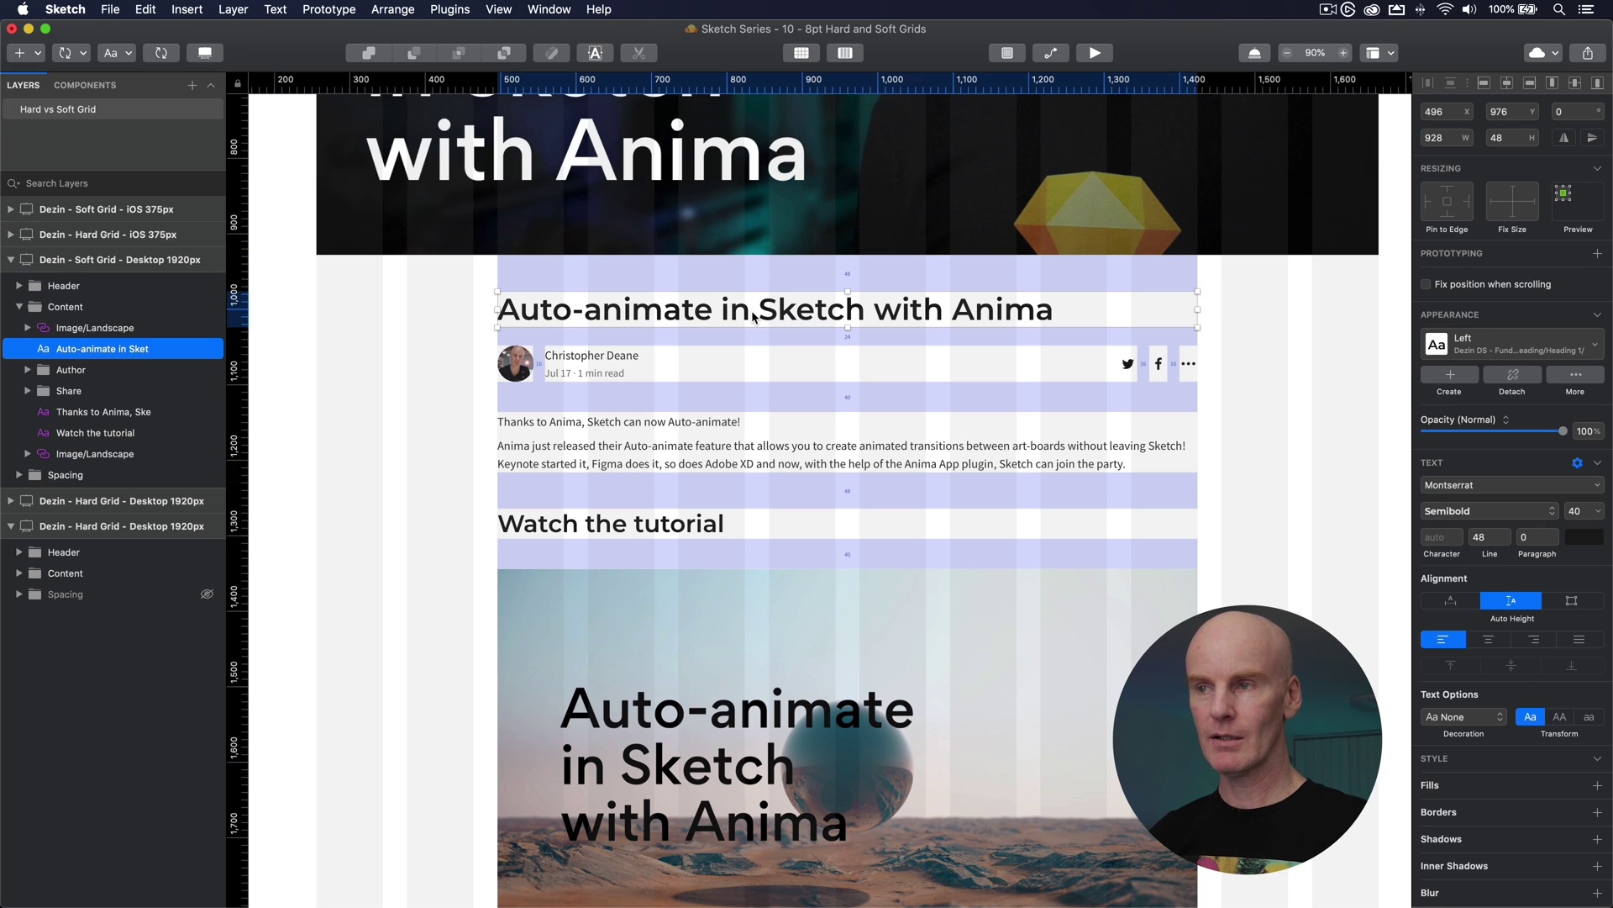
pyautogui.keyDown('super'); pyautogui.click(691, 336); pyautogui.keyUp('super')
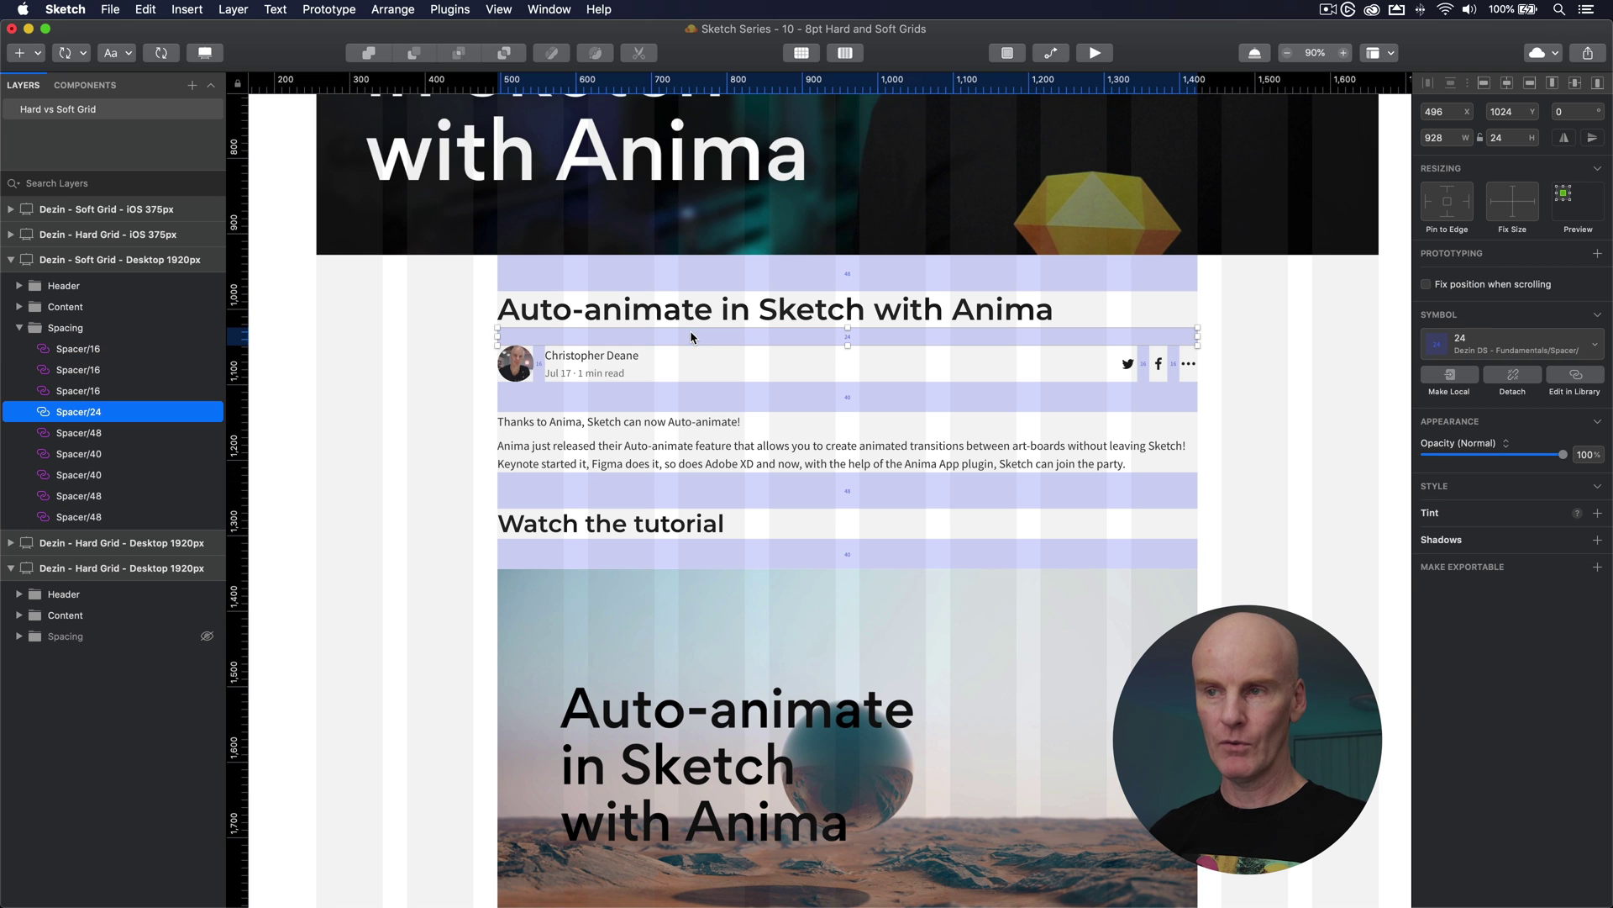
pyautogui.keyDown('super'); pyautogui.click(619, 356); pyautogui.keyUp('super')
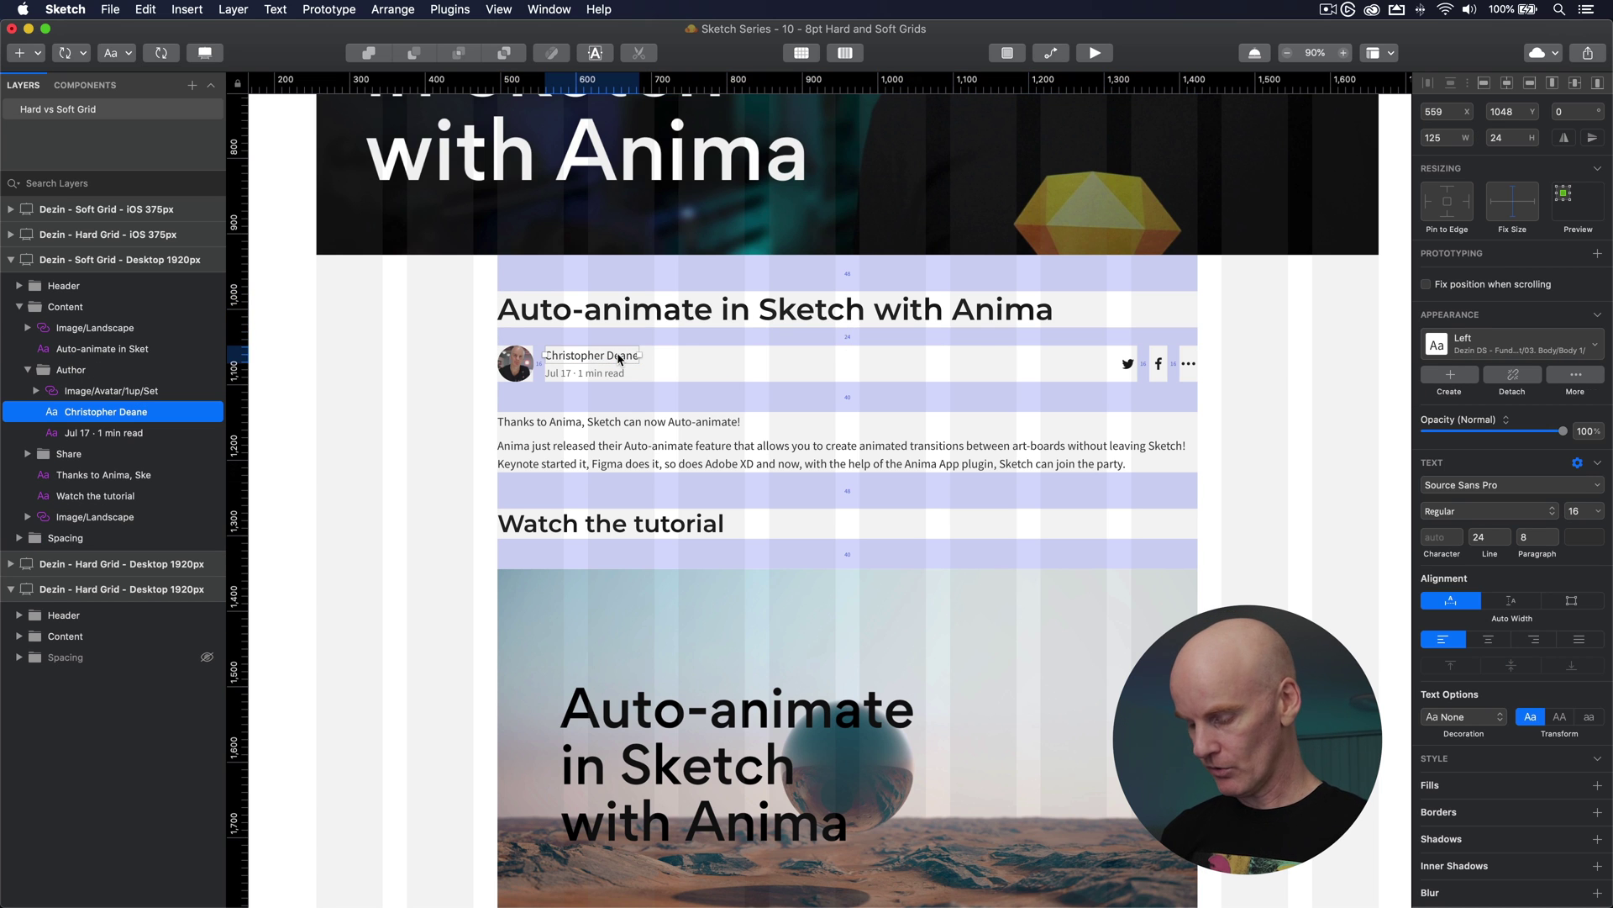
# Compare the date line, 40 px spacer and opening paragraph against the pixel grid, then restore layout columns.
pyautogui.hotkey('ctrl', 'g')
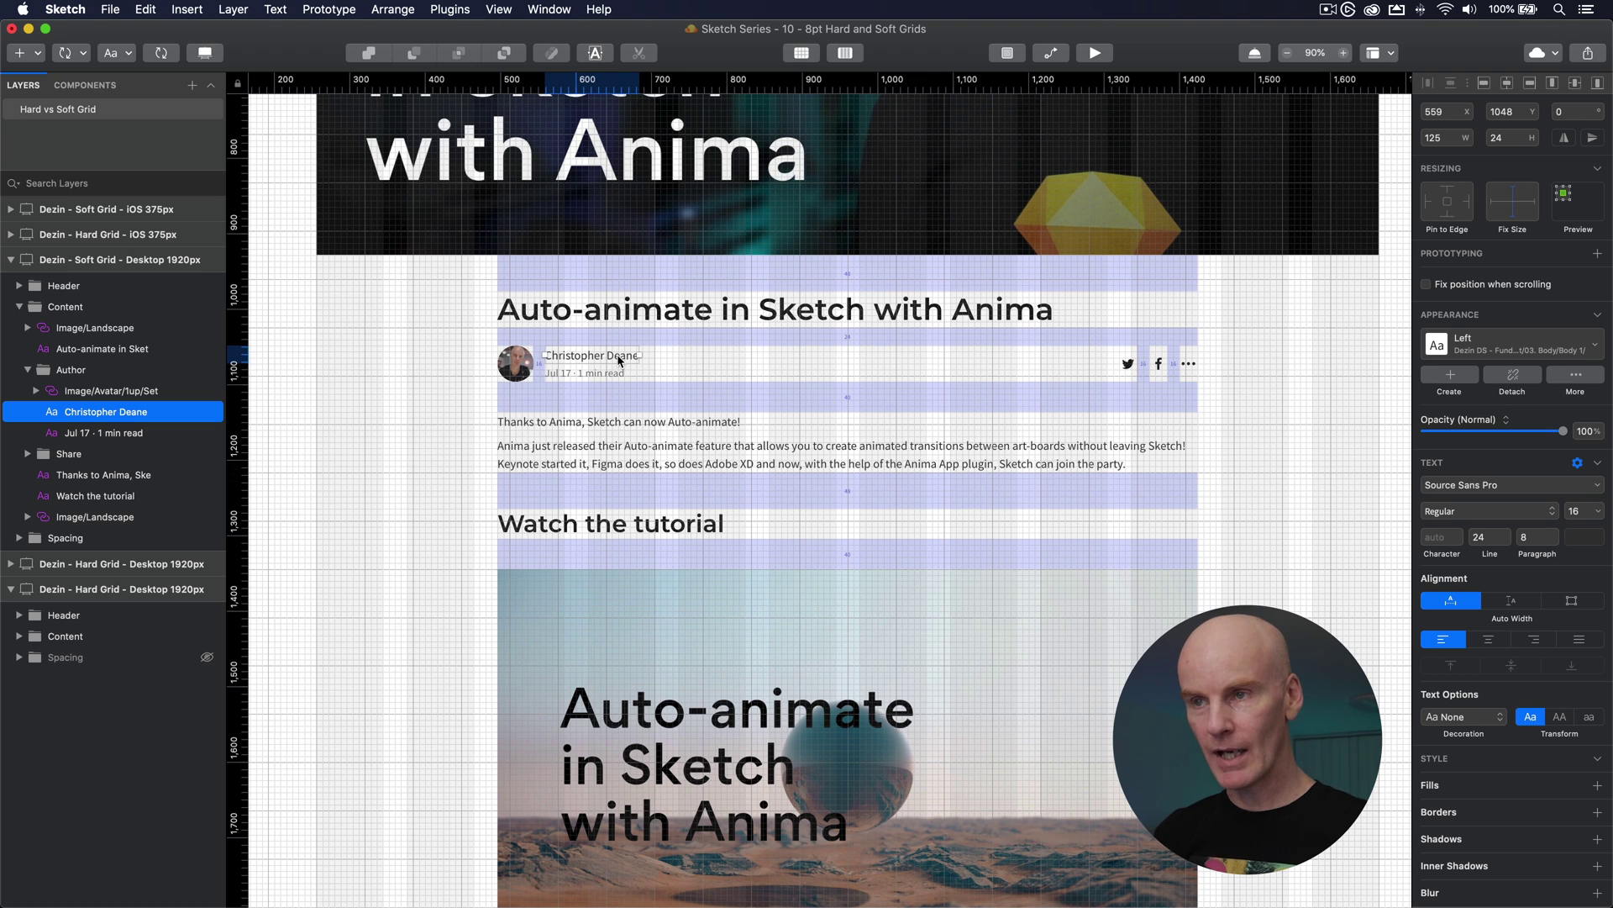
pyautogui.click(610, 375)
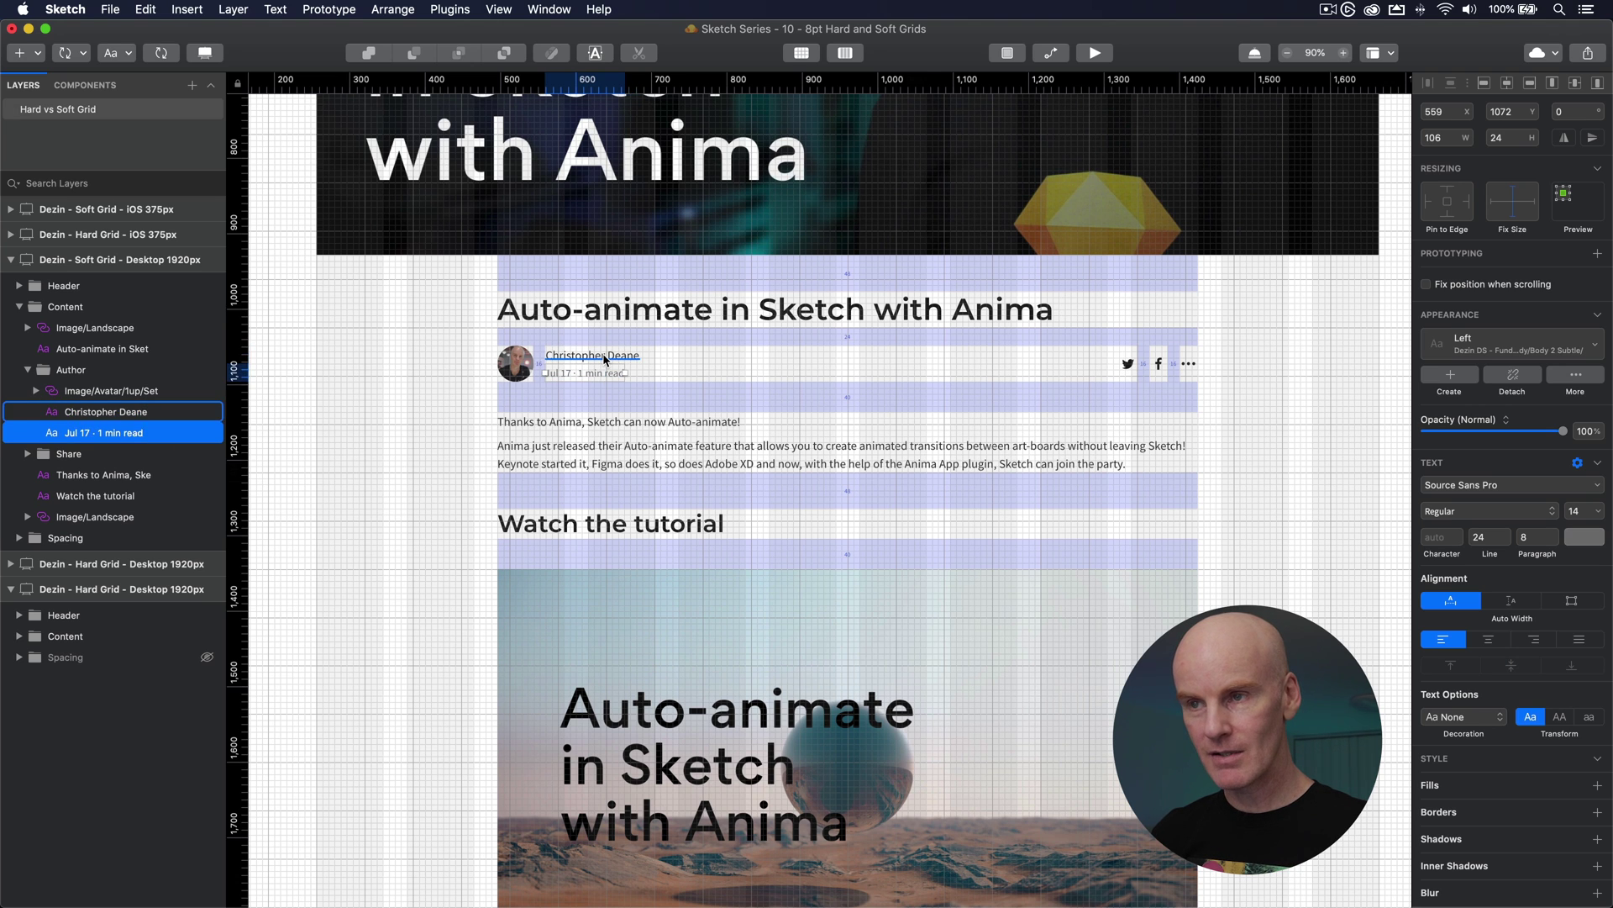
pyautogui.keyDown('super'); pyautogui.click(719, 395); pyautogui.keyUp('super')
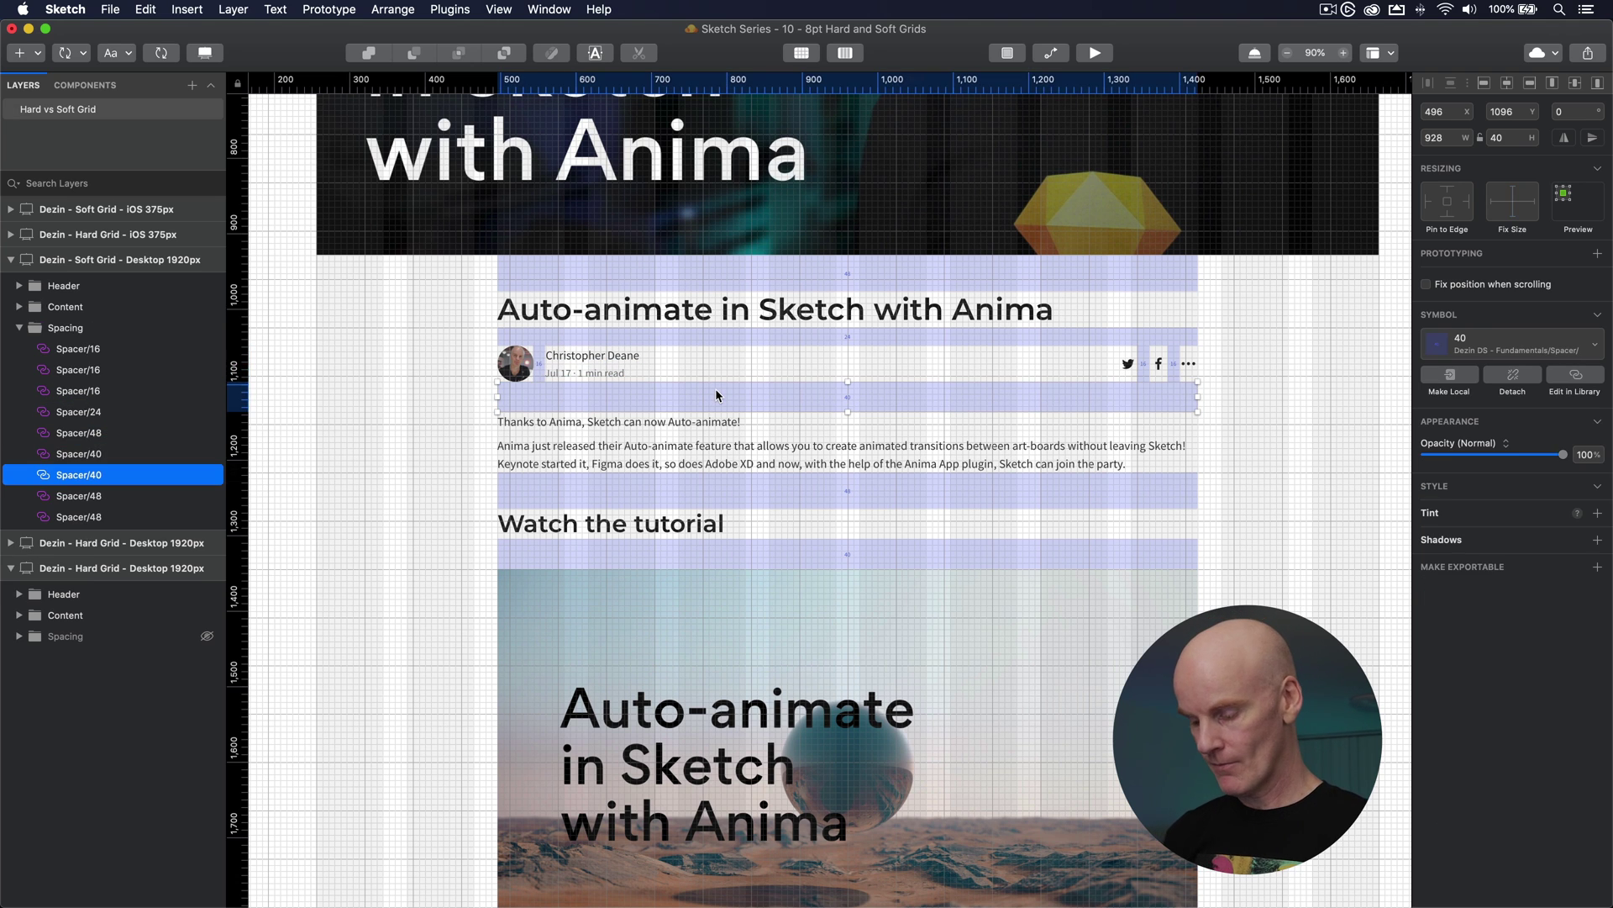
pyautogui.hotkey('ctrl', 'g')
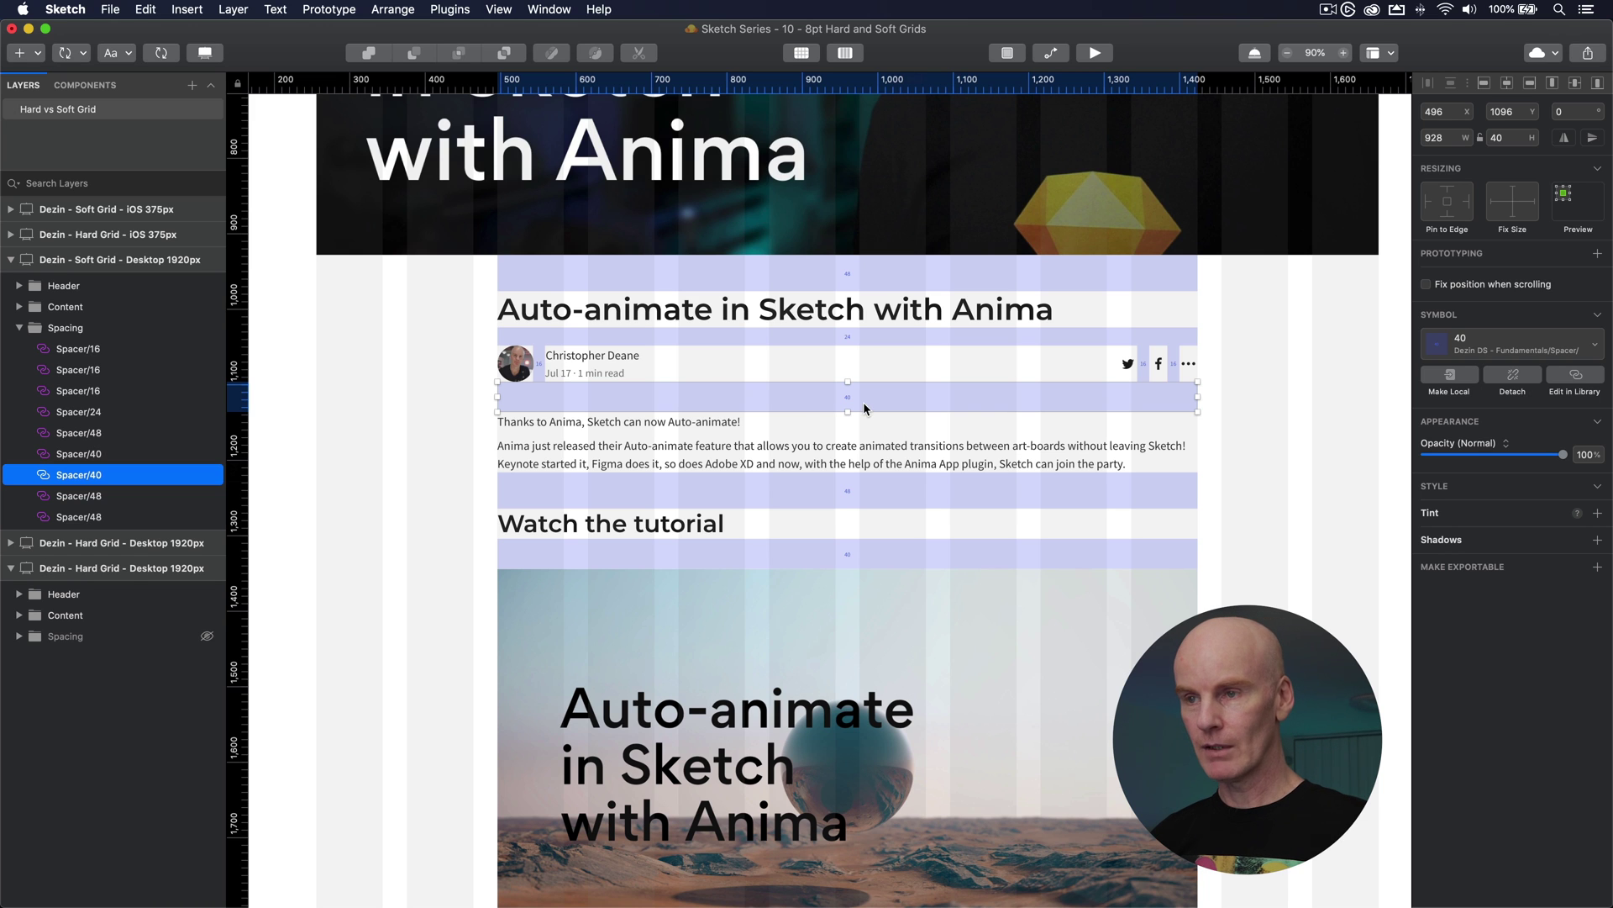
pyautogui.keyDown('super'); pyautogui.click(692, 436); pyautogui.keyUp('super')
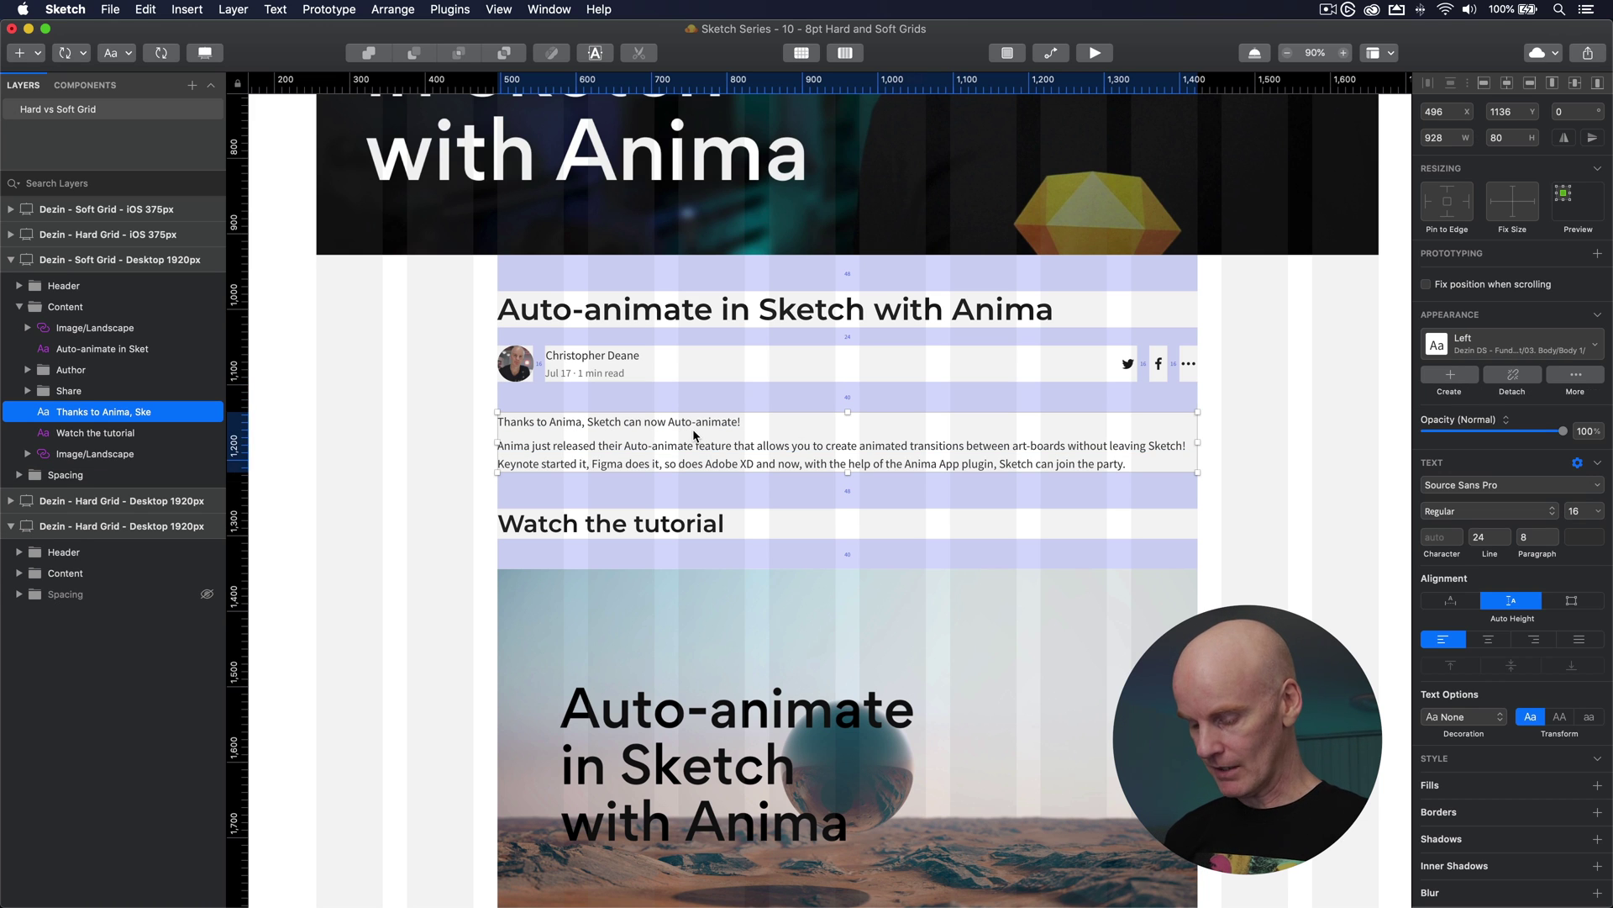
pyautogui.hotkey('ctrl', 'g')
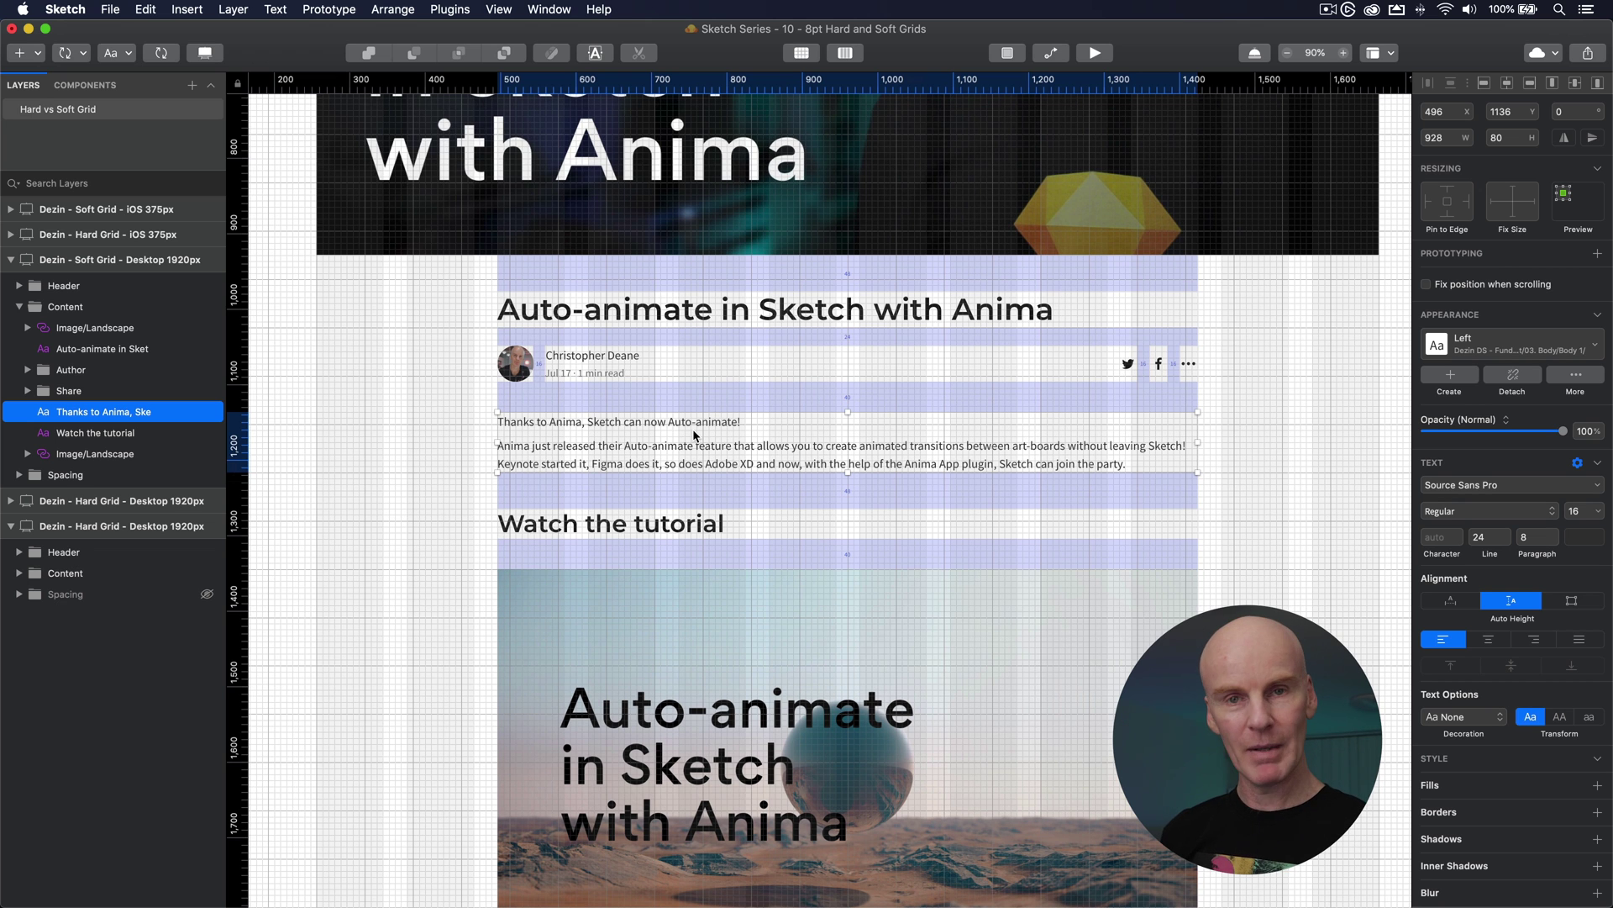
pyautogui.hotkey('ctrl', 'g')
pyautogui.hotkey('ctrl', 'l')
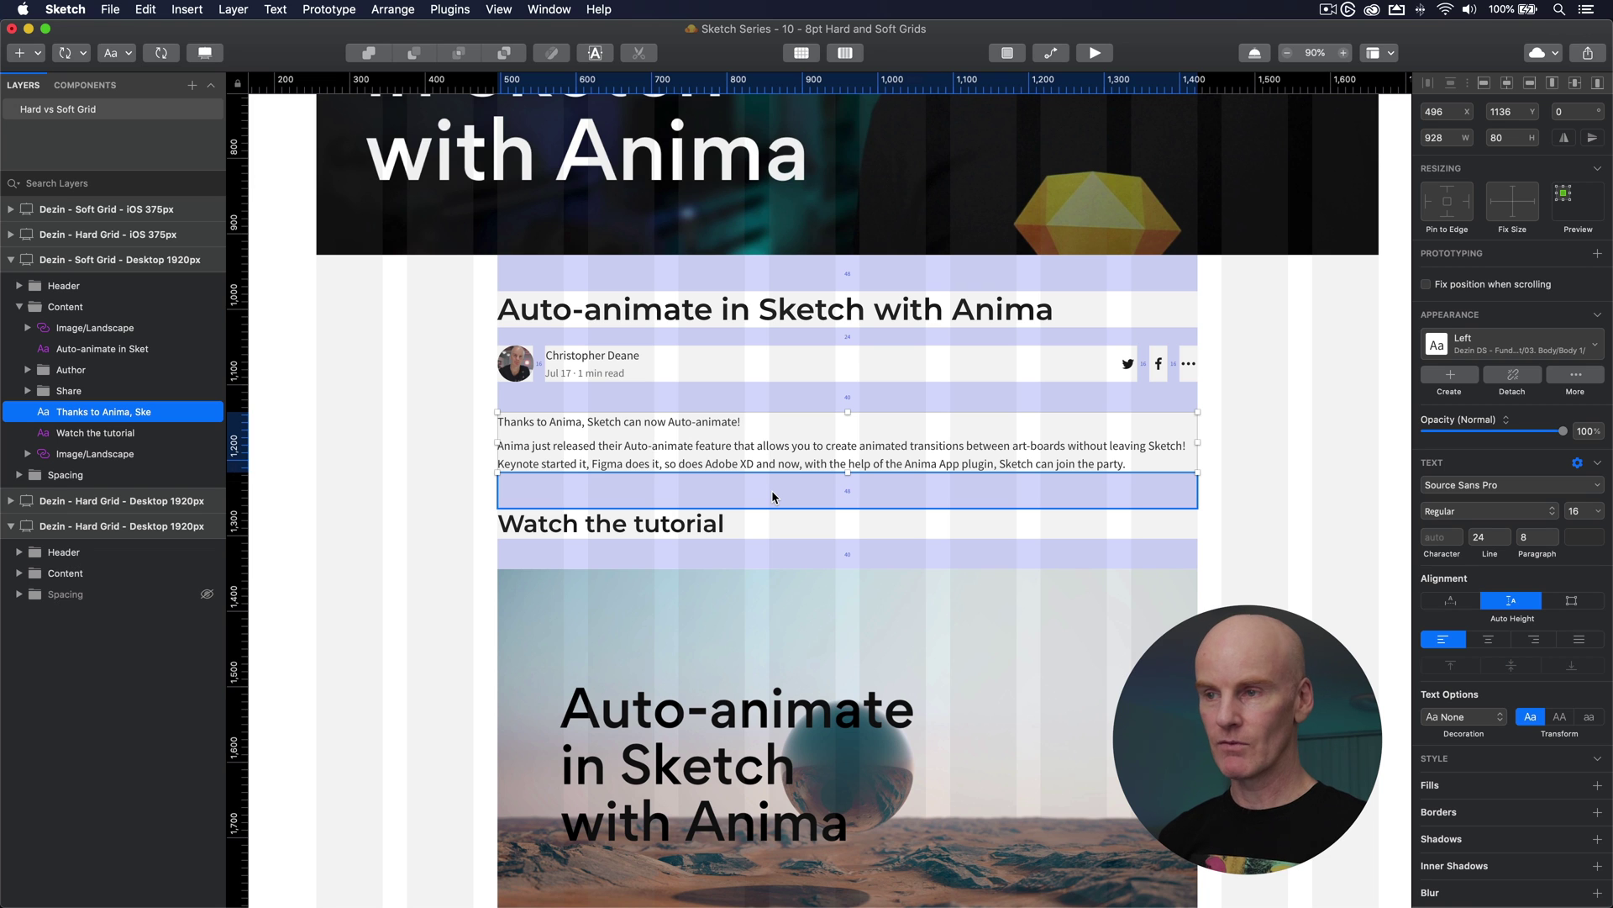
# Check the 48 px spacer above Watch the tutorial and the 40 px spacer below it.
pyautogui.click(795, 501)
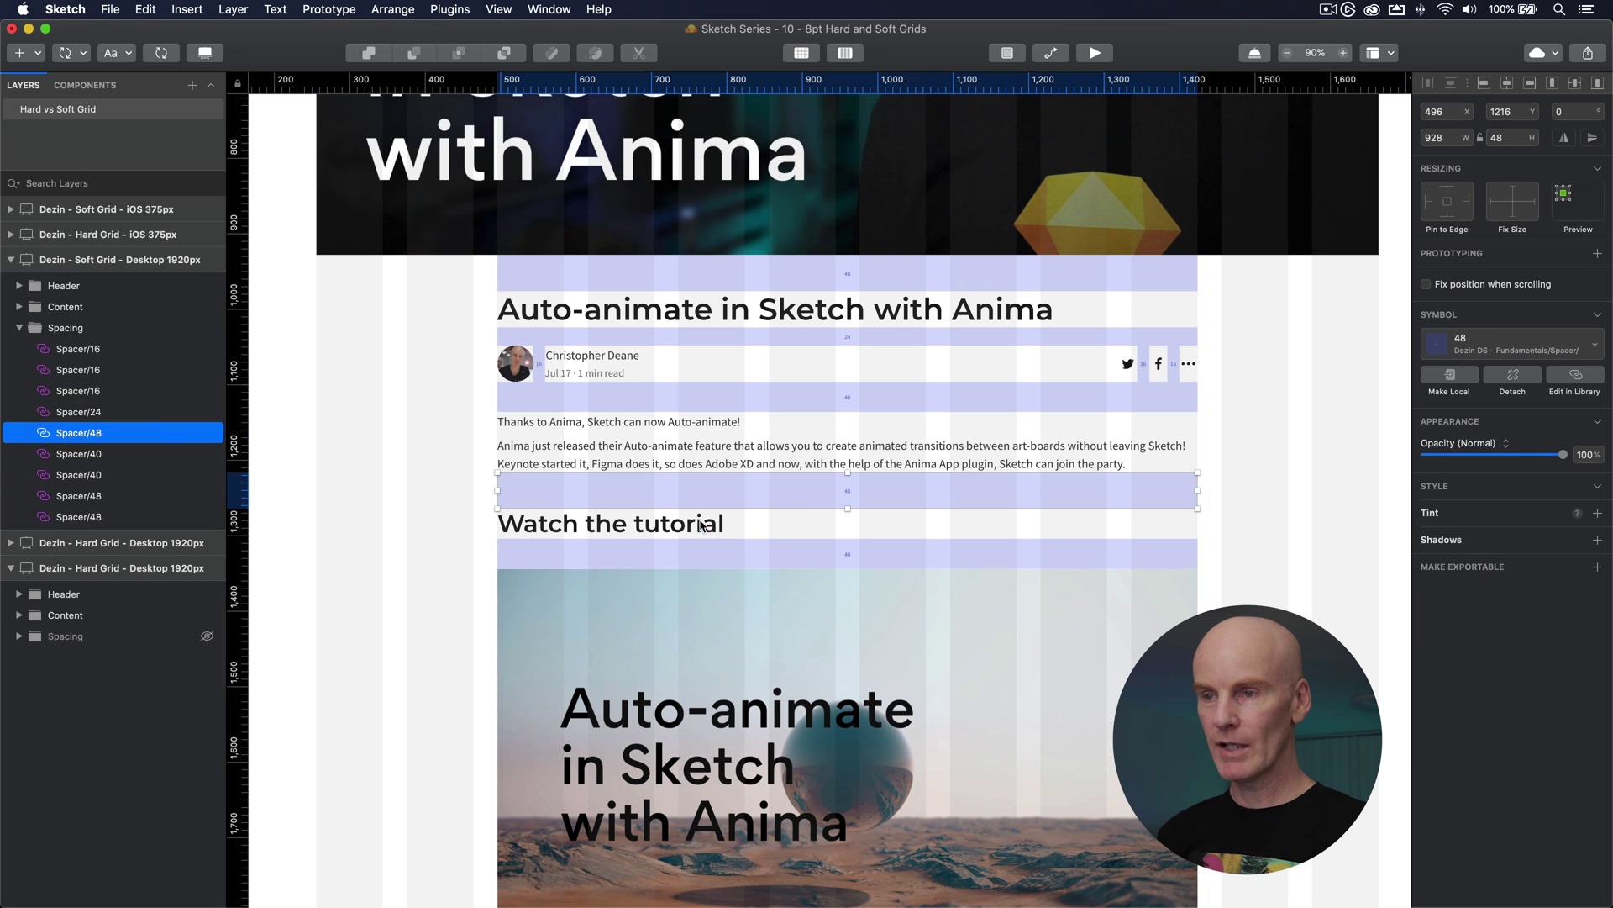
pyautogui.click(728, 529)
pyautogui.click(731, 558)
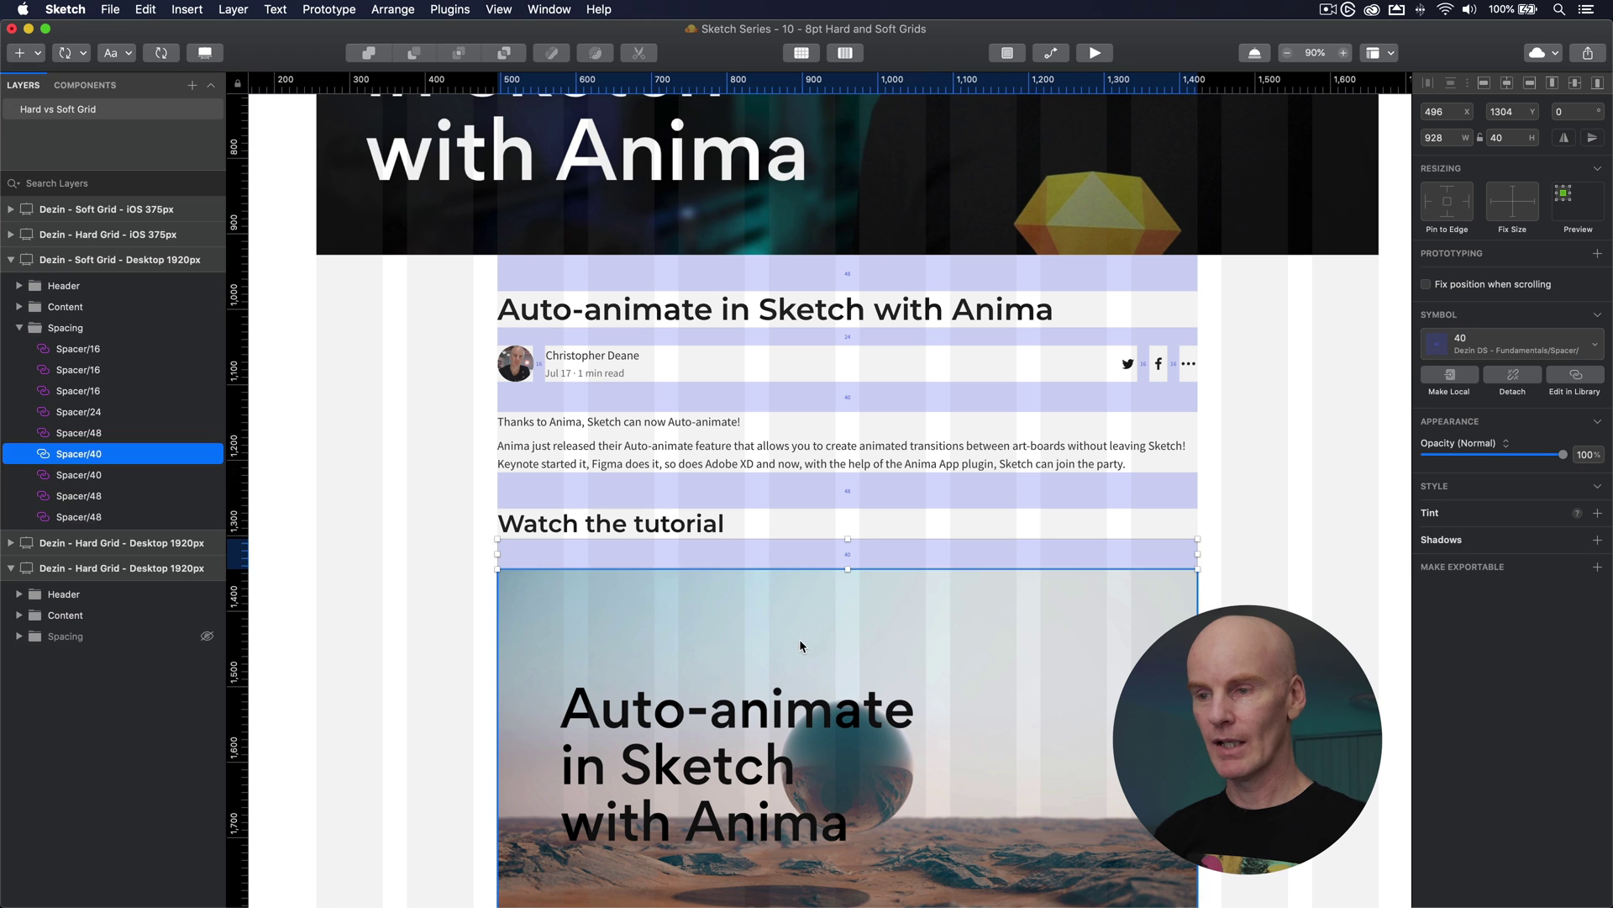
pyautogui.click(736, 588)
pyautogui.click(1247, 513)
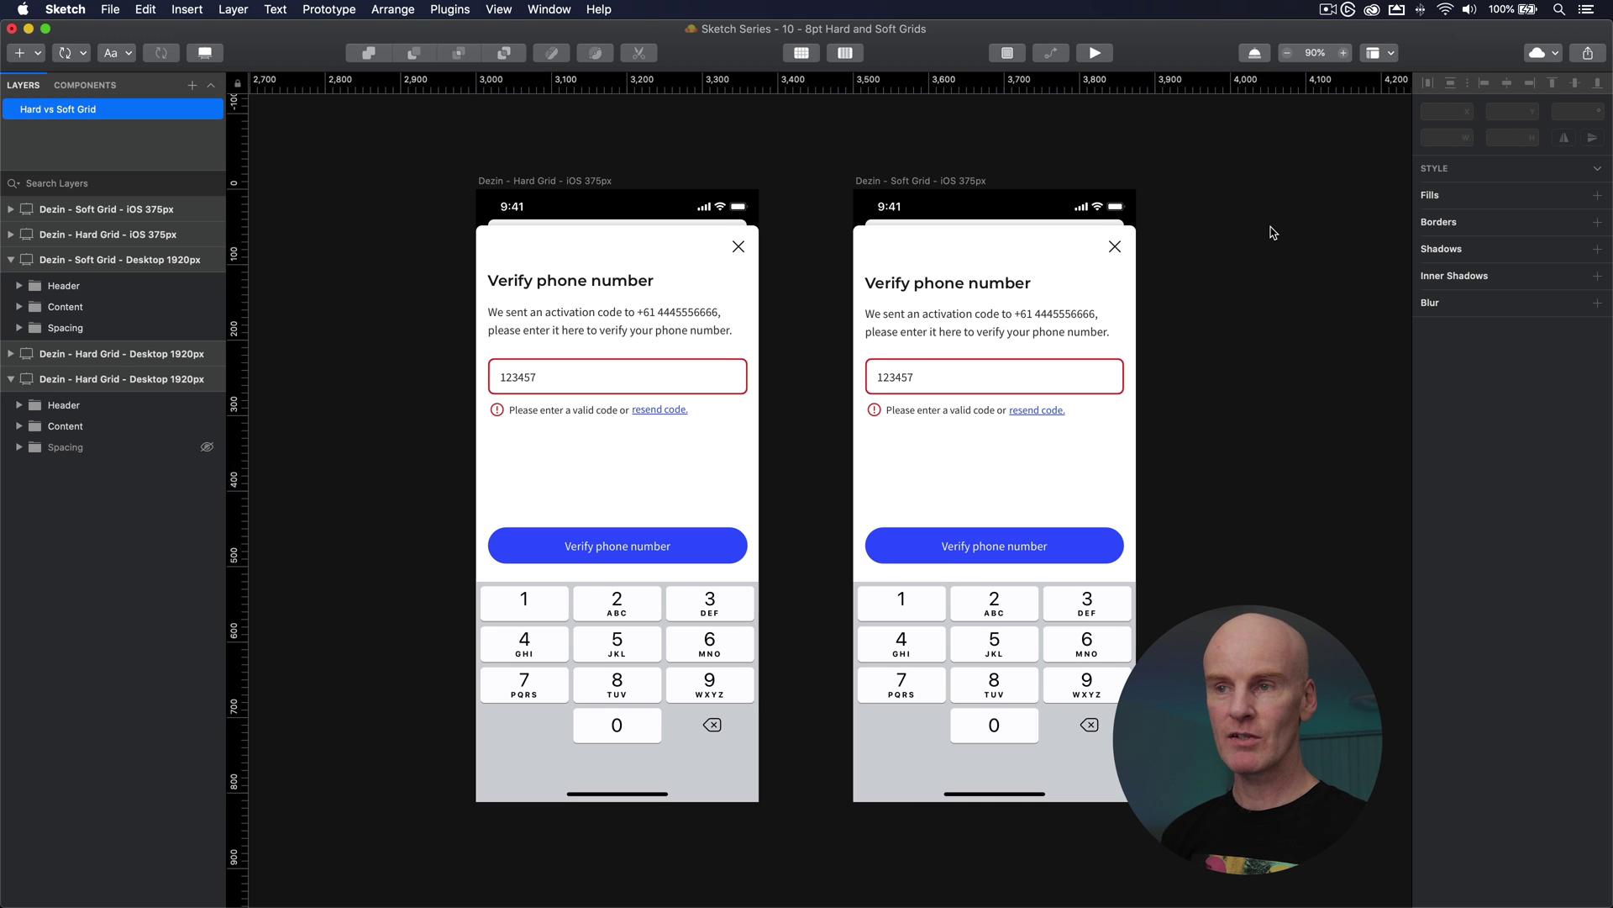
# Enable layout grids on both iOS 375px artboards: columns and rows on Hard Grid, columns on Soft Grid.
pyautogui.click(541, 180)
pyautogui.click(847, 54)
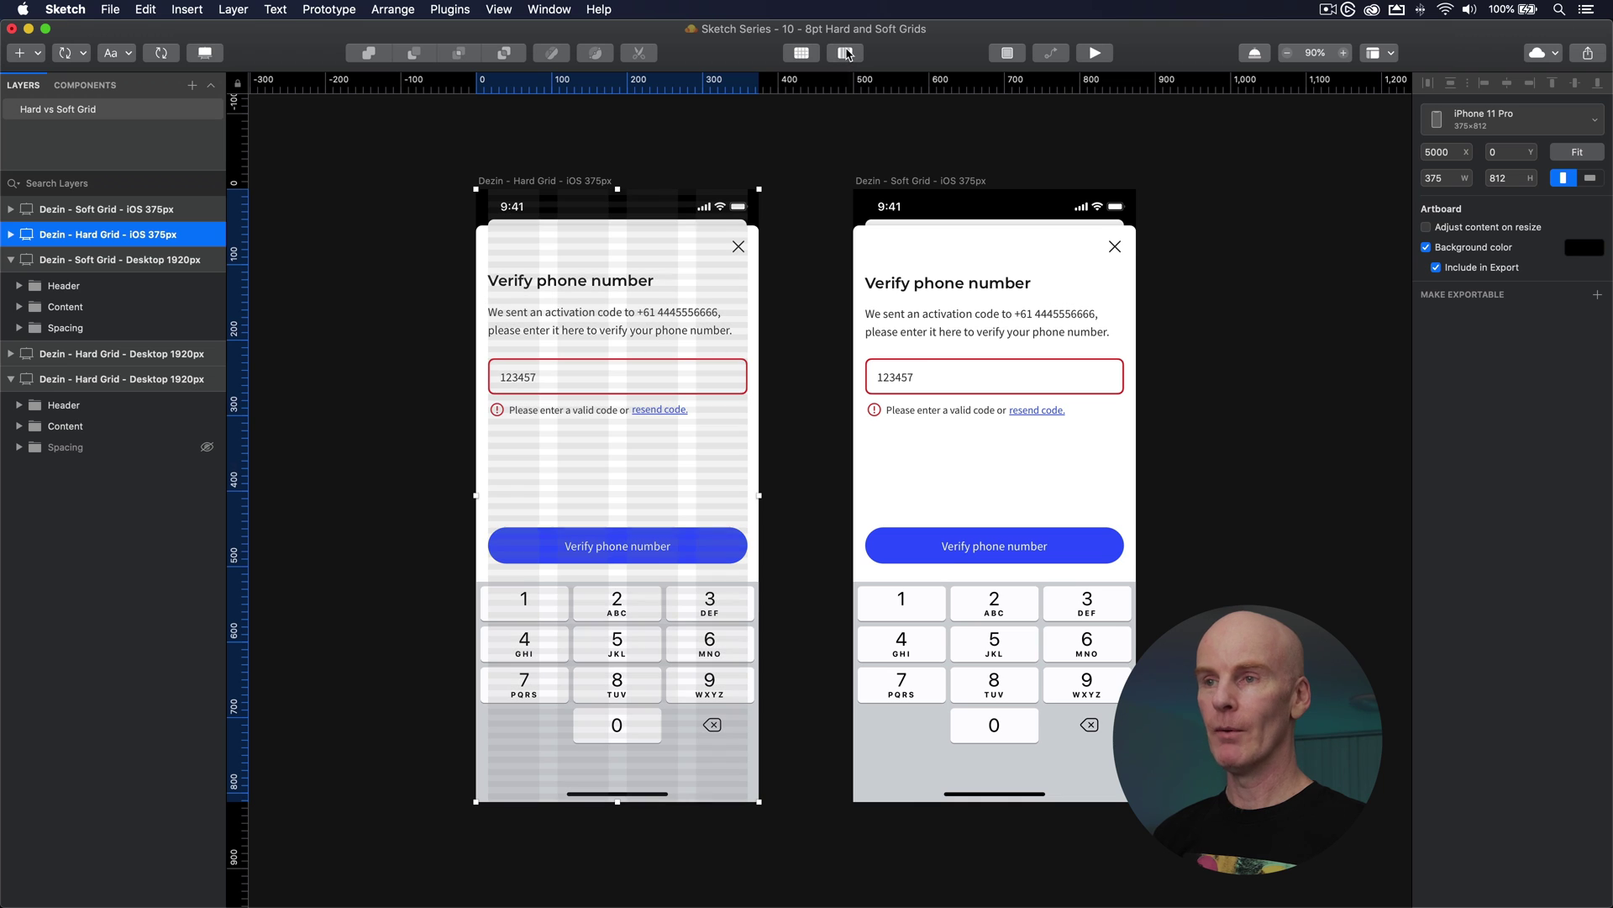
pyautogui.click(881, 180)
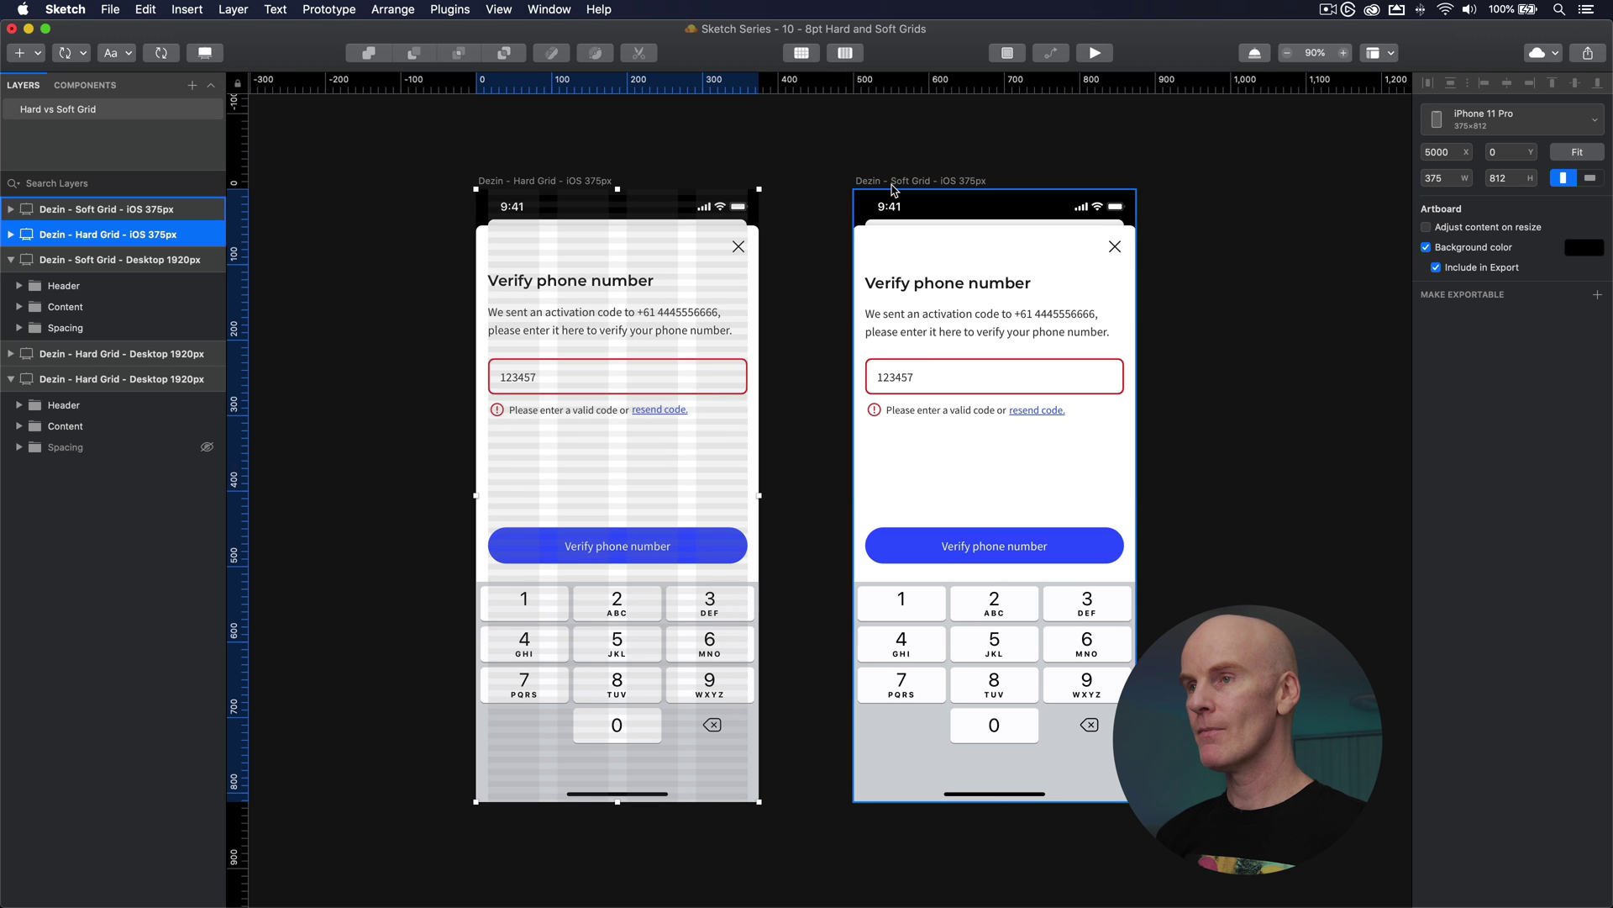
pyautogui.click(847, 53)
pyautogui.click(1257, 287)
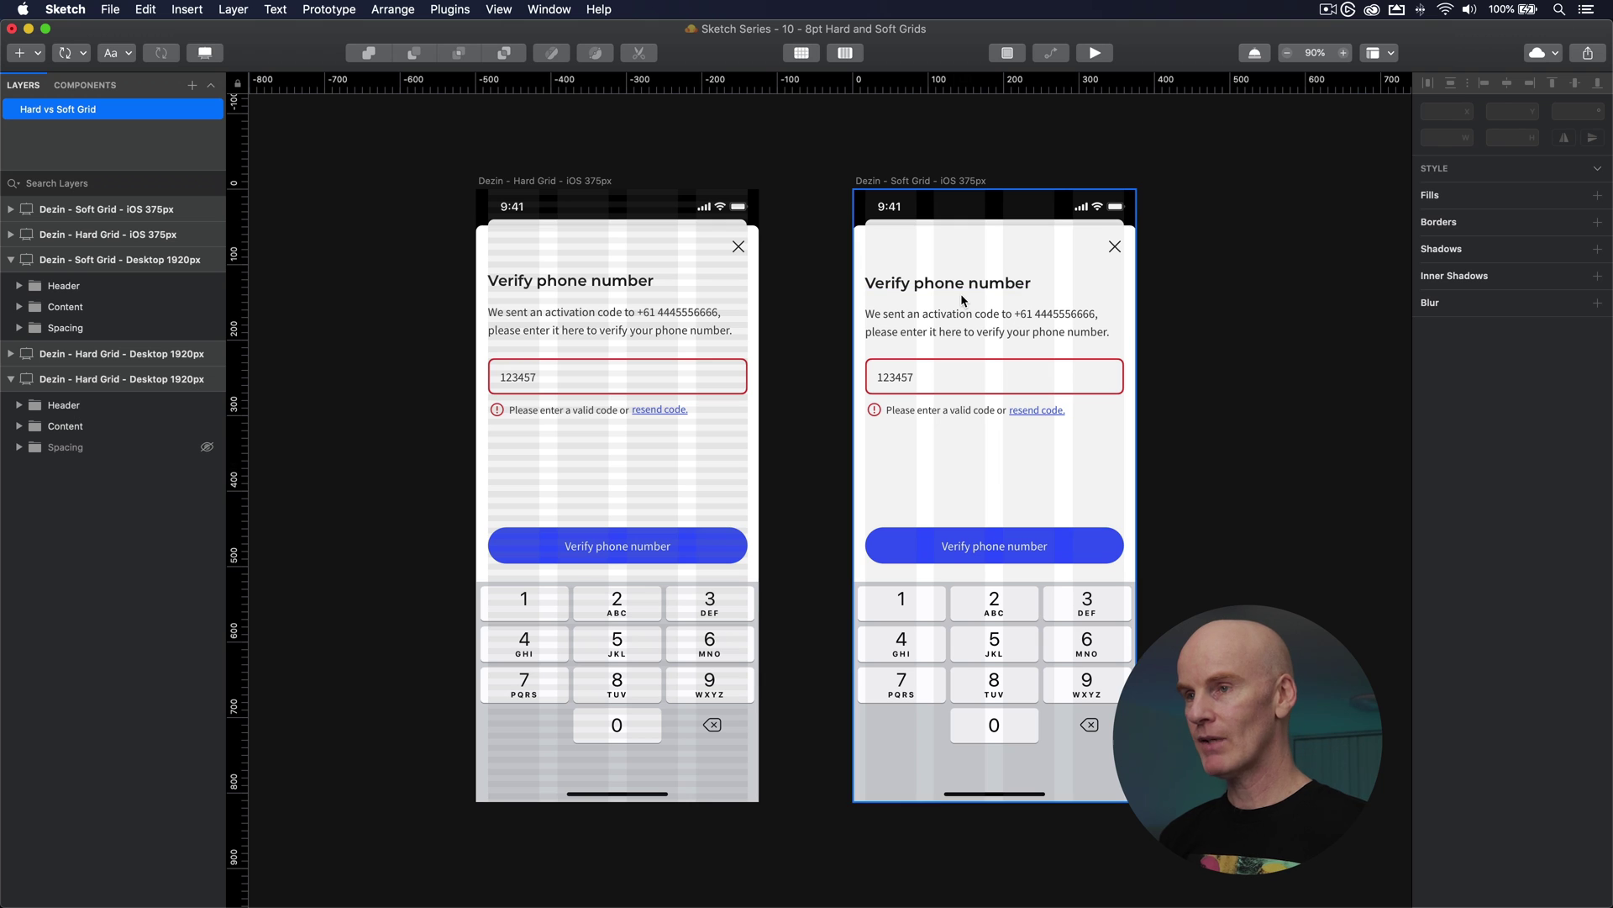
pyautogui.click(528, 185)
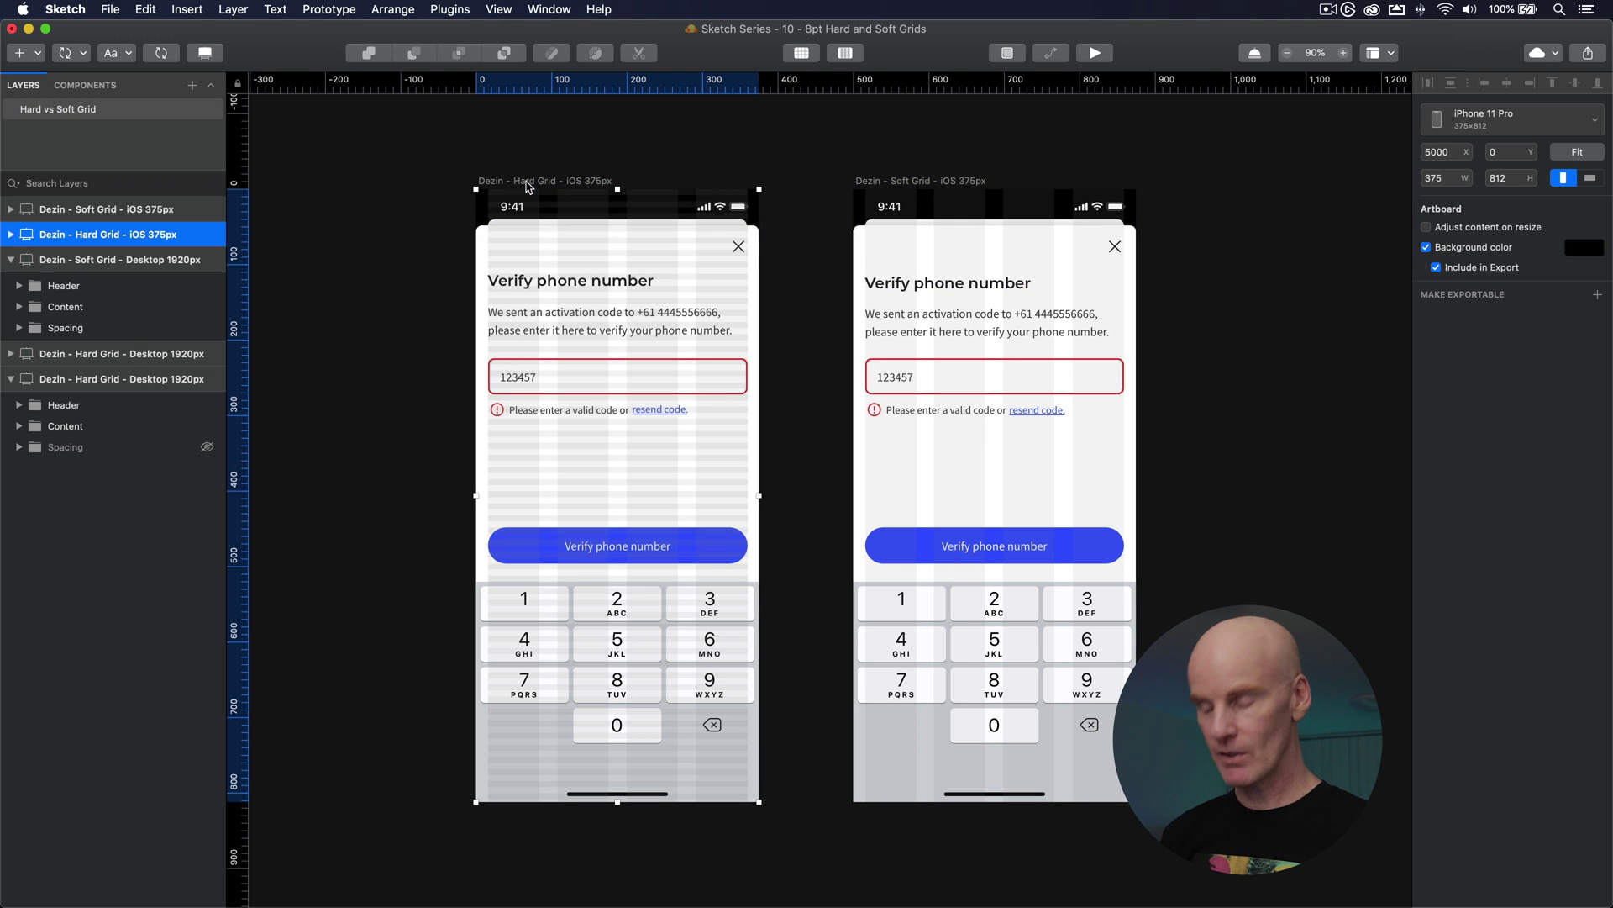
pyautogui.hotkey('ctrl', 'g')
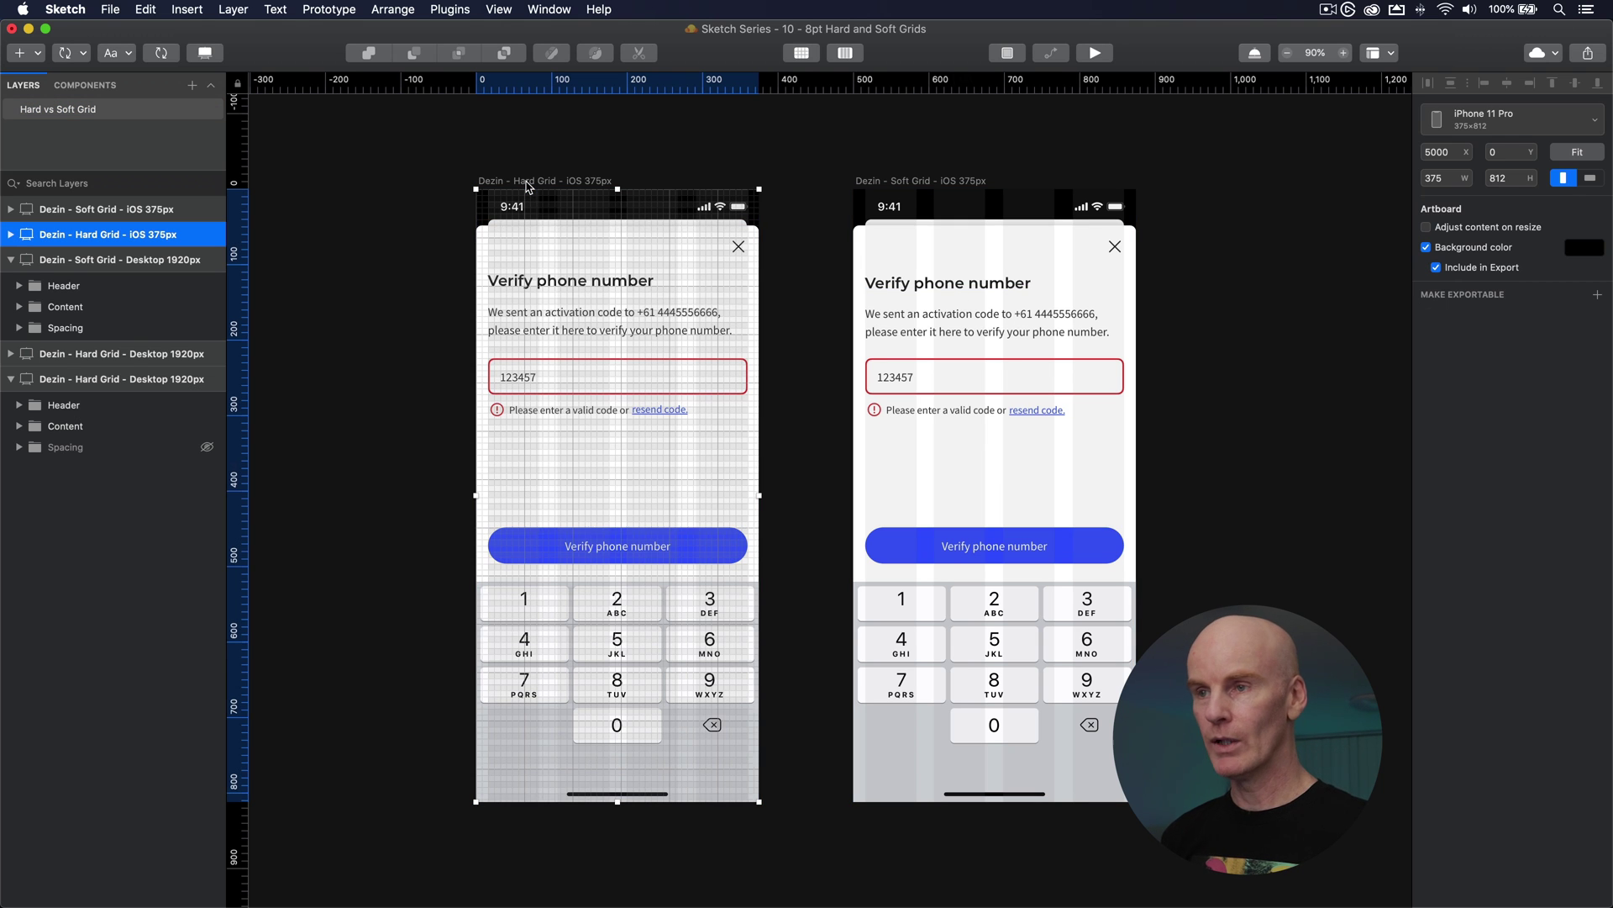
pyautogui.click(830, 278)
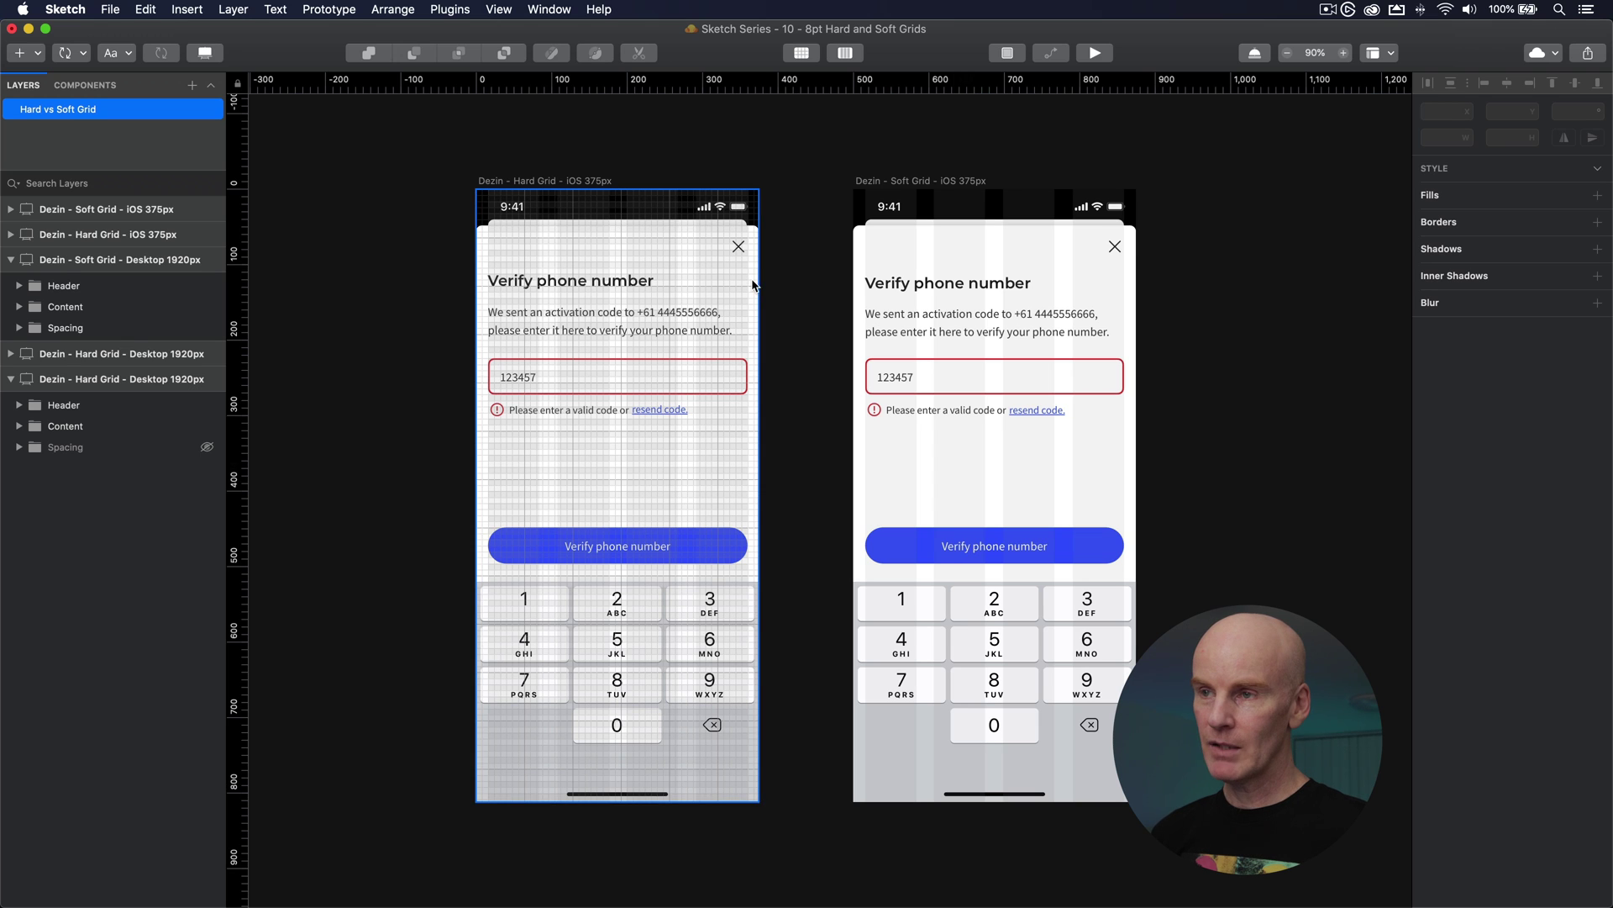
pyautogui.click(483, 290)
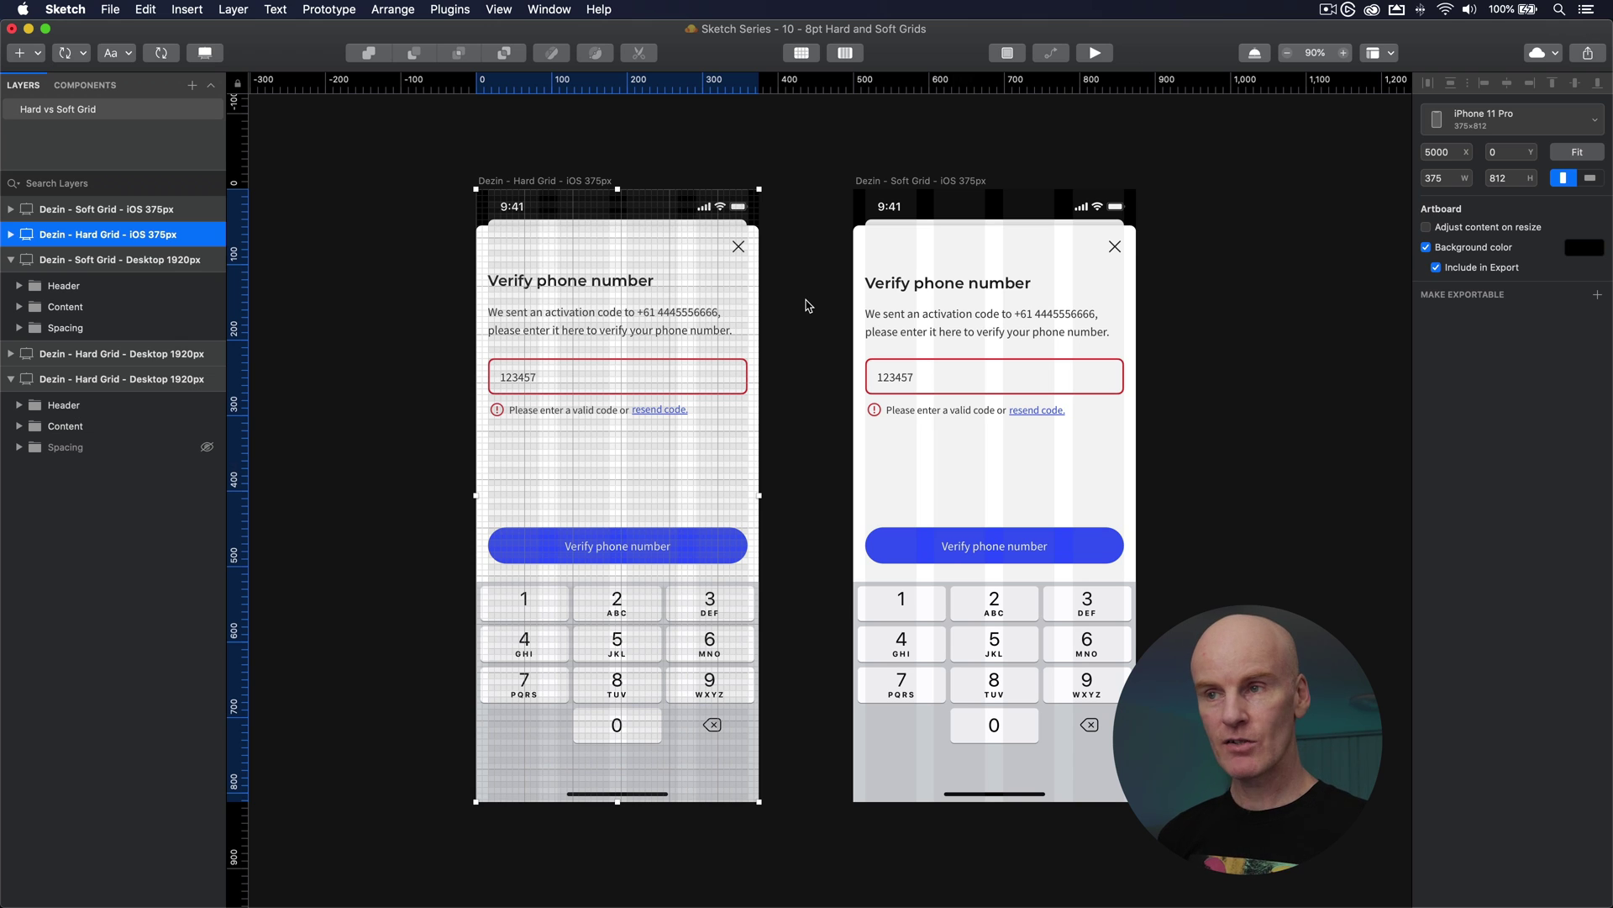
pyautogui.hotkey('ctrl', 'g')
pyautogui.click(830, 226)
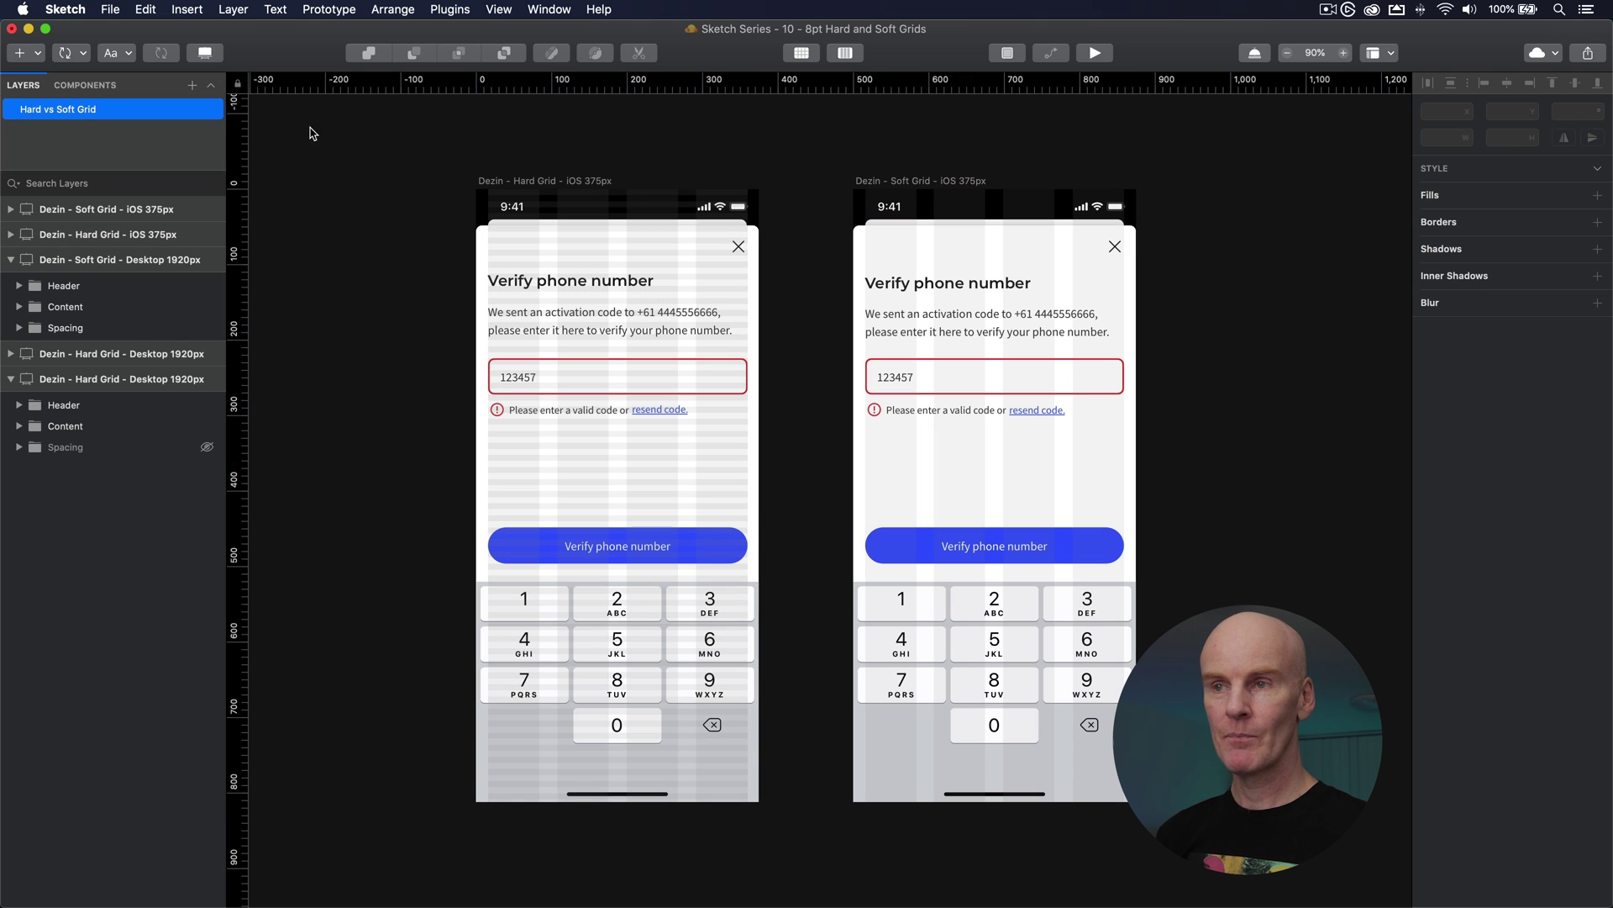
# Unhide the spacer overlays on the Soft Grid iOS modal.
pyautogui.keyDown('super'); pyautogui.click(617, 545); pyautogui.keyUp('super')
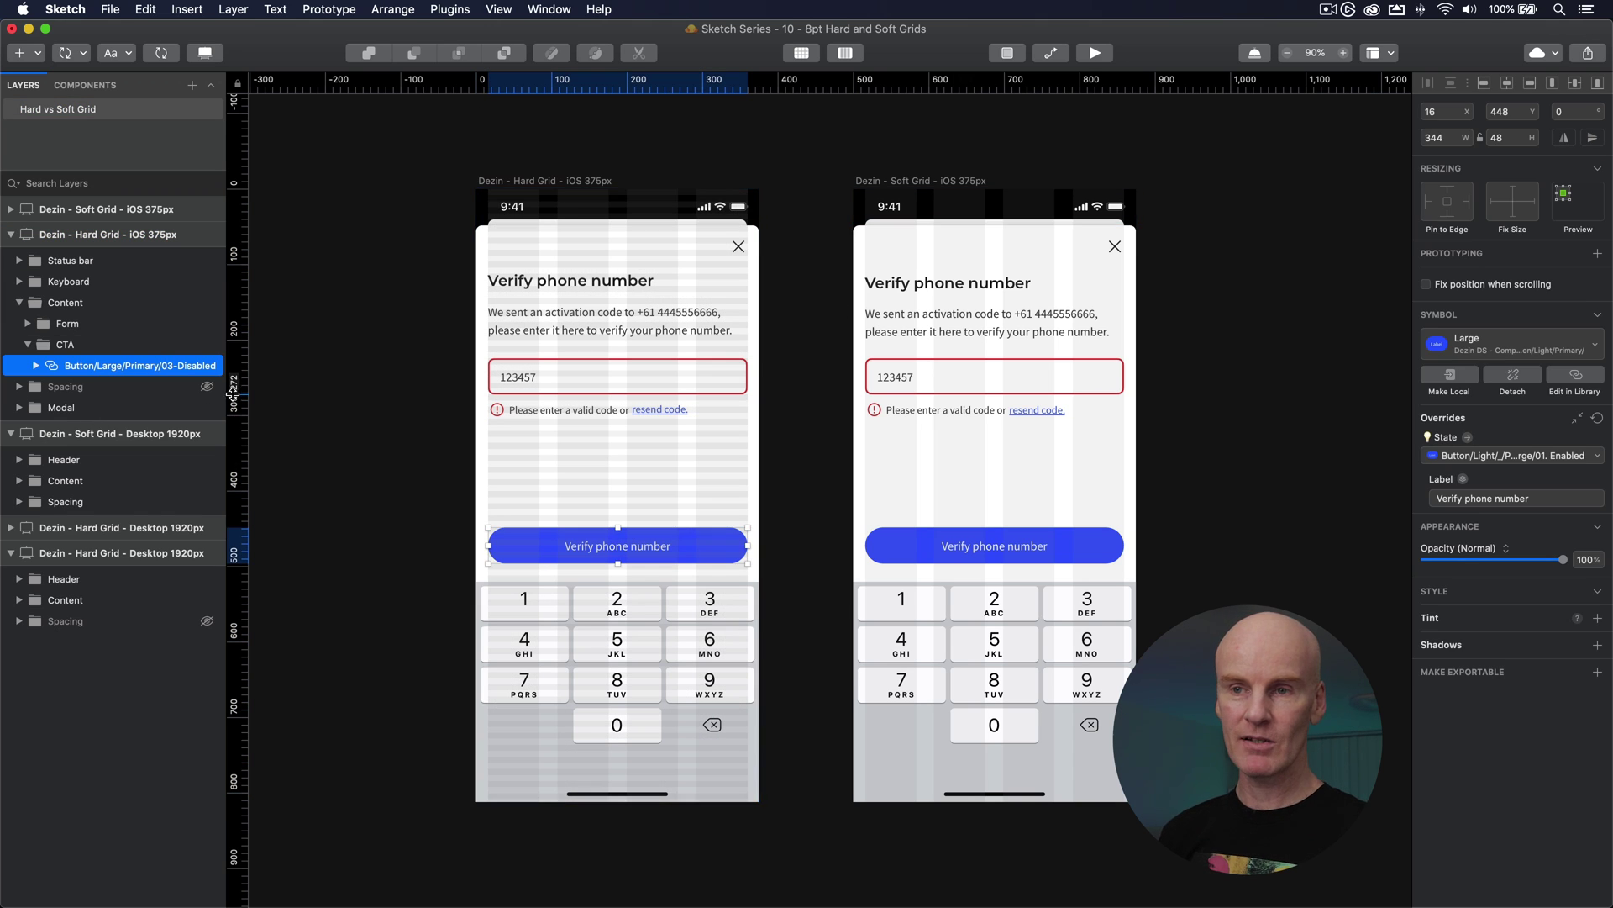
pyautogui.keyDown('super'); pyautogui.click(1101, 503); pyautogui.keyUp('super')
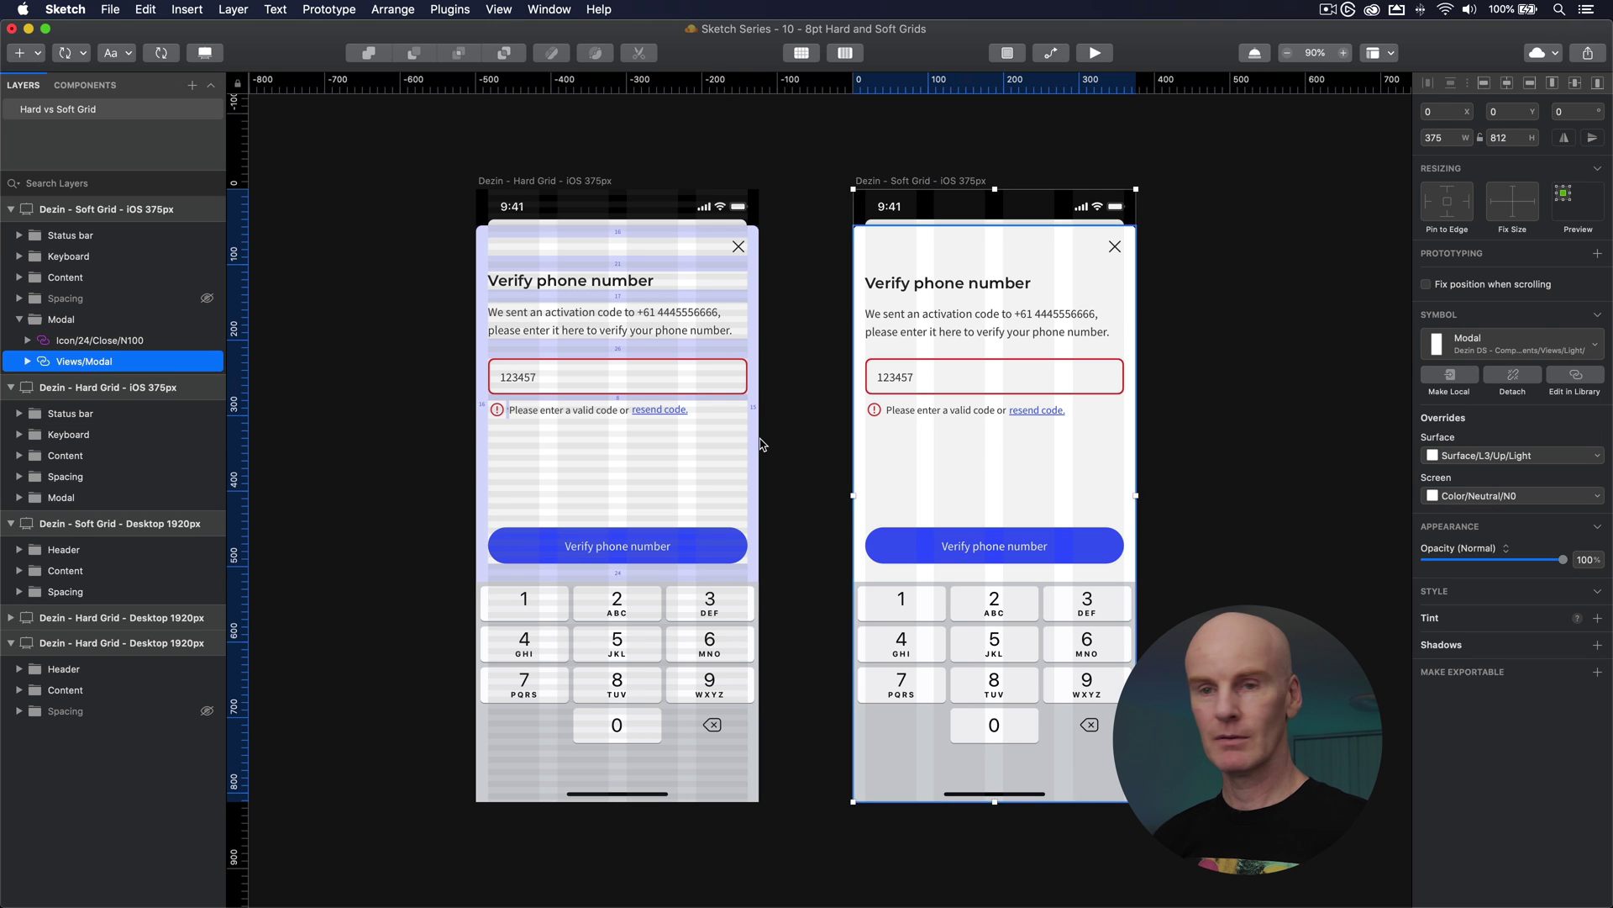
pyautogui.click(207, 297)
# Hide the column layout grids on both the Hard Grid and Soft Grid iOS artboards.
pyautogui.click(388, 284)
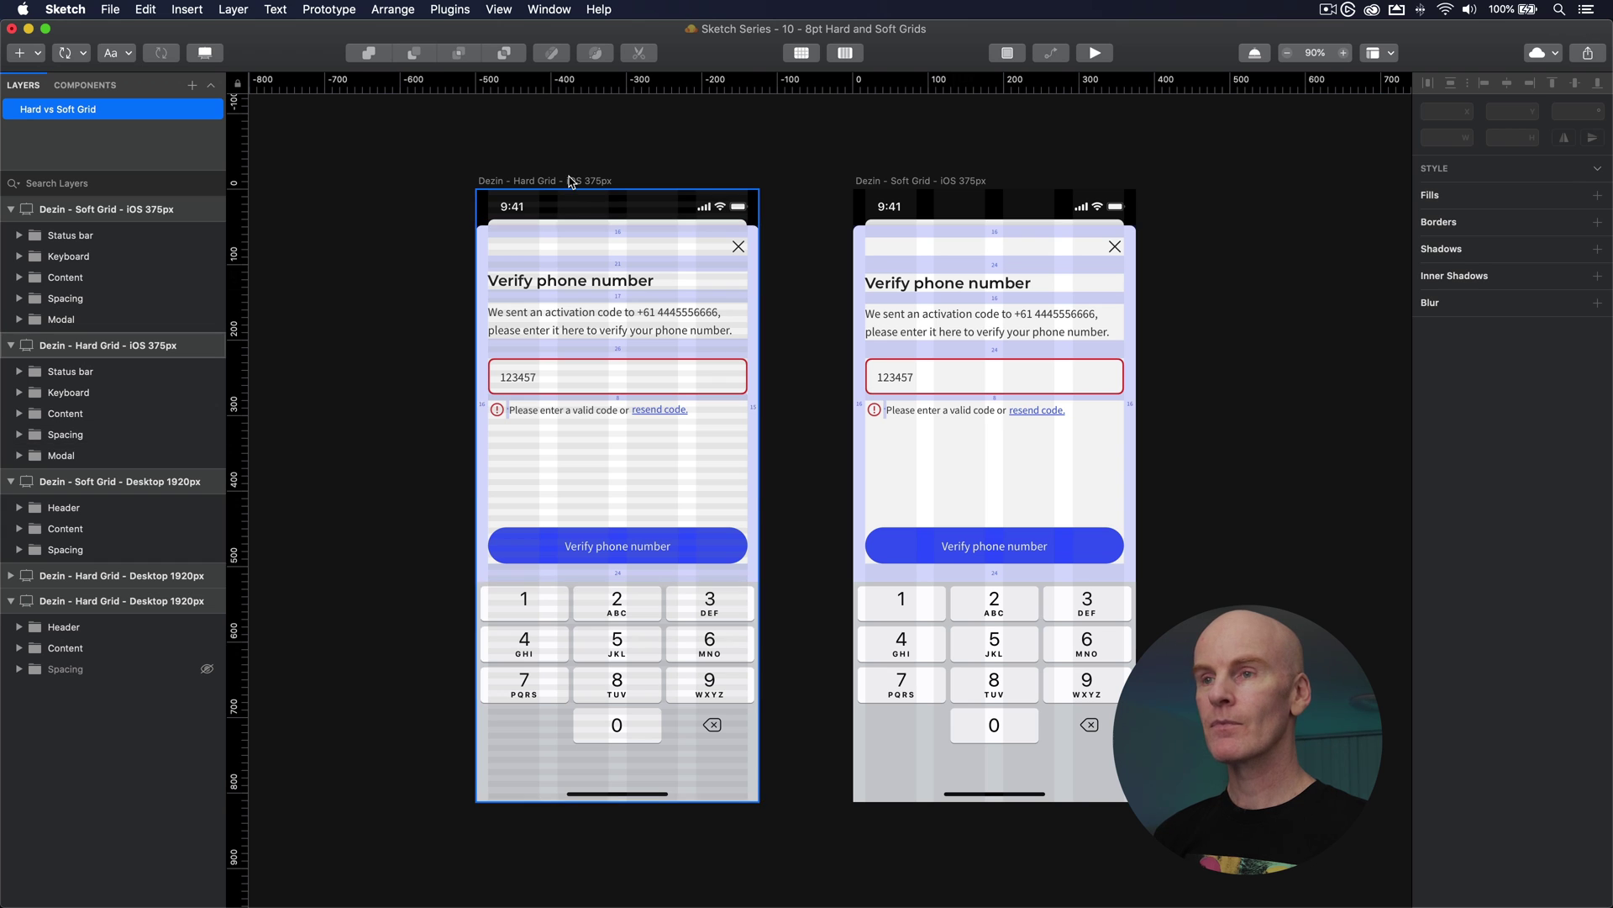
pyautogui.click(574, 181)
pyautogui.click(843, 56)
pyautogui.click(919, 180)
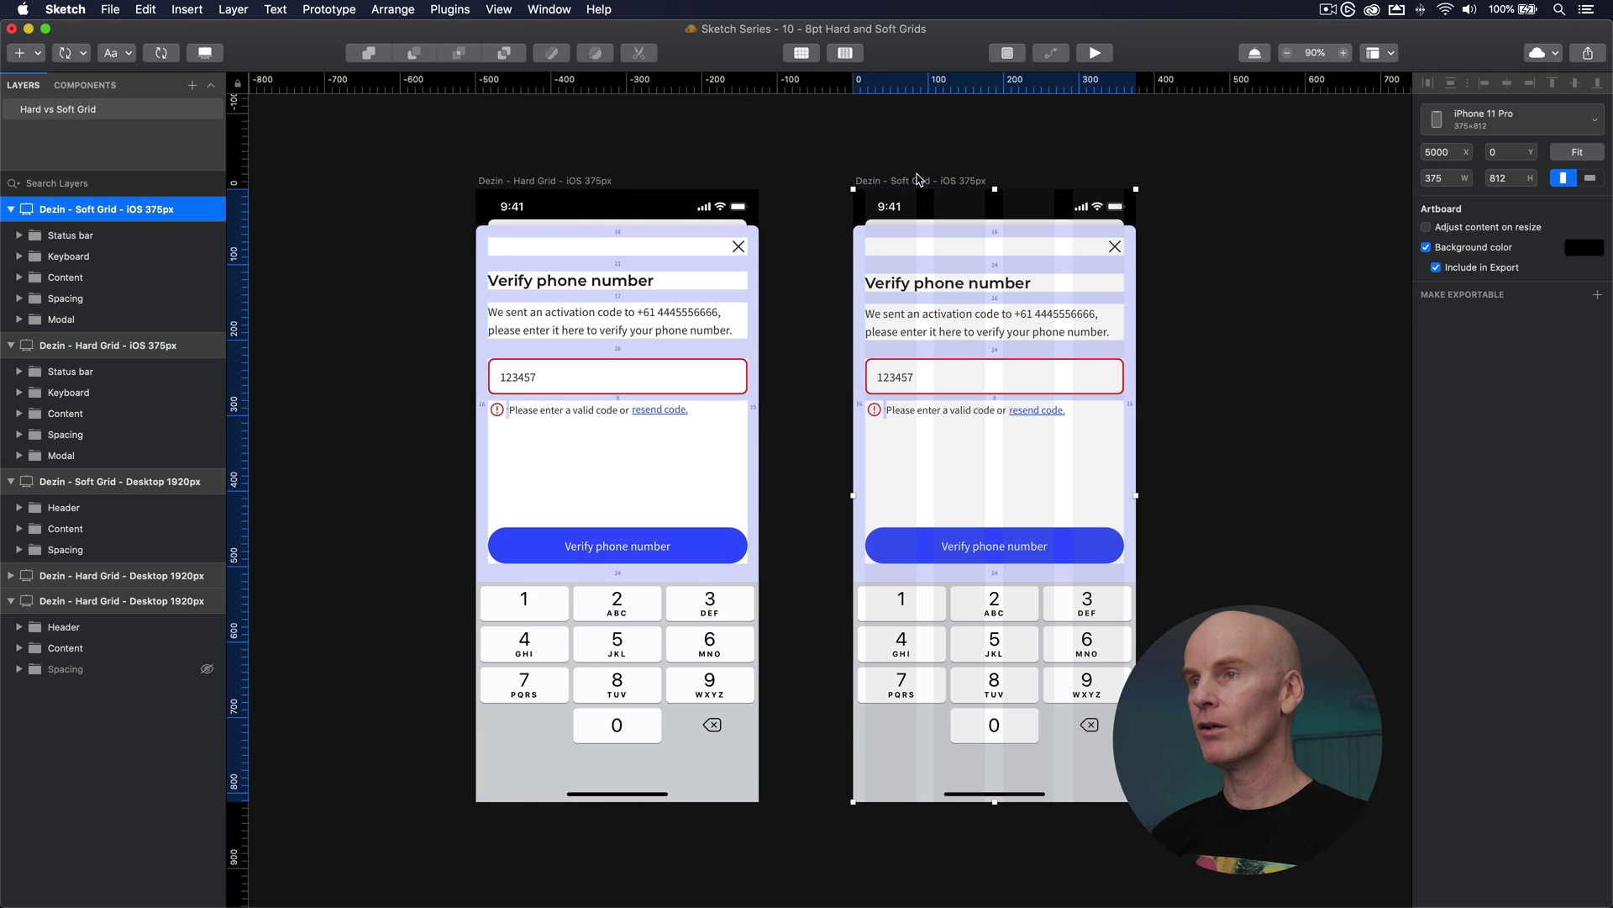
pyautogui.click(844, 52)
pyautogui.click(331, 221)
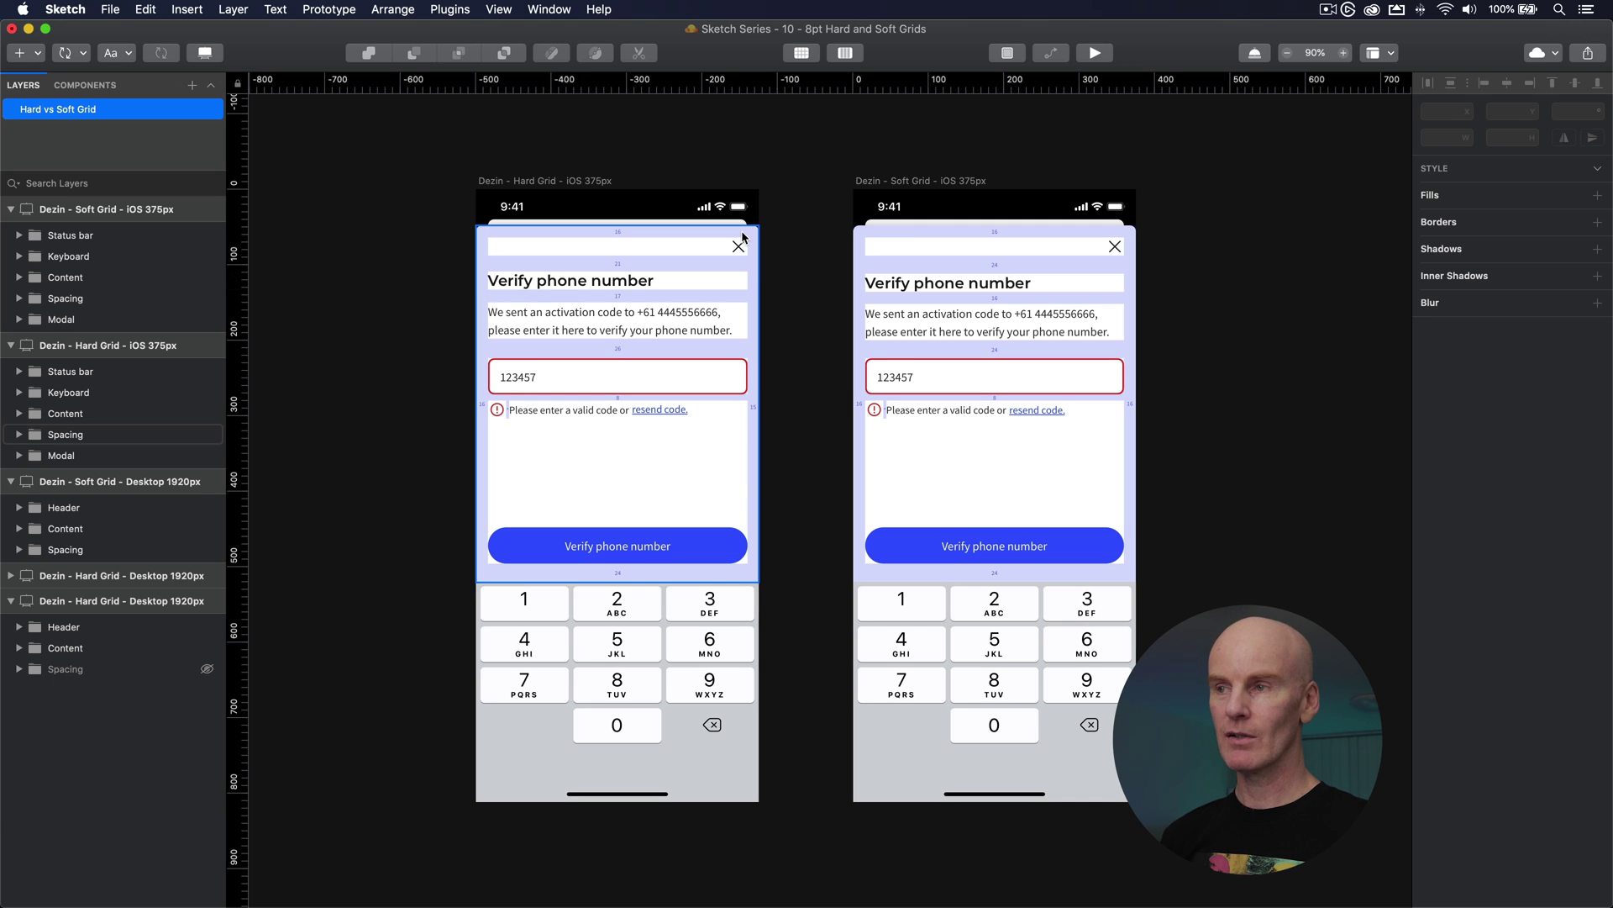
# Compare the Soft Grid's 16 px spacer with the Hard Grid's uneven 21, 17 and 26 px spacers.
pyautogui.click(896, 229)
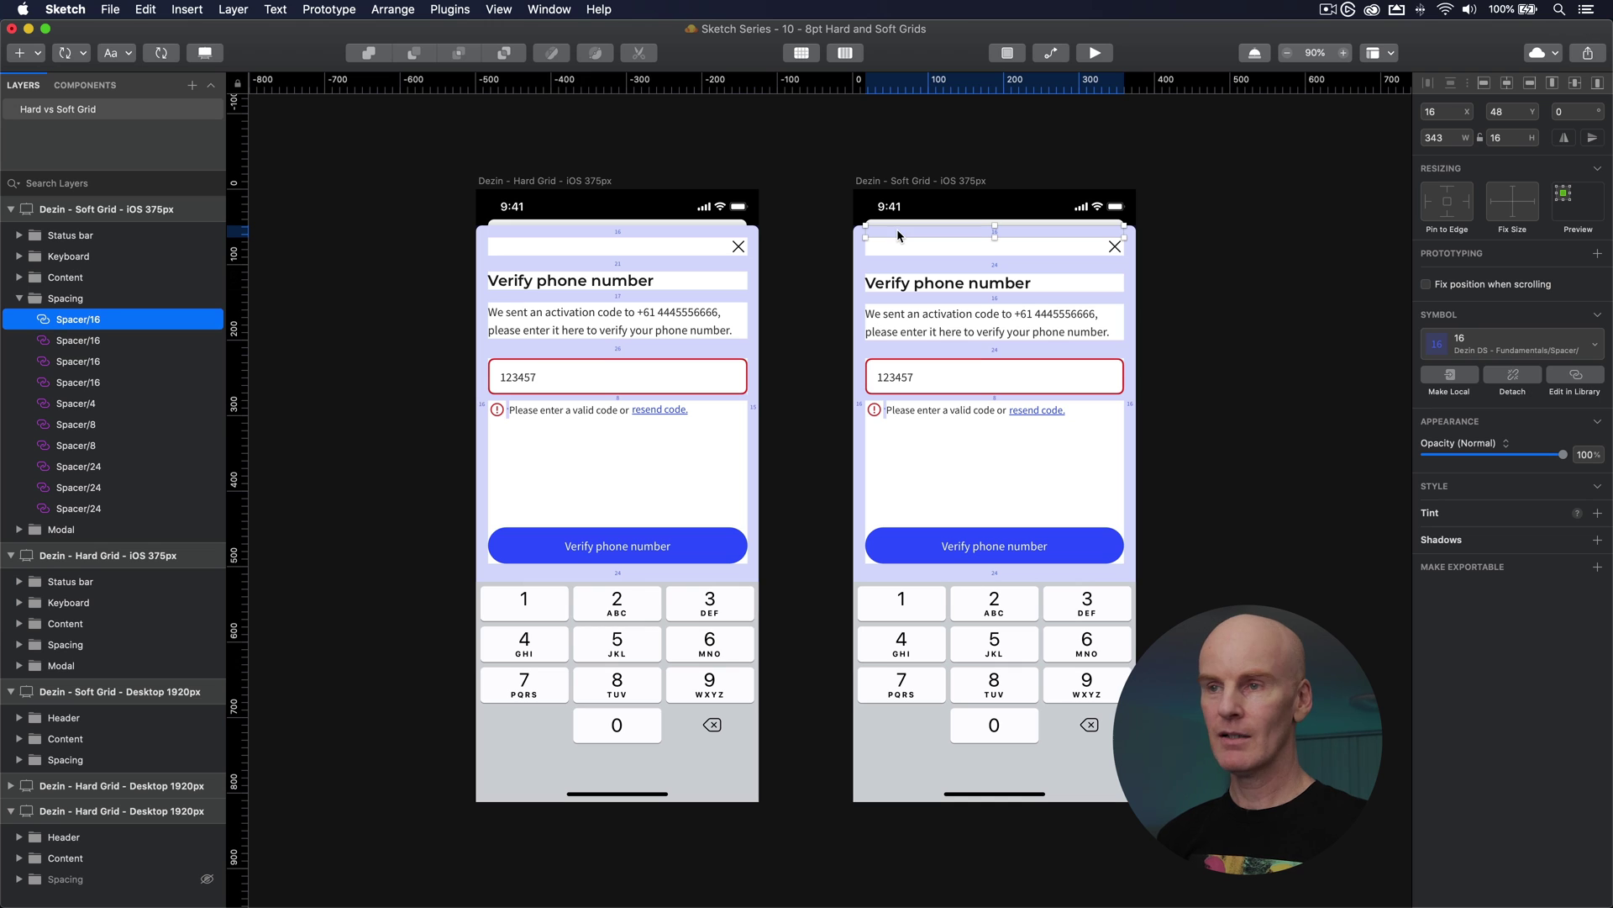
pyautogui.click(647, 259)
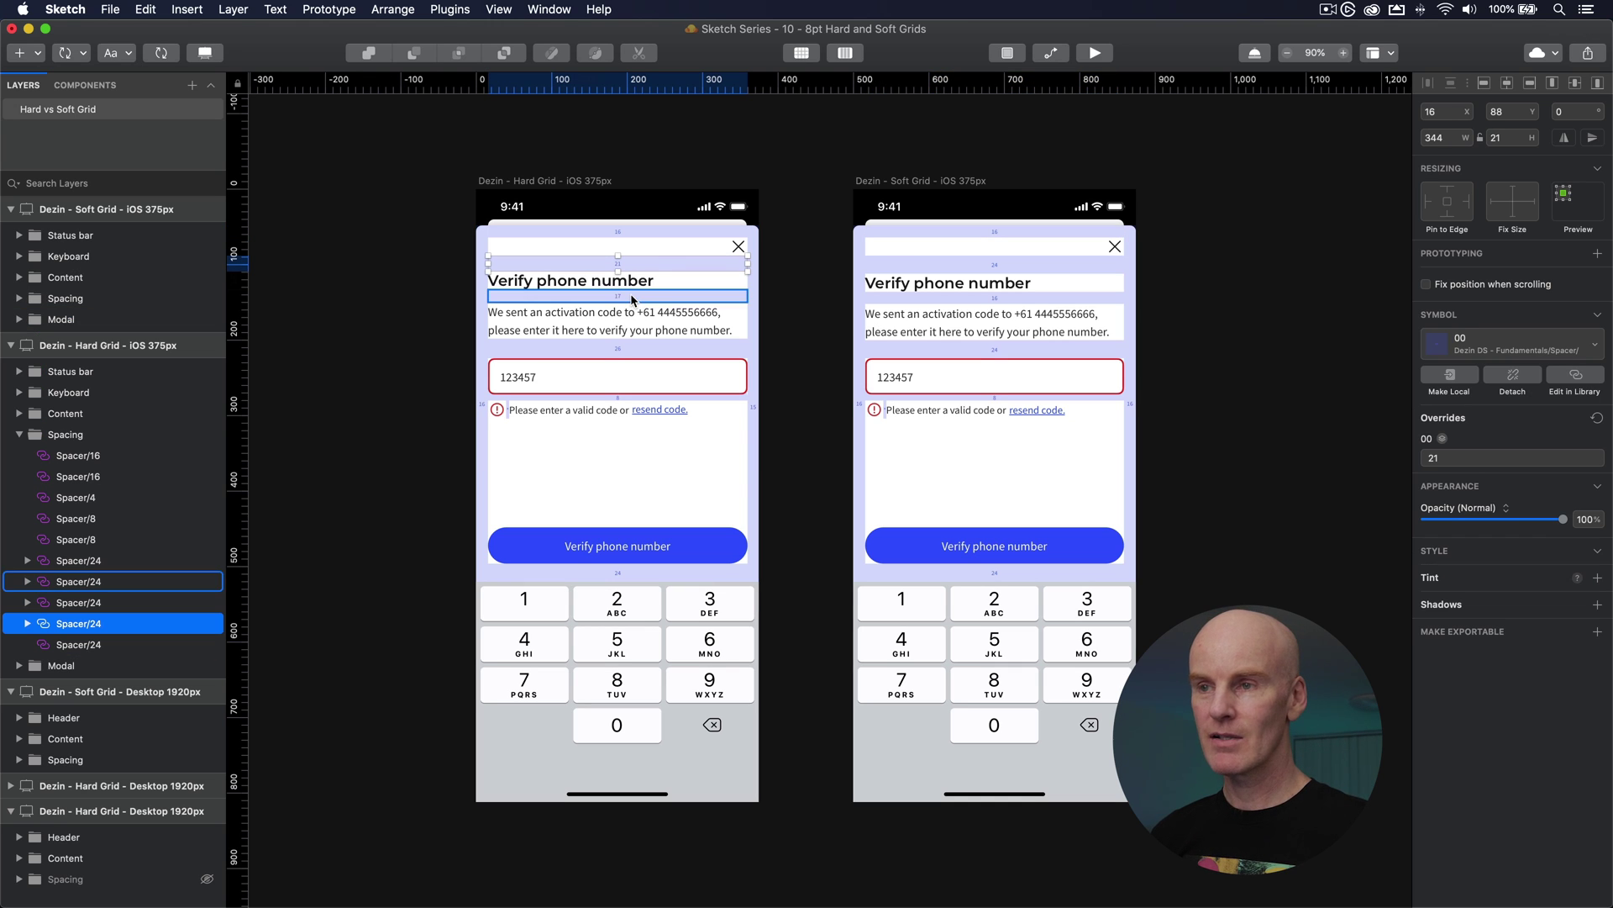
pyautogui.click(630, 295)
pyautogui.click(618, 348)
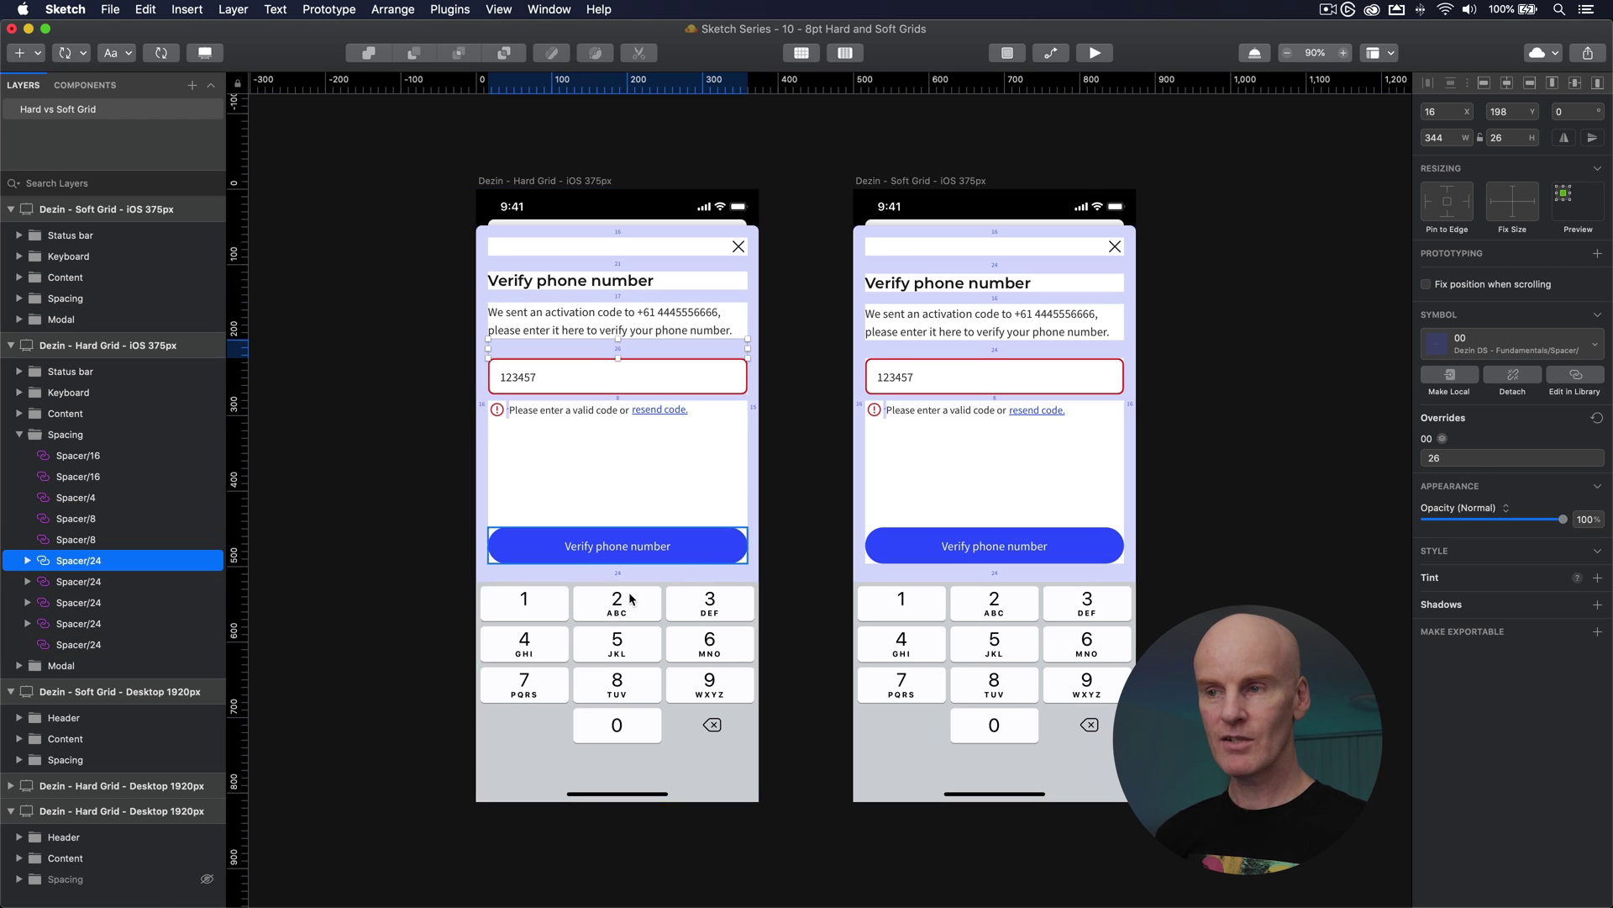
pyautogui.click(807, 386)
pyautogui.click(750, 419)
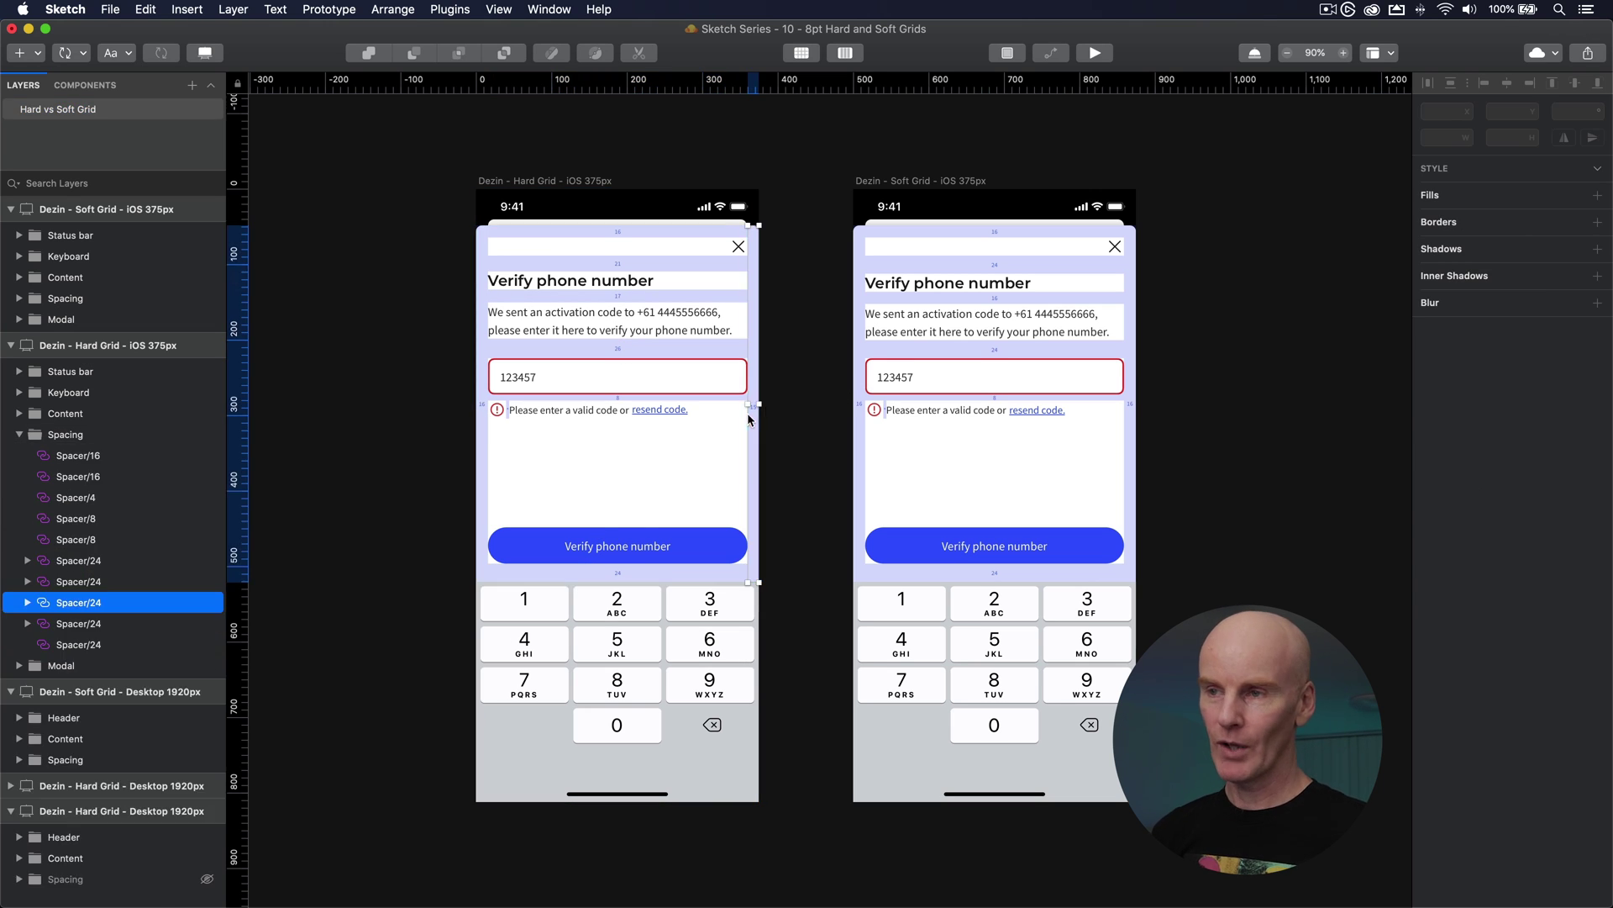
pyautogui.click(806, 345)
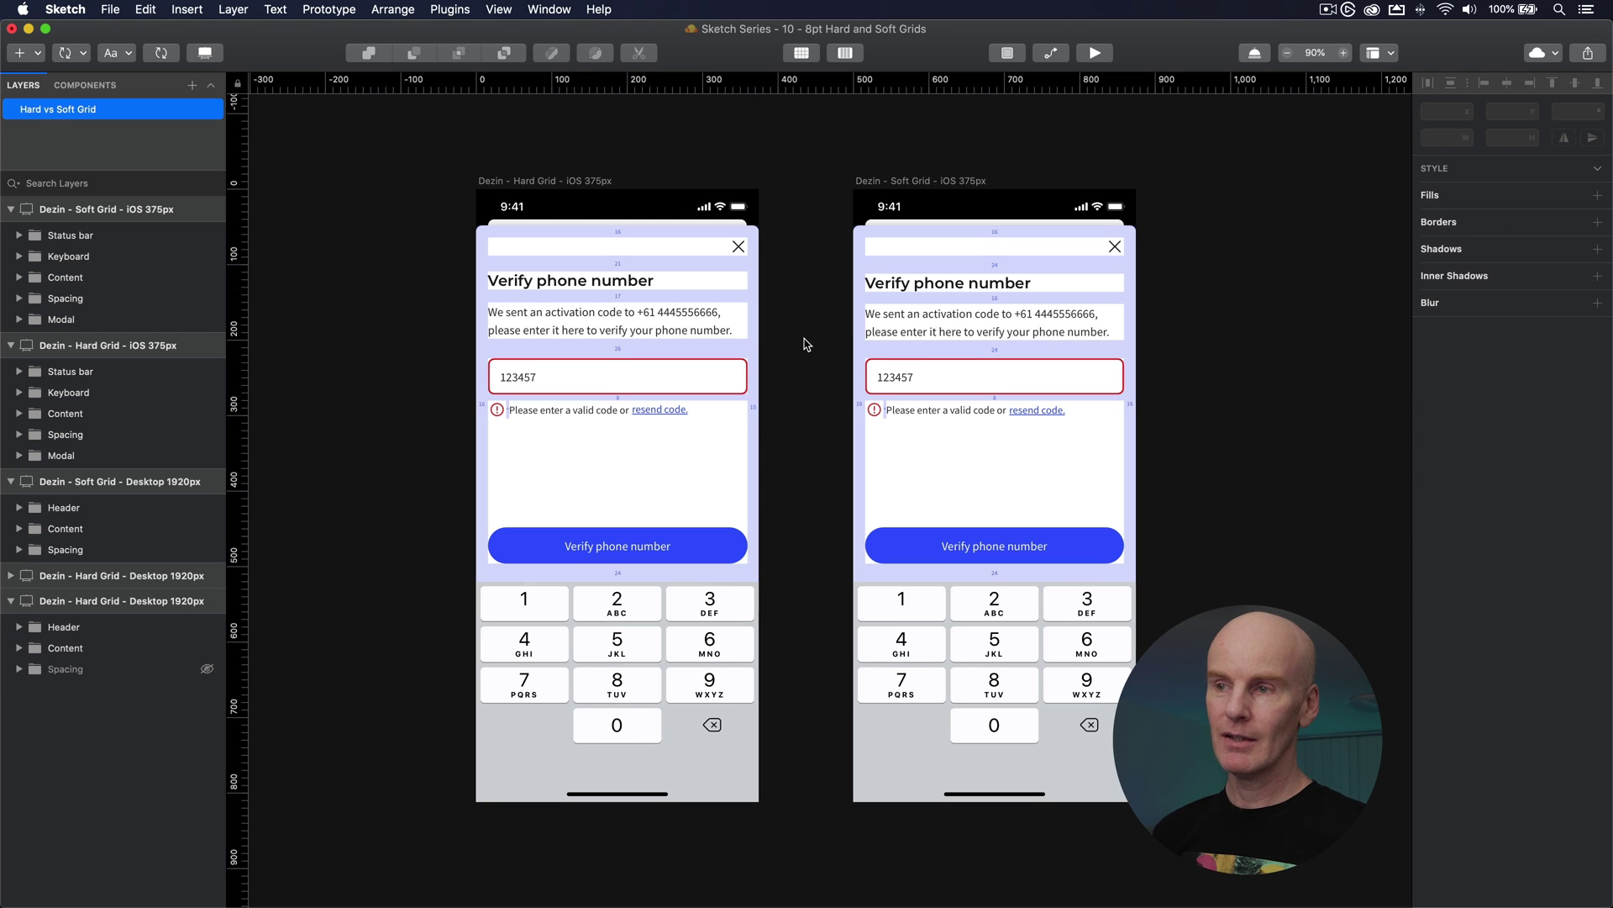
pyautogui.press('super+plus')
pyautogui.press('super+plus')
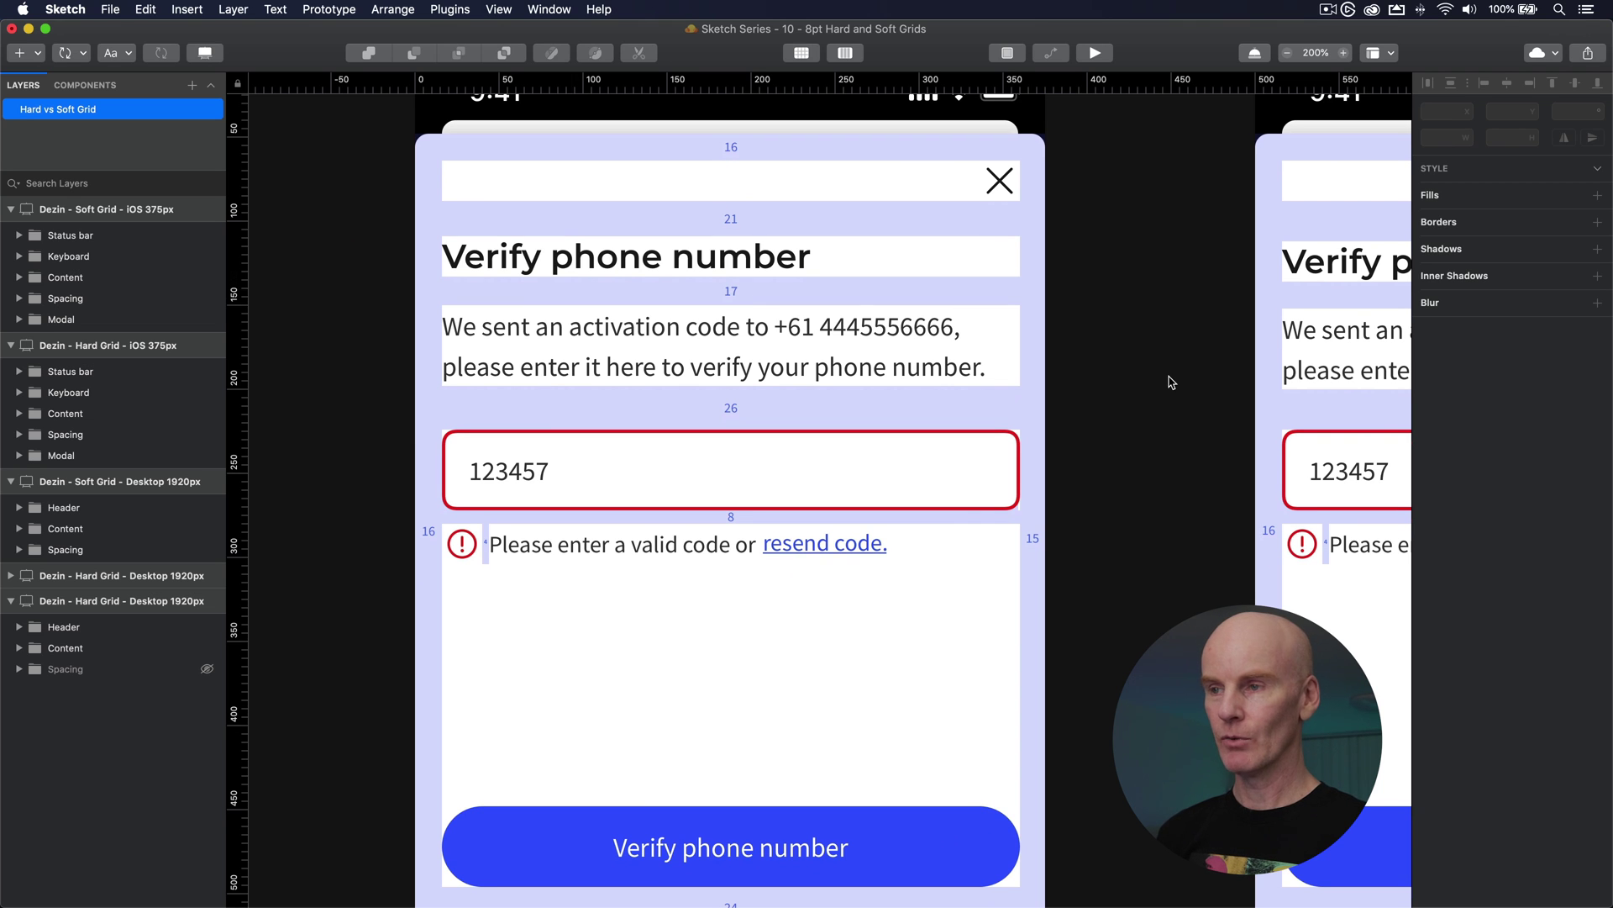
pyautogui.hotkey('ctrl', 'g')
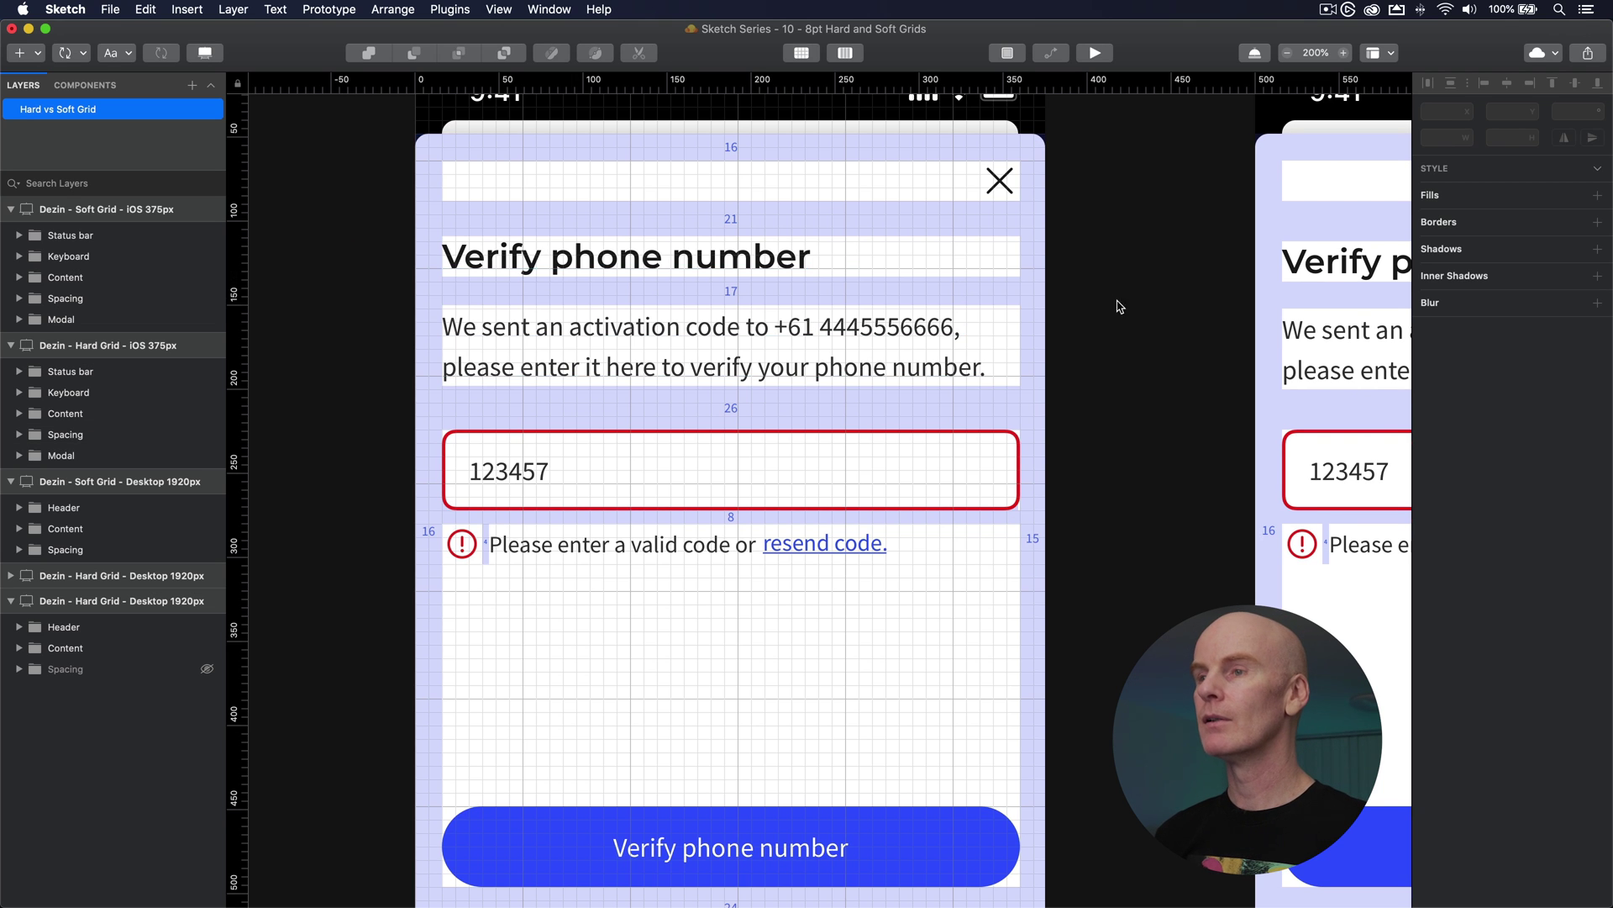
pyautogui.click(790, 256)
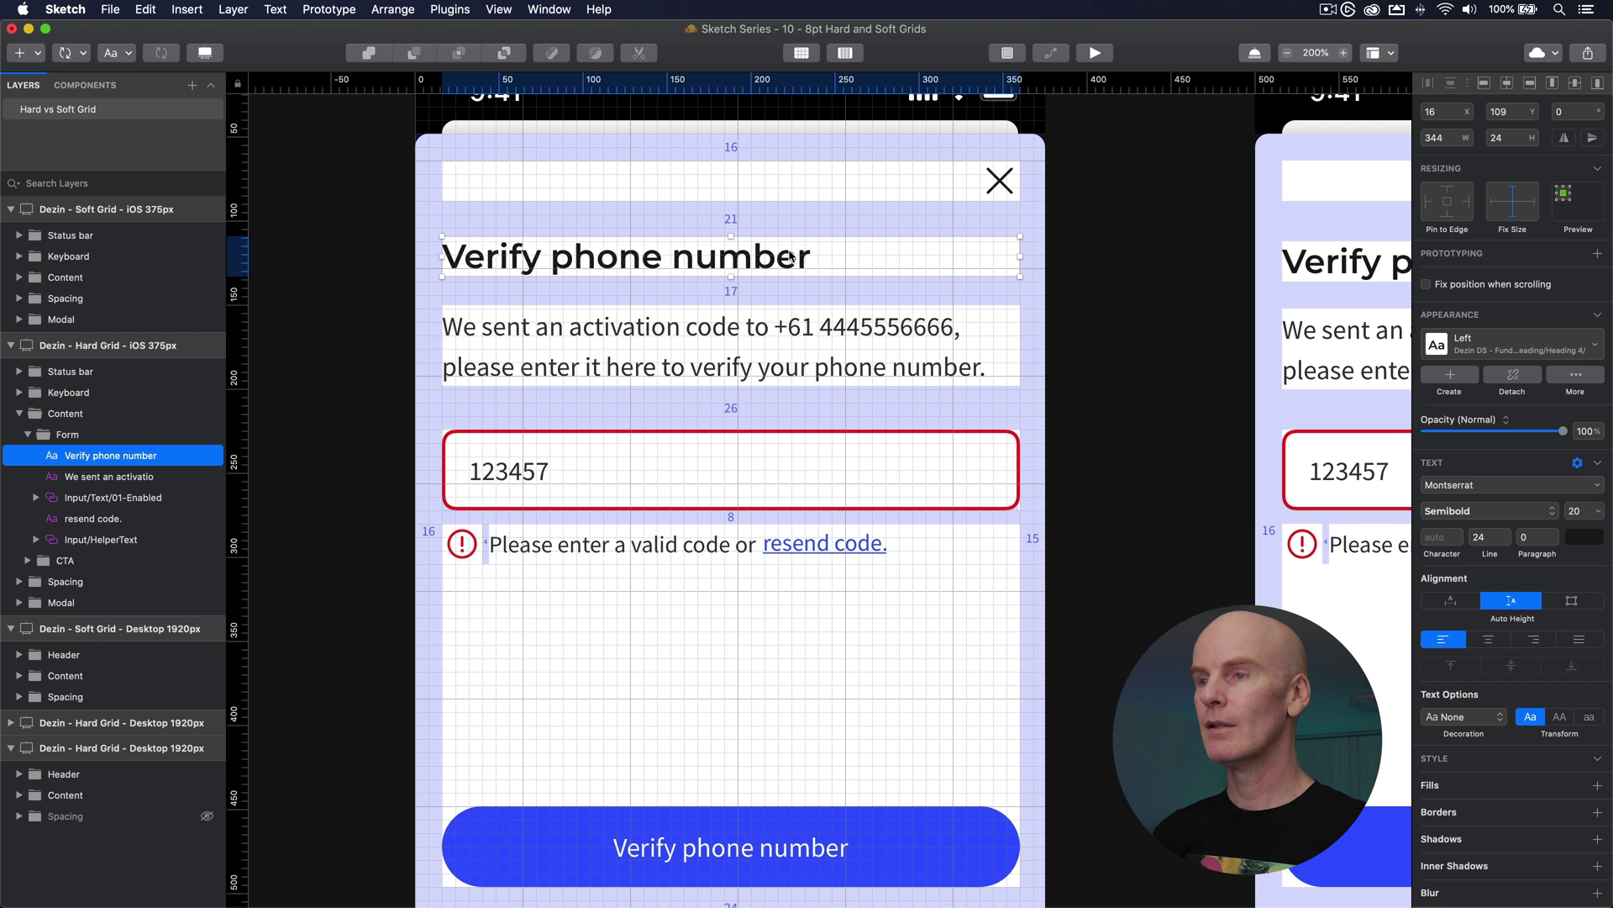
pyautogui.click(769, 328)
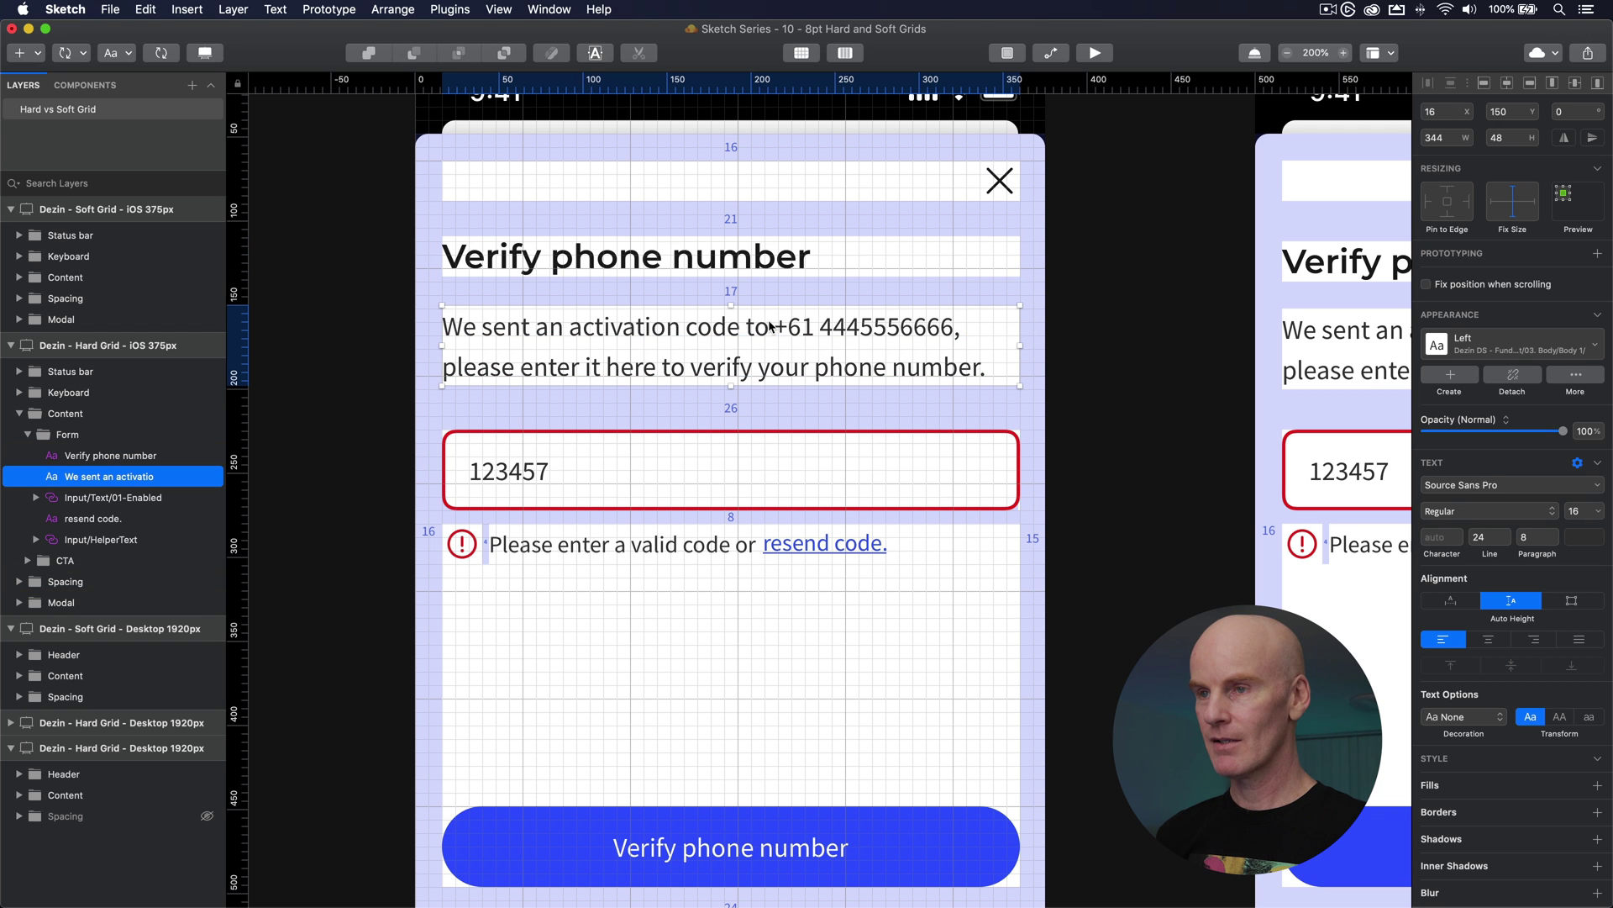
pyautogui.click(666, 453)
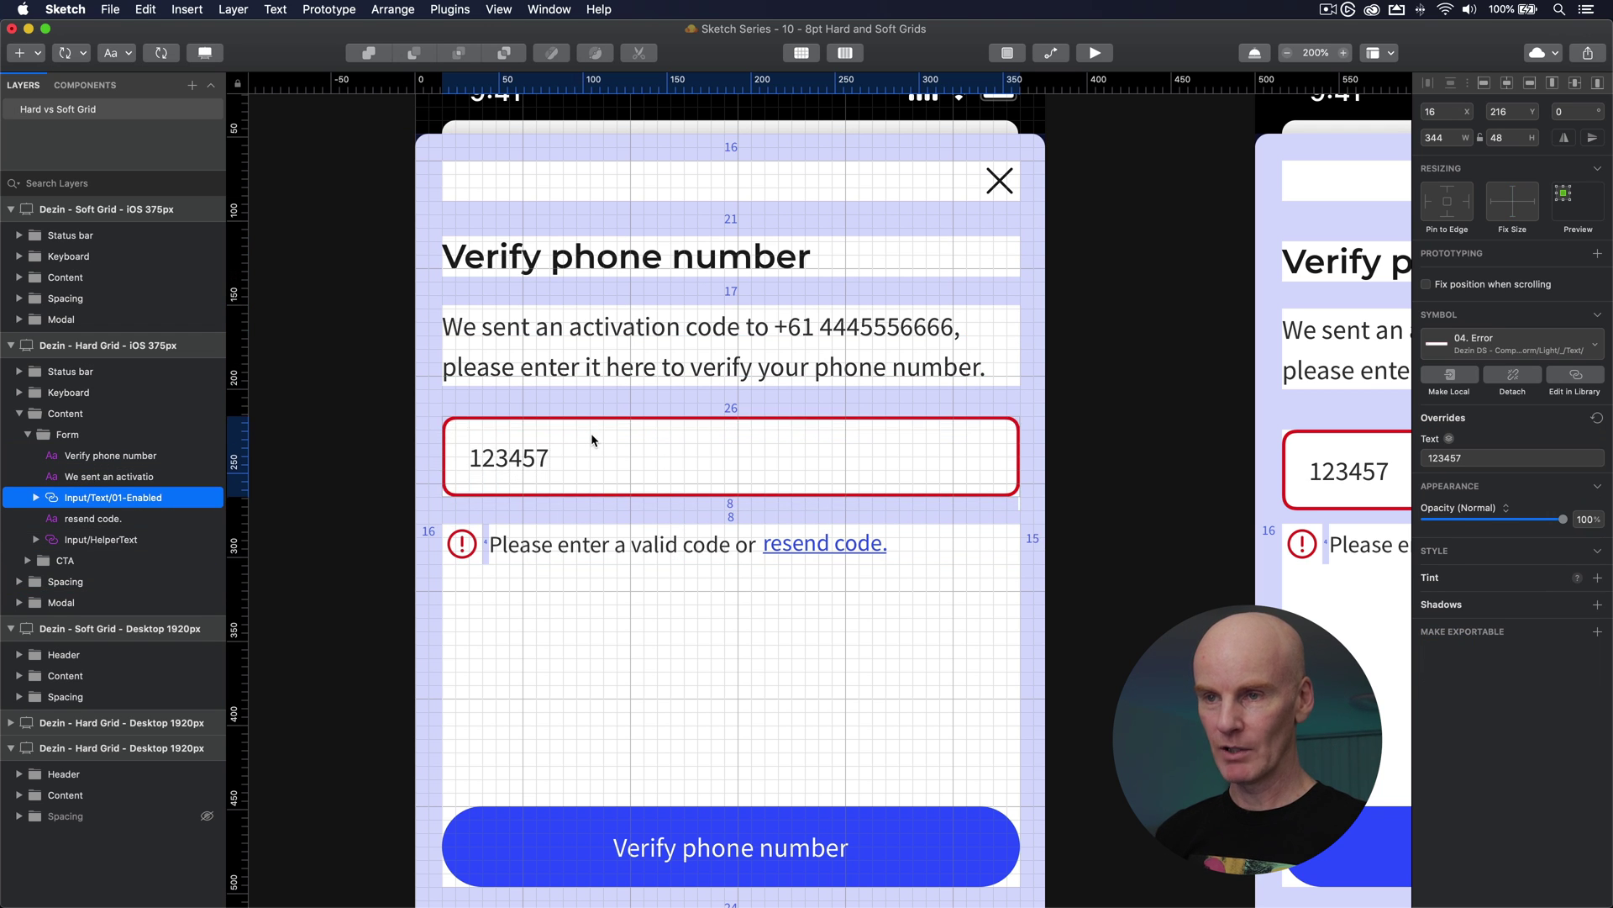
pyautogui.click(1181, 479)
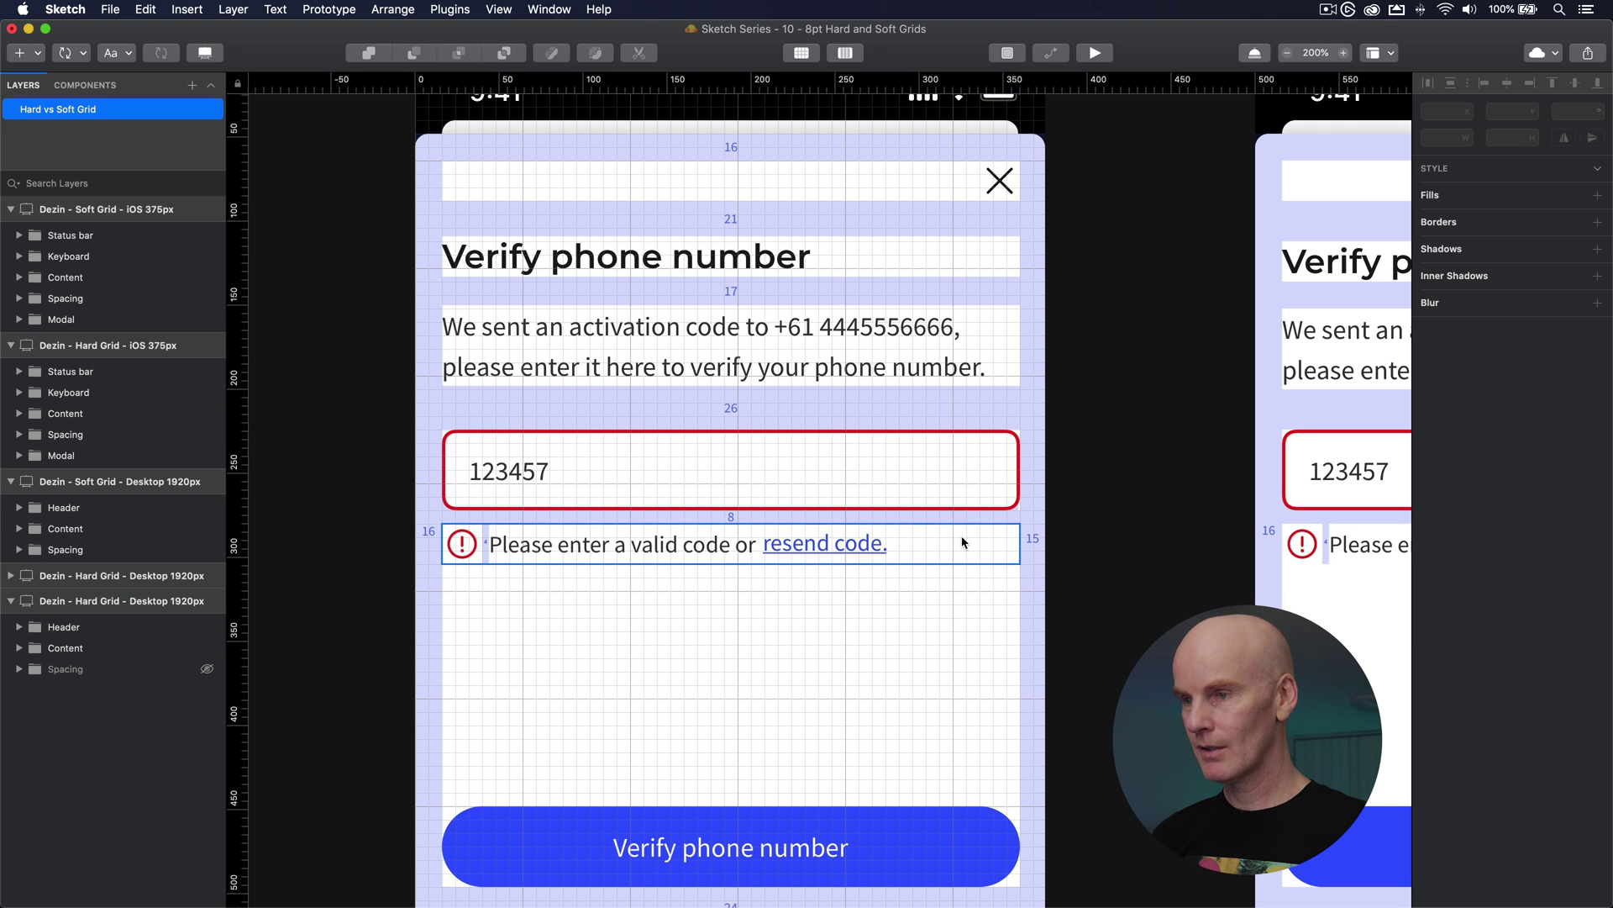
pyautogui.click(1034, 496)
pyautogui.click(1025, 497)
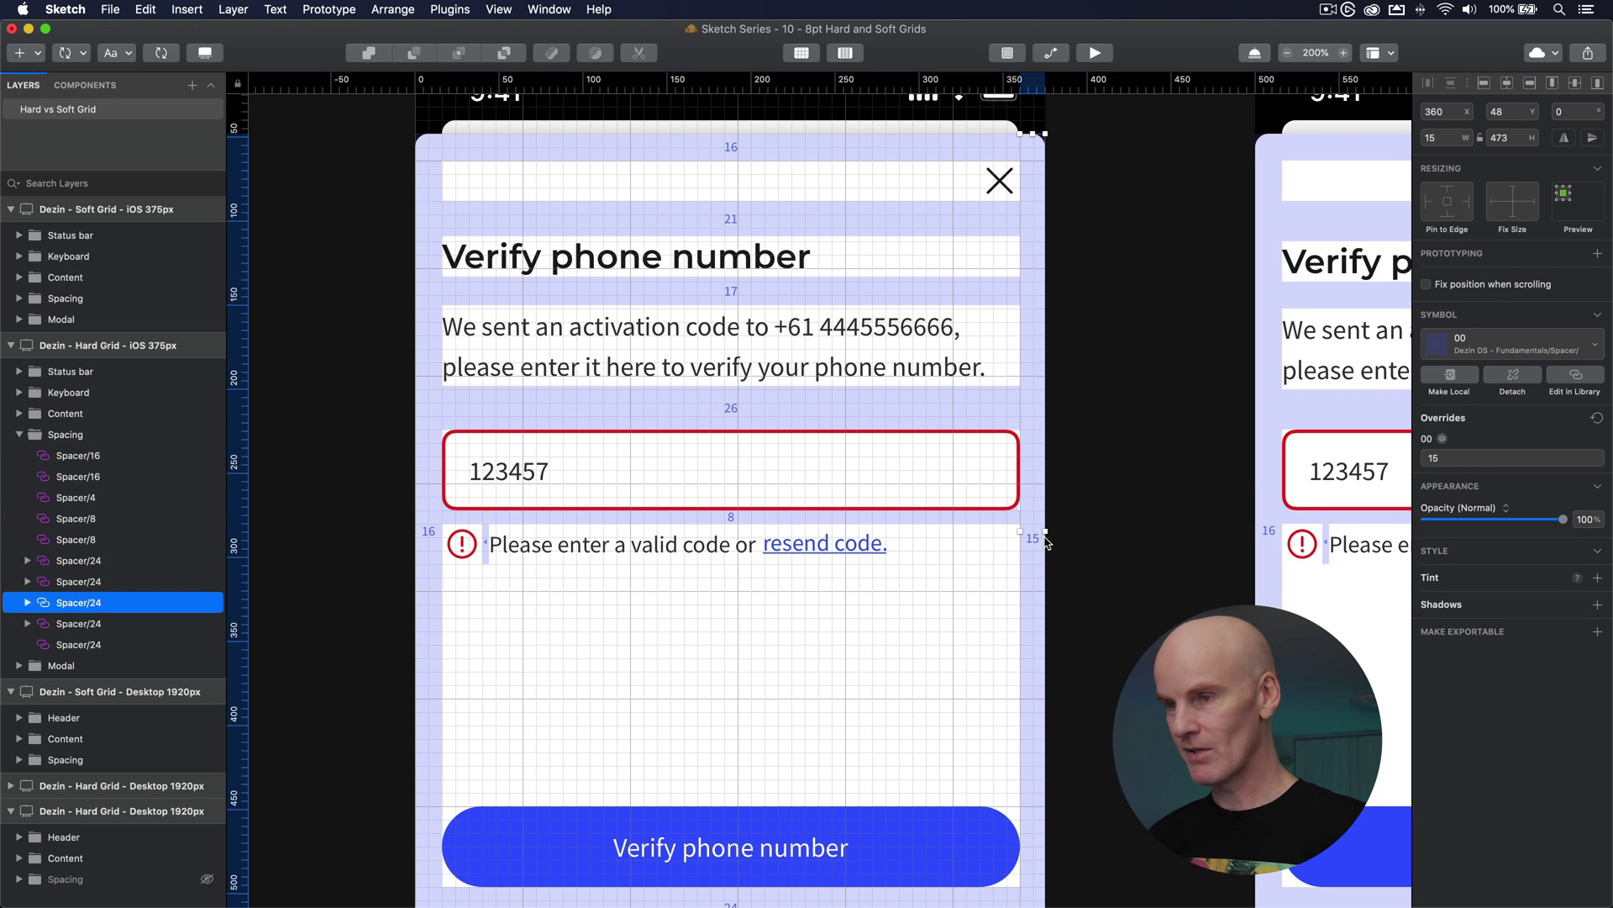
pyautogui.click(613, 519)
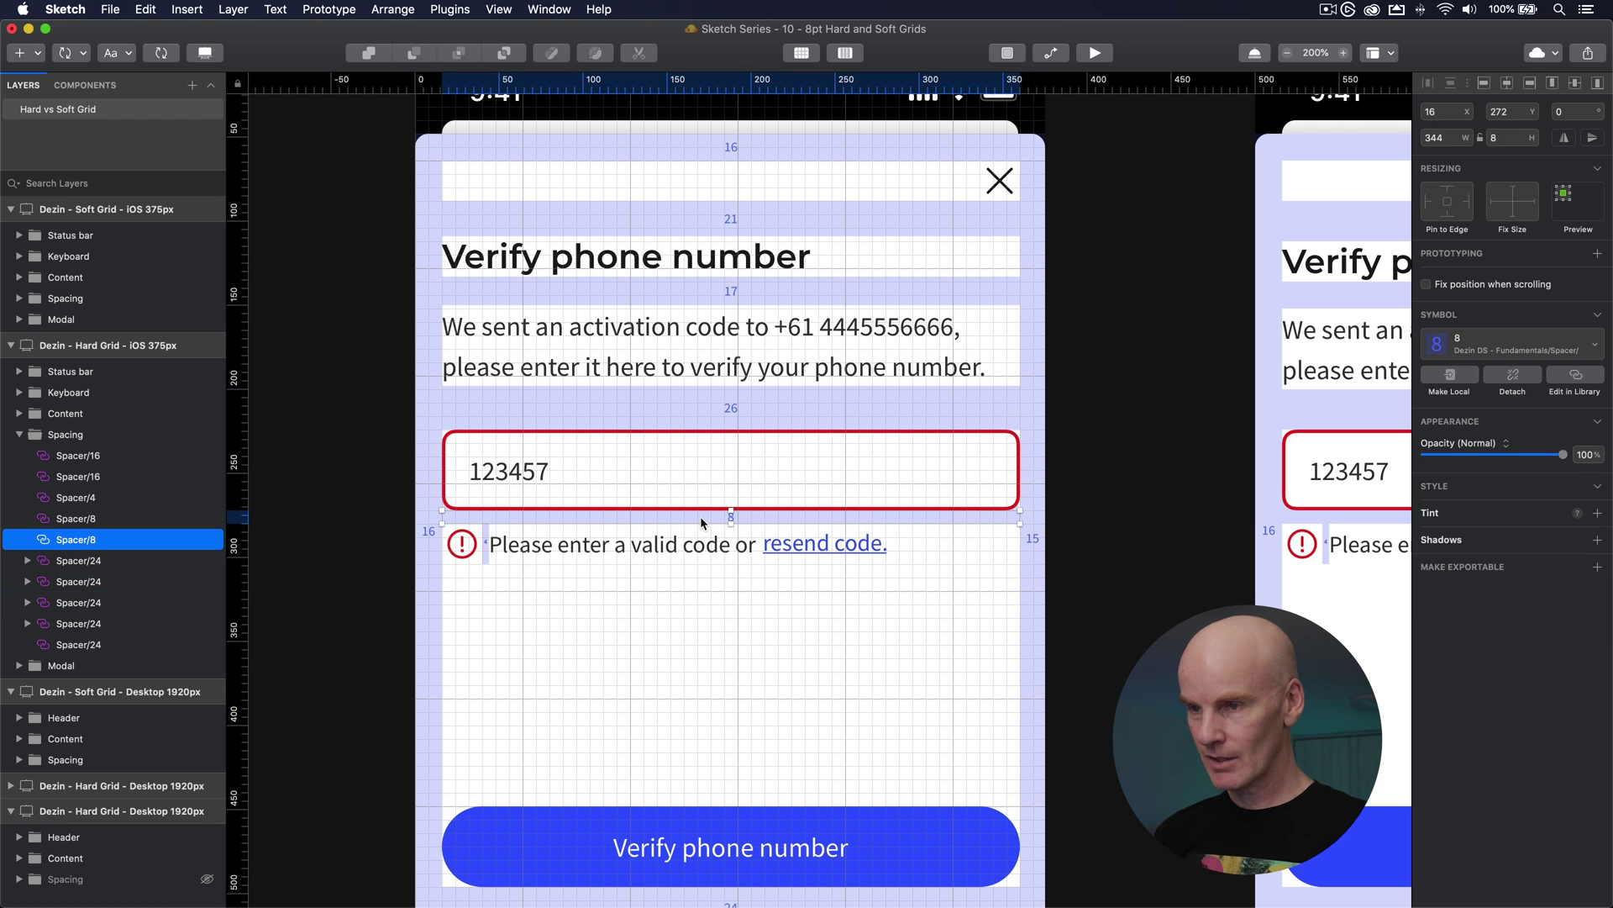
pyautogui.click(487, 555)
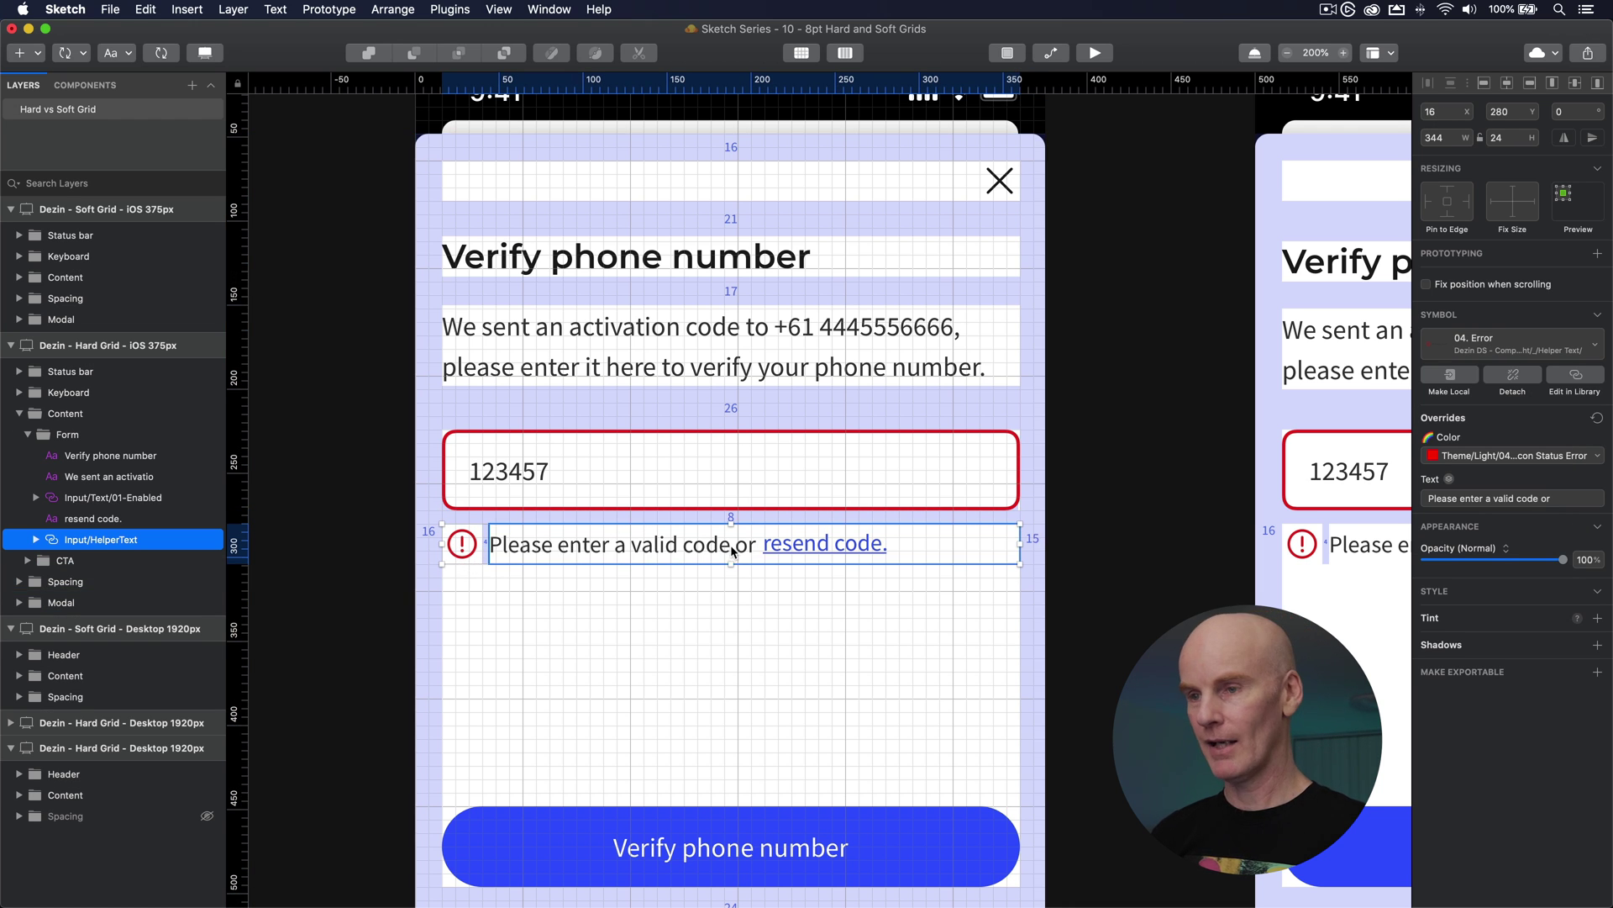
pyautogui.press('super+0')
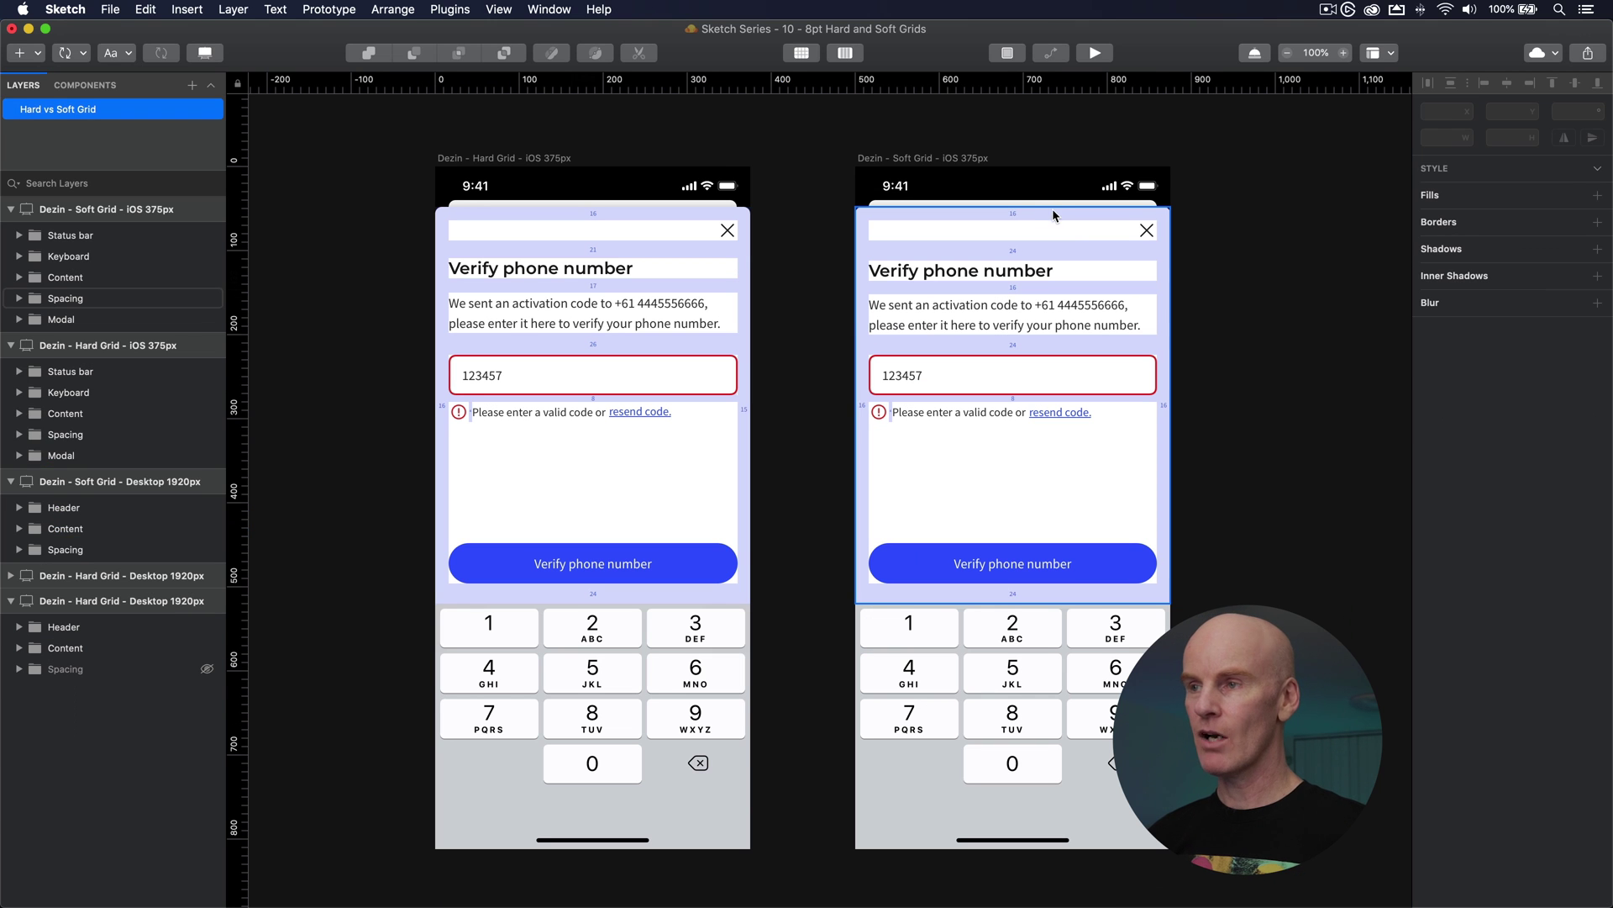
pyautogui.click(1052, 208)
pyautogui.press('super+plus')
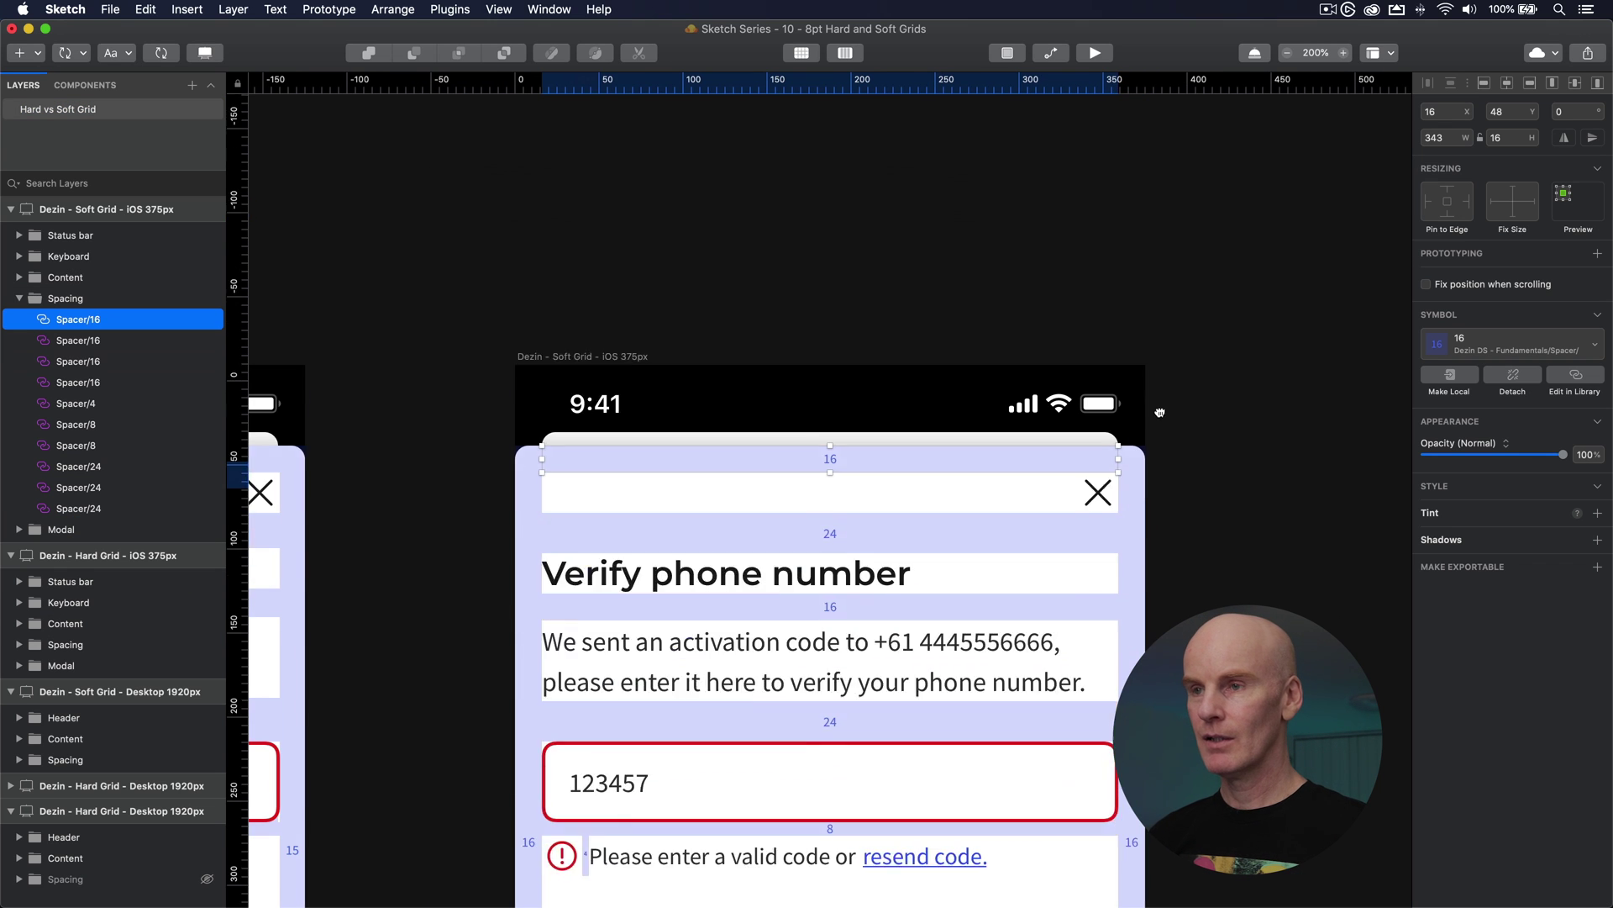
pyautogui.scroll(-3, 1157, 309)
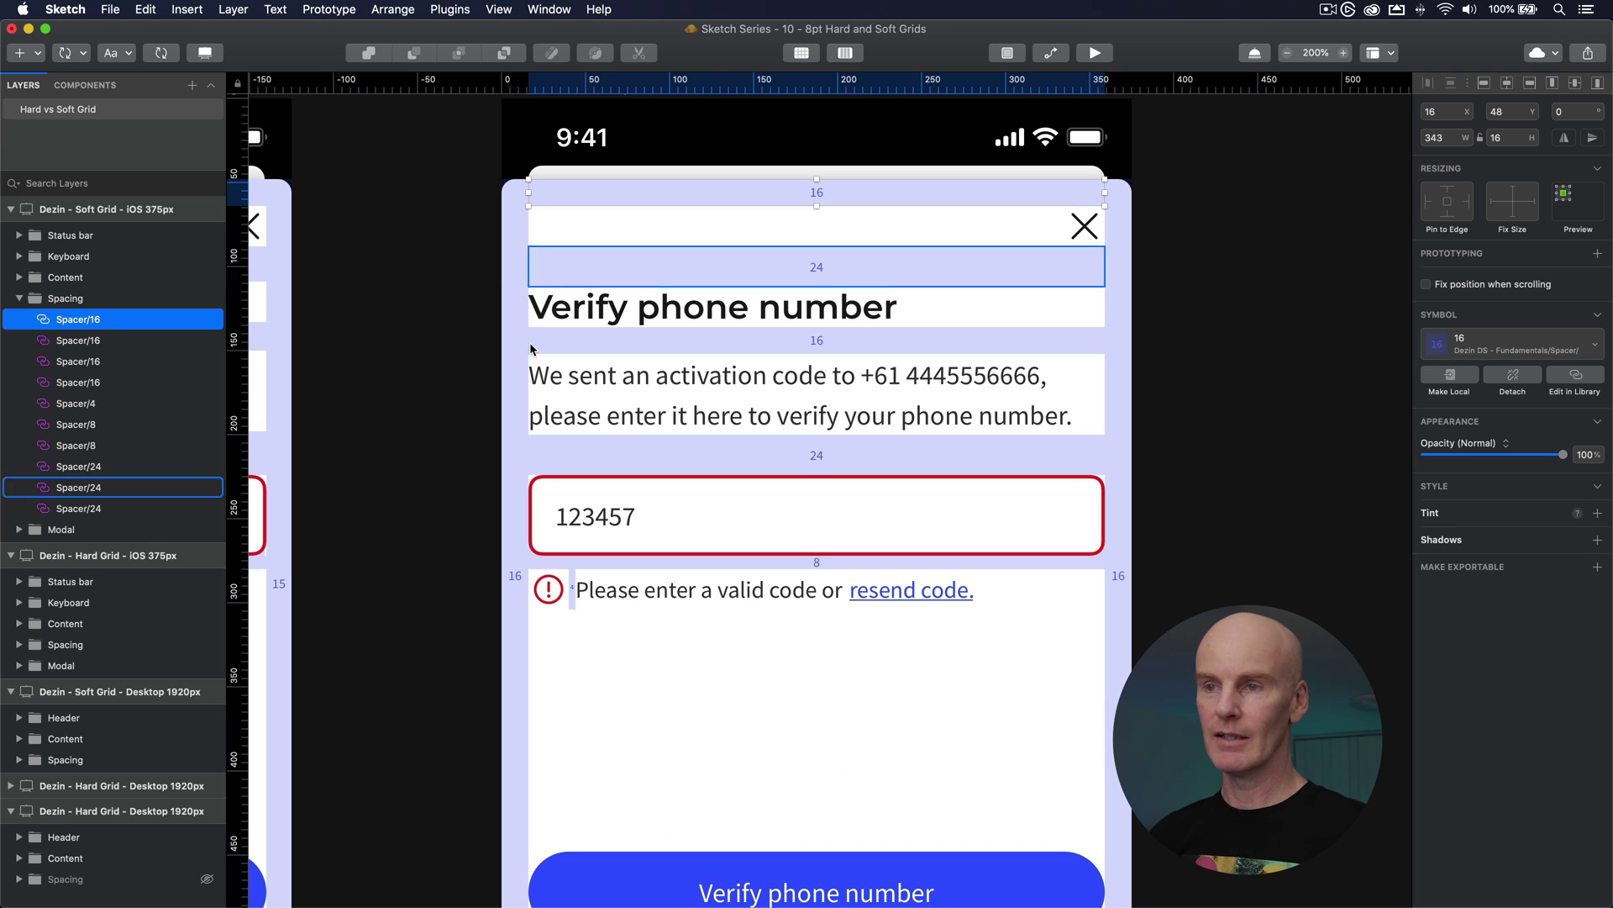
pyautogui.press('Tab')
pyautogui.press('Tab')
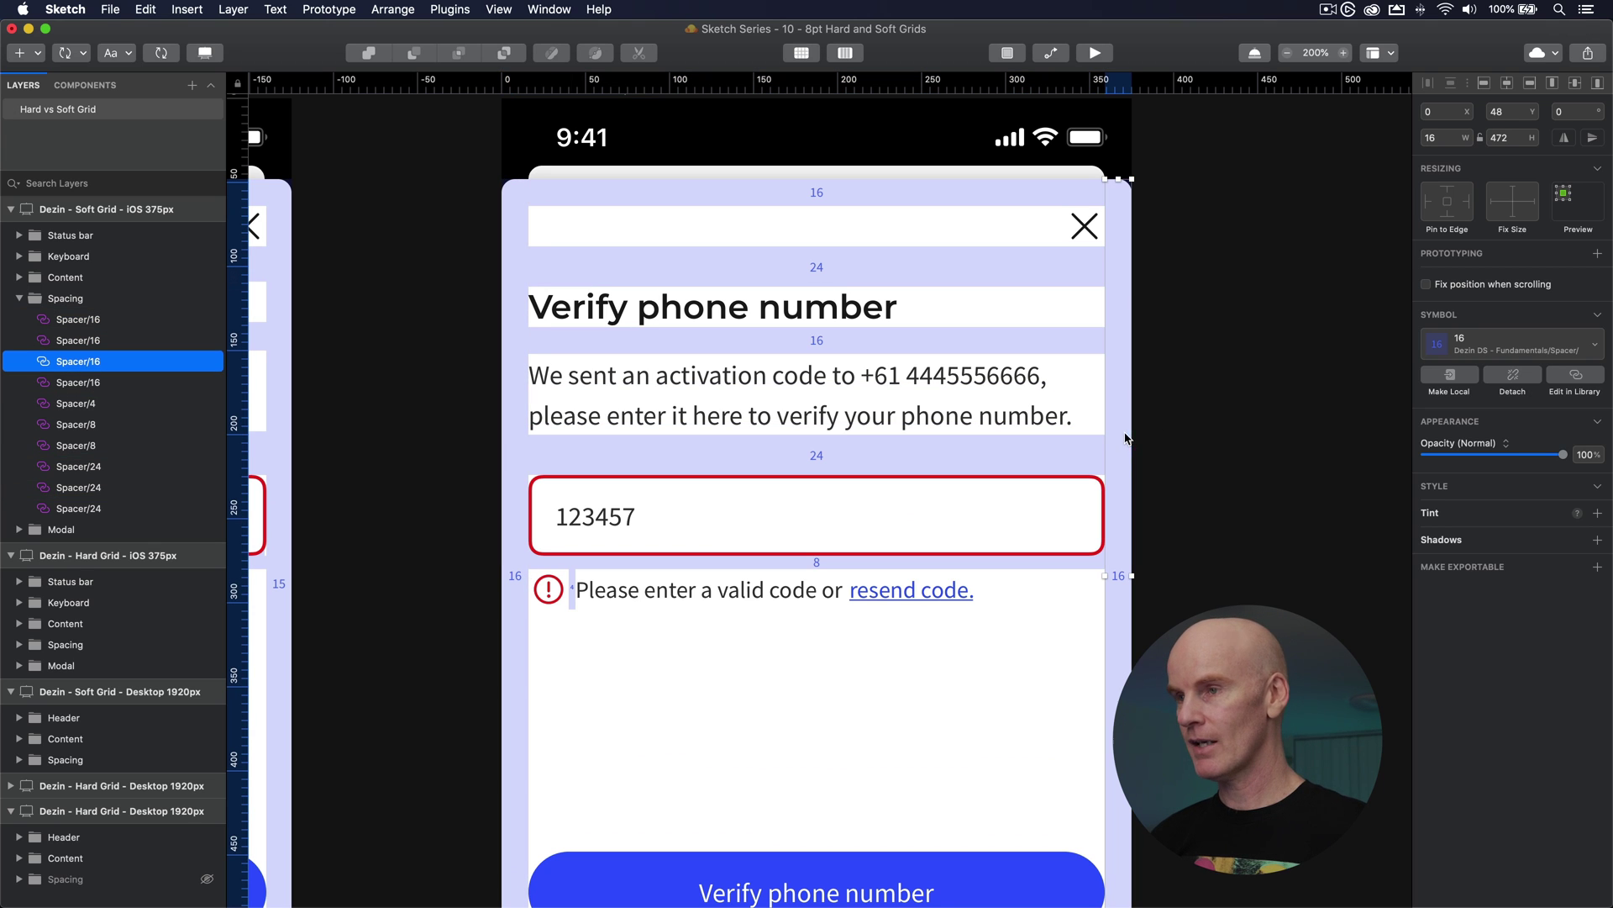
pyautogui.click(864, 272)
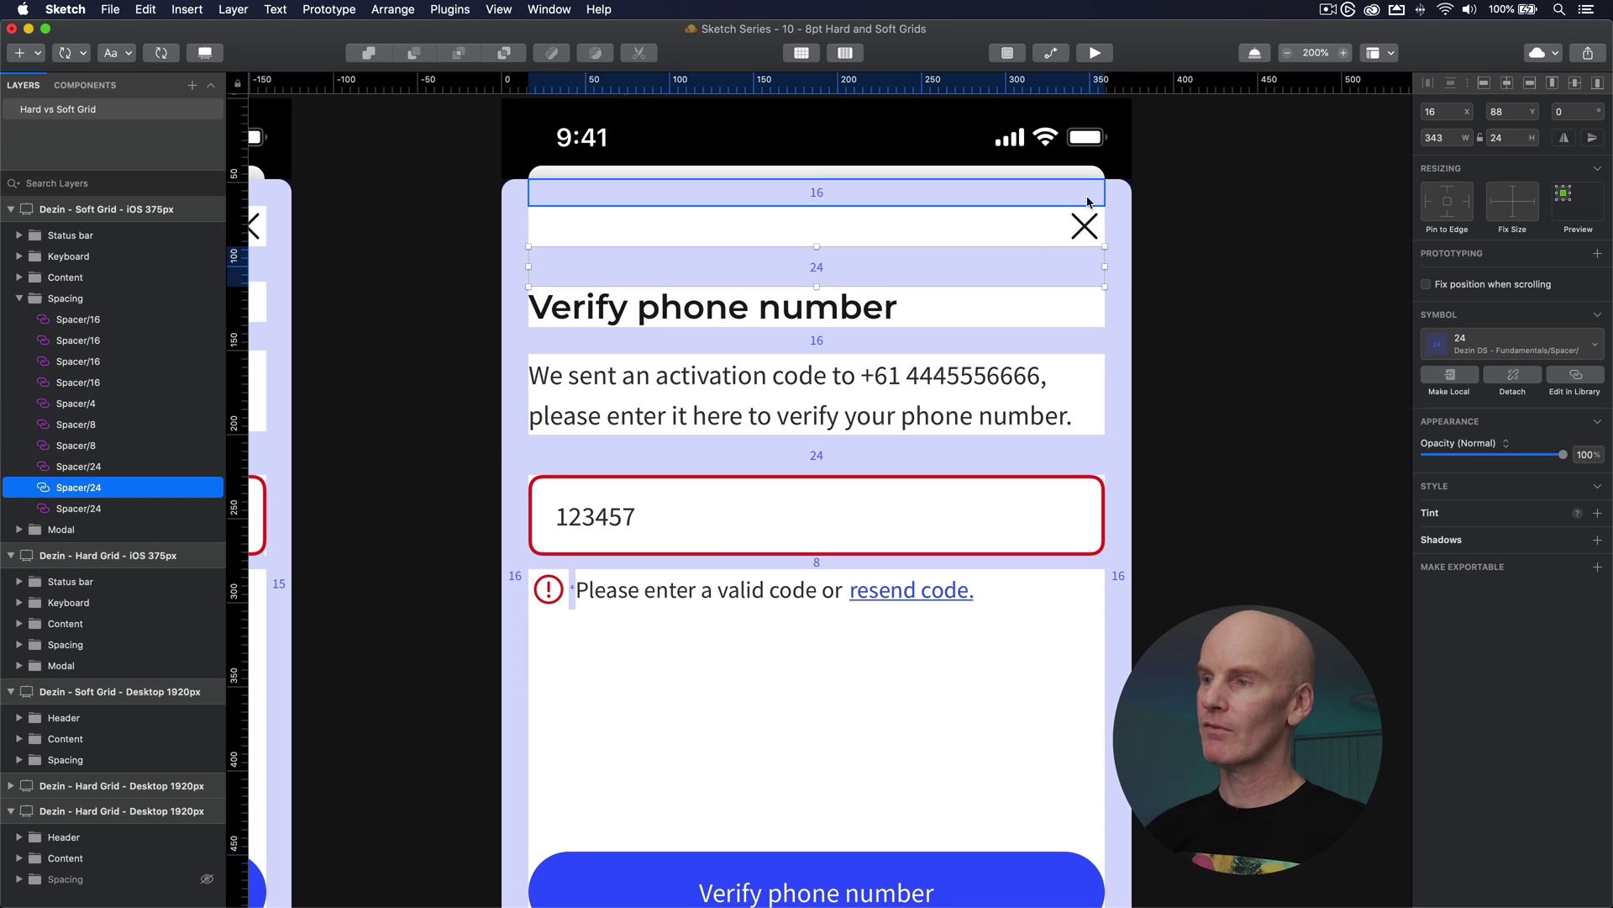
pyautogui.click(661, 308)
pyautogui.click(642, 336)
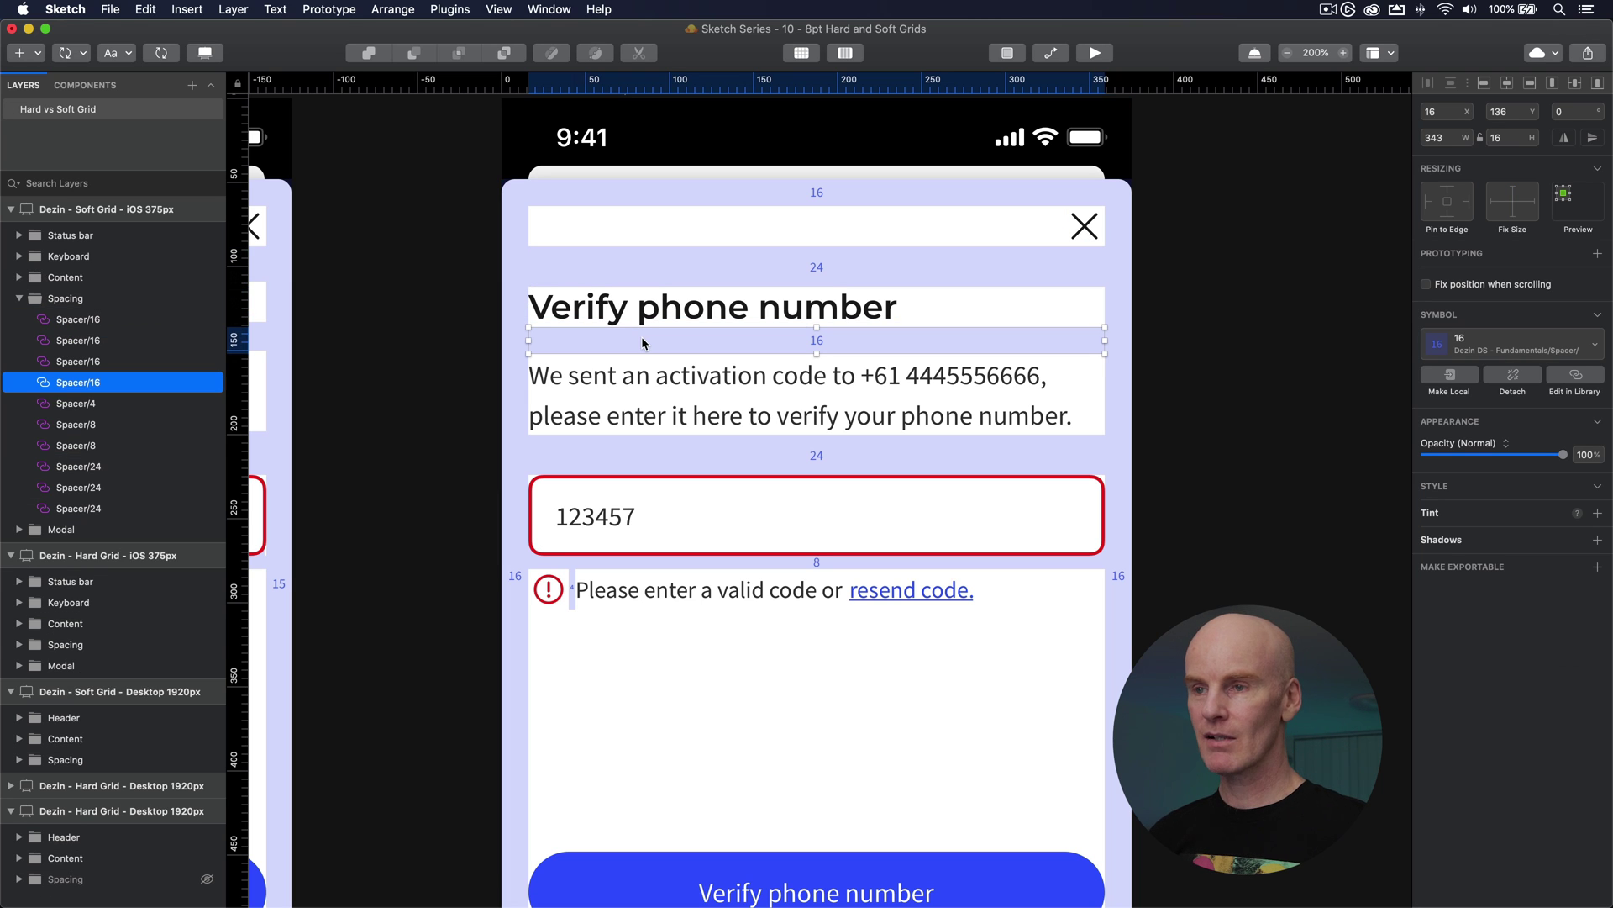
pyautogui.click(861, 386)
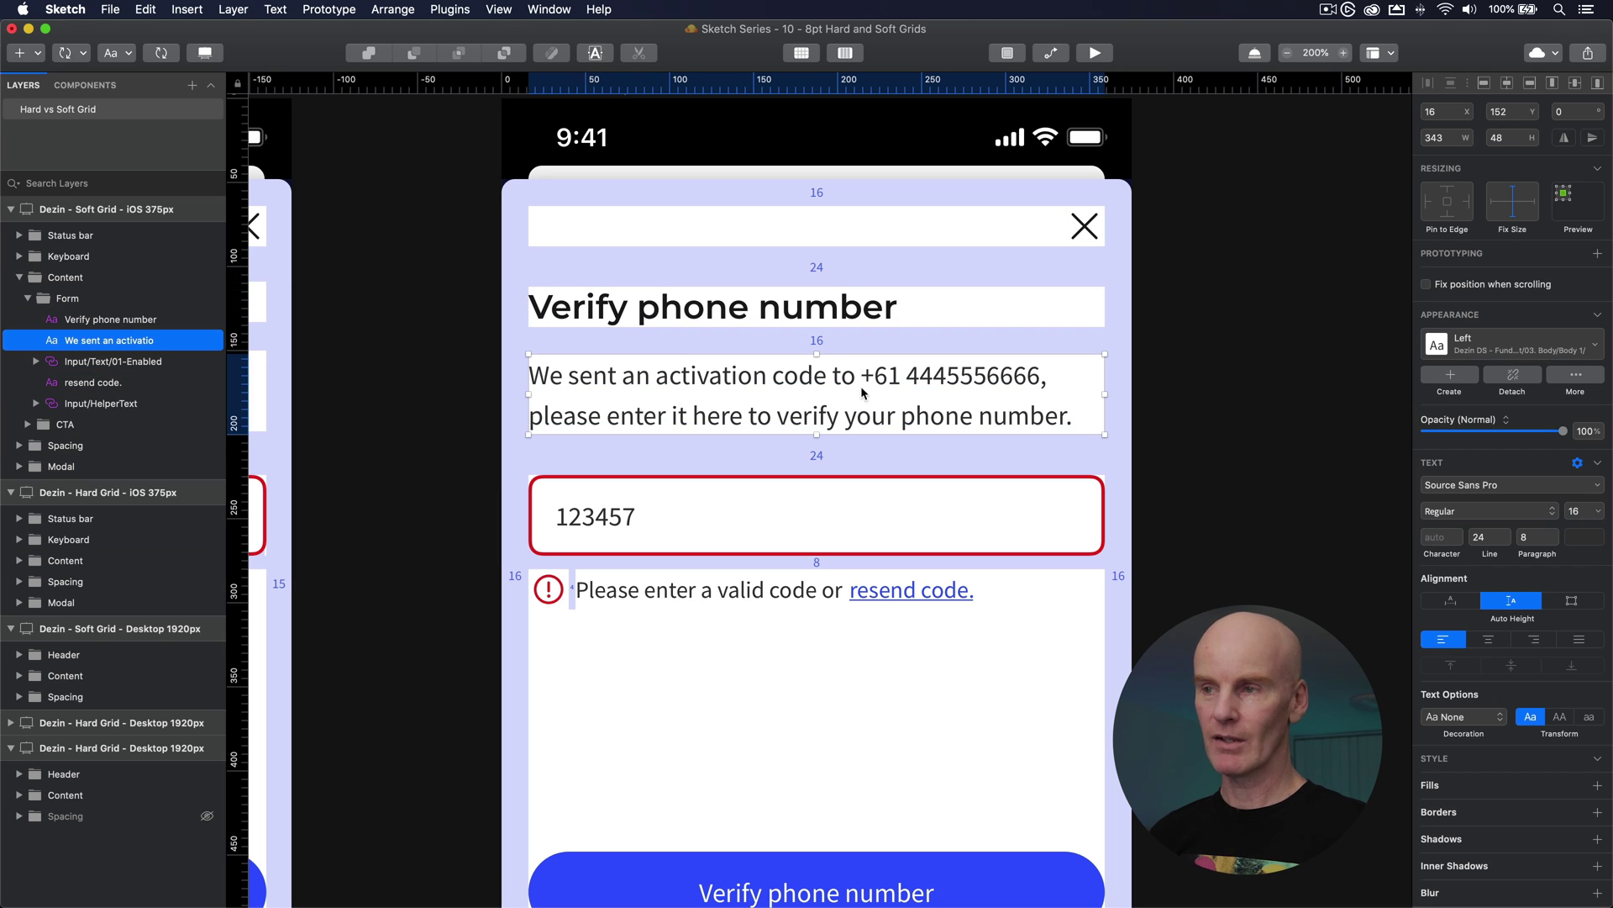
pyautogui.click(903, 458)
pyautogui.click(900, 506)
pyautogui.click(1229, 507)
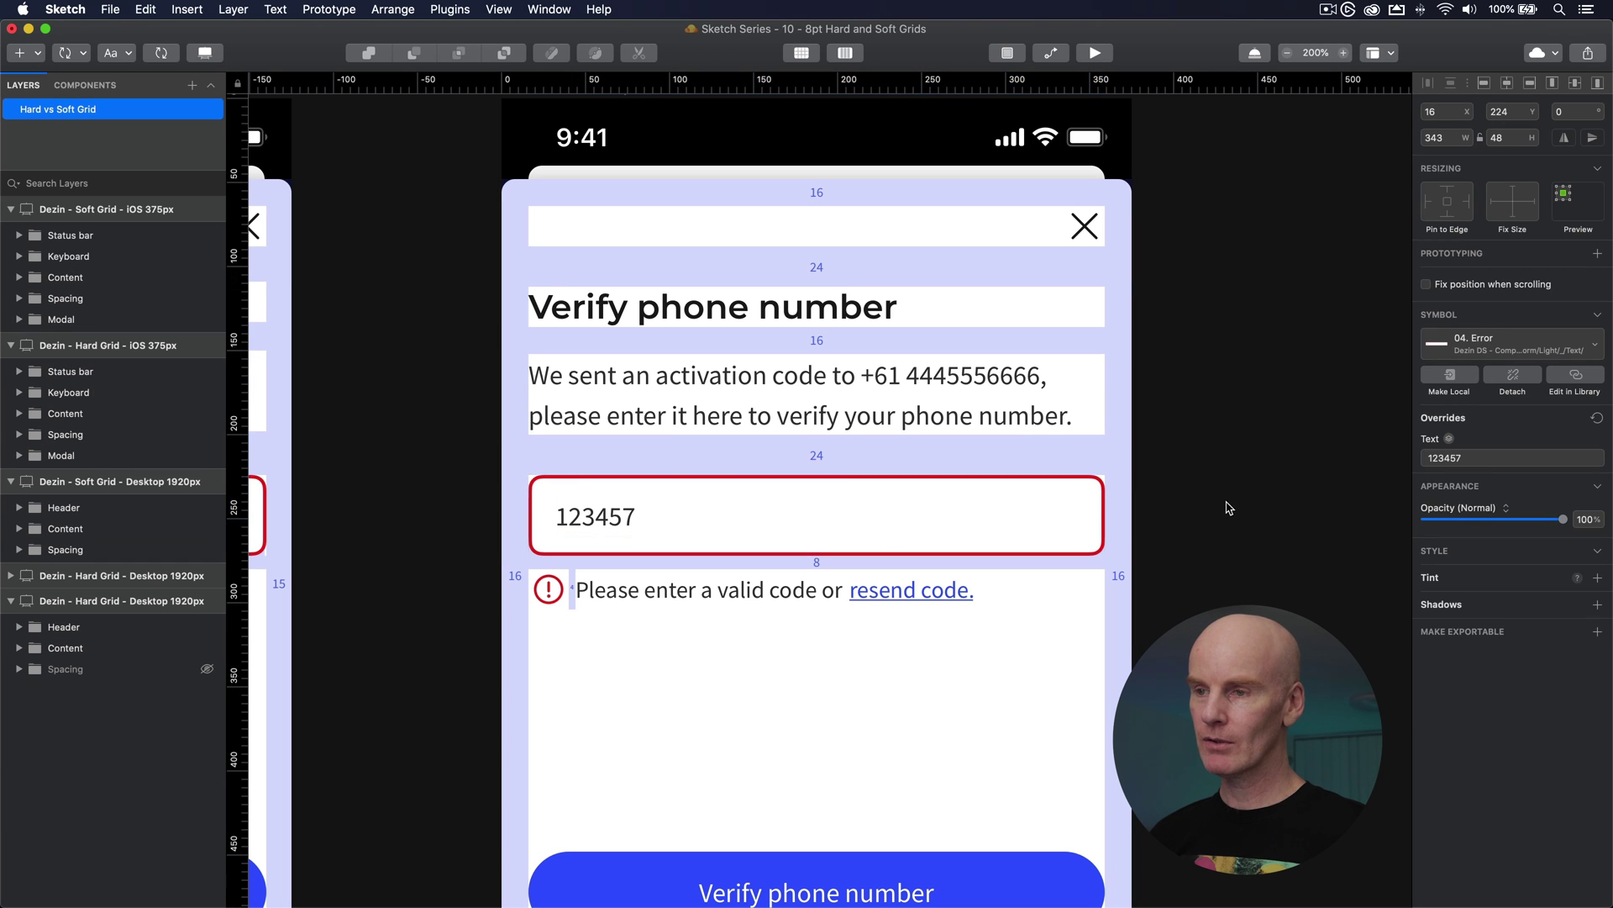
pyautogui.scroll(-5, 1228, 437)
pyautogui.click(704, 354)
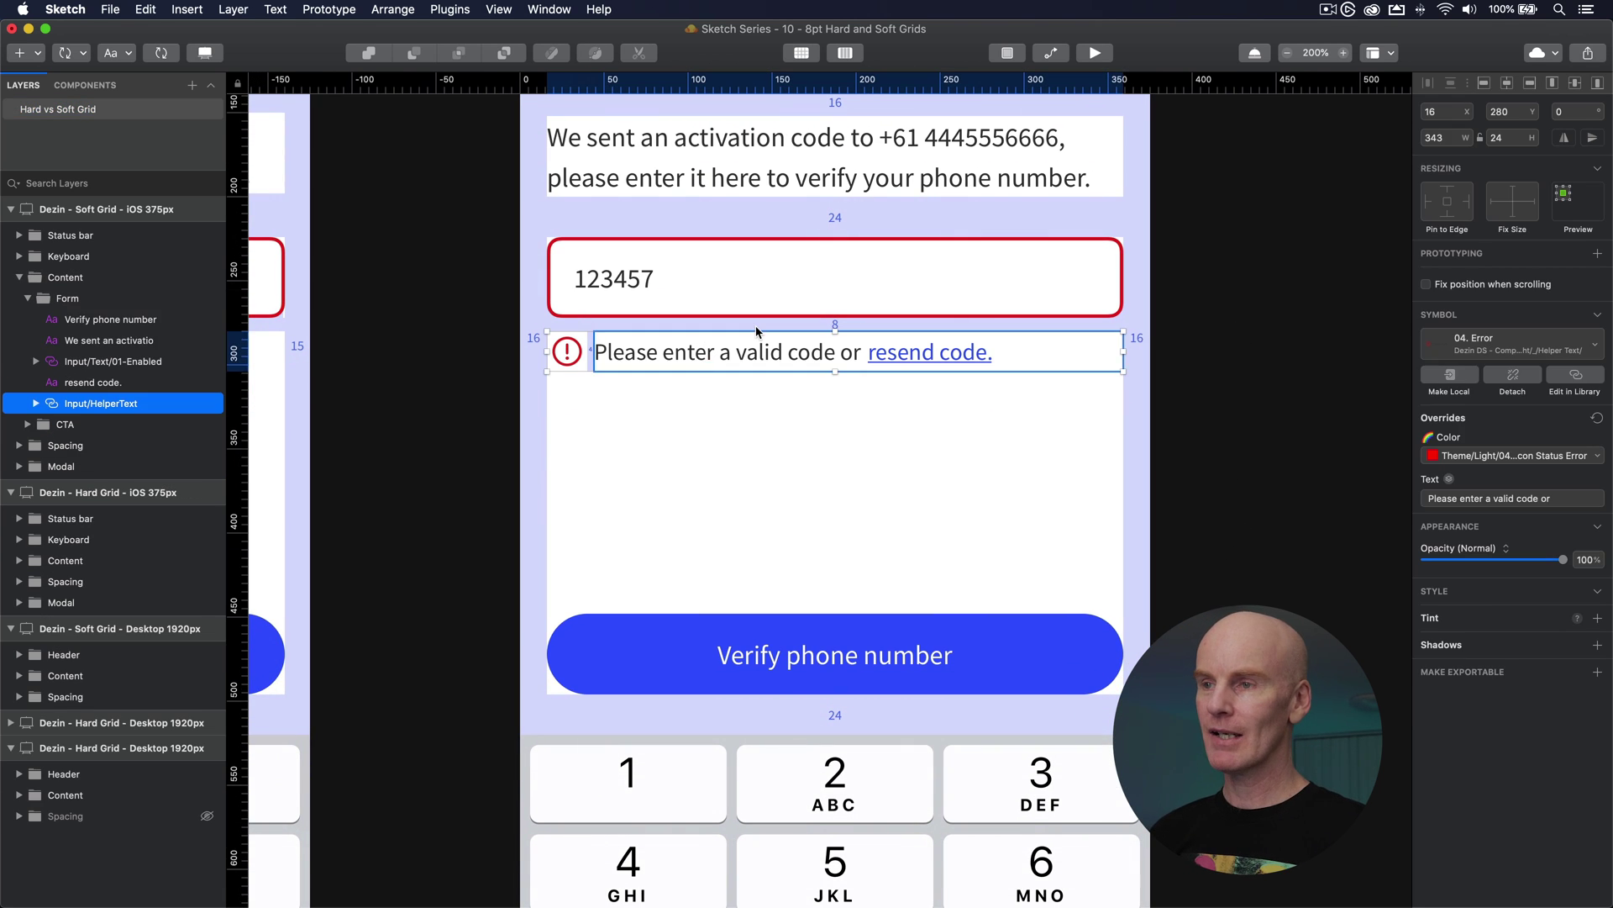
pyautogui.click(755, 324)
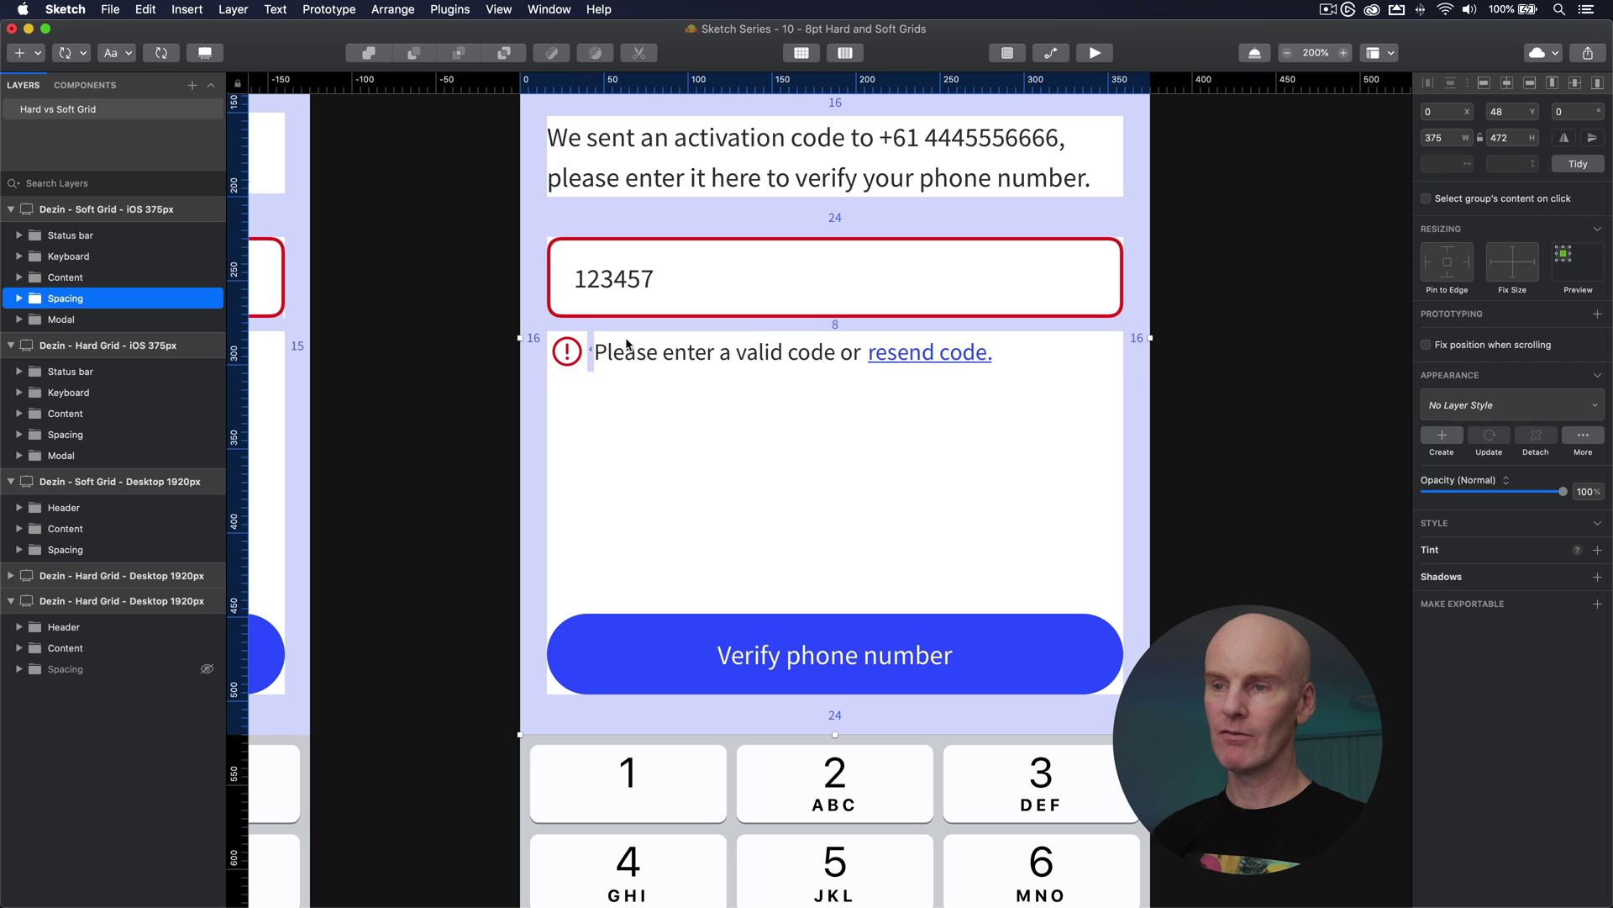
pyautogui.click(842, 689)
pyautogui.click(775, 712)
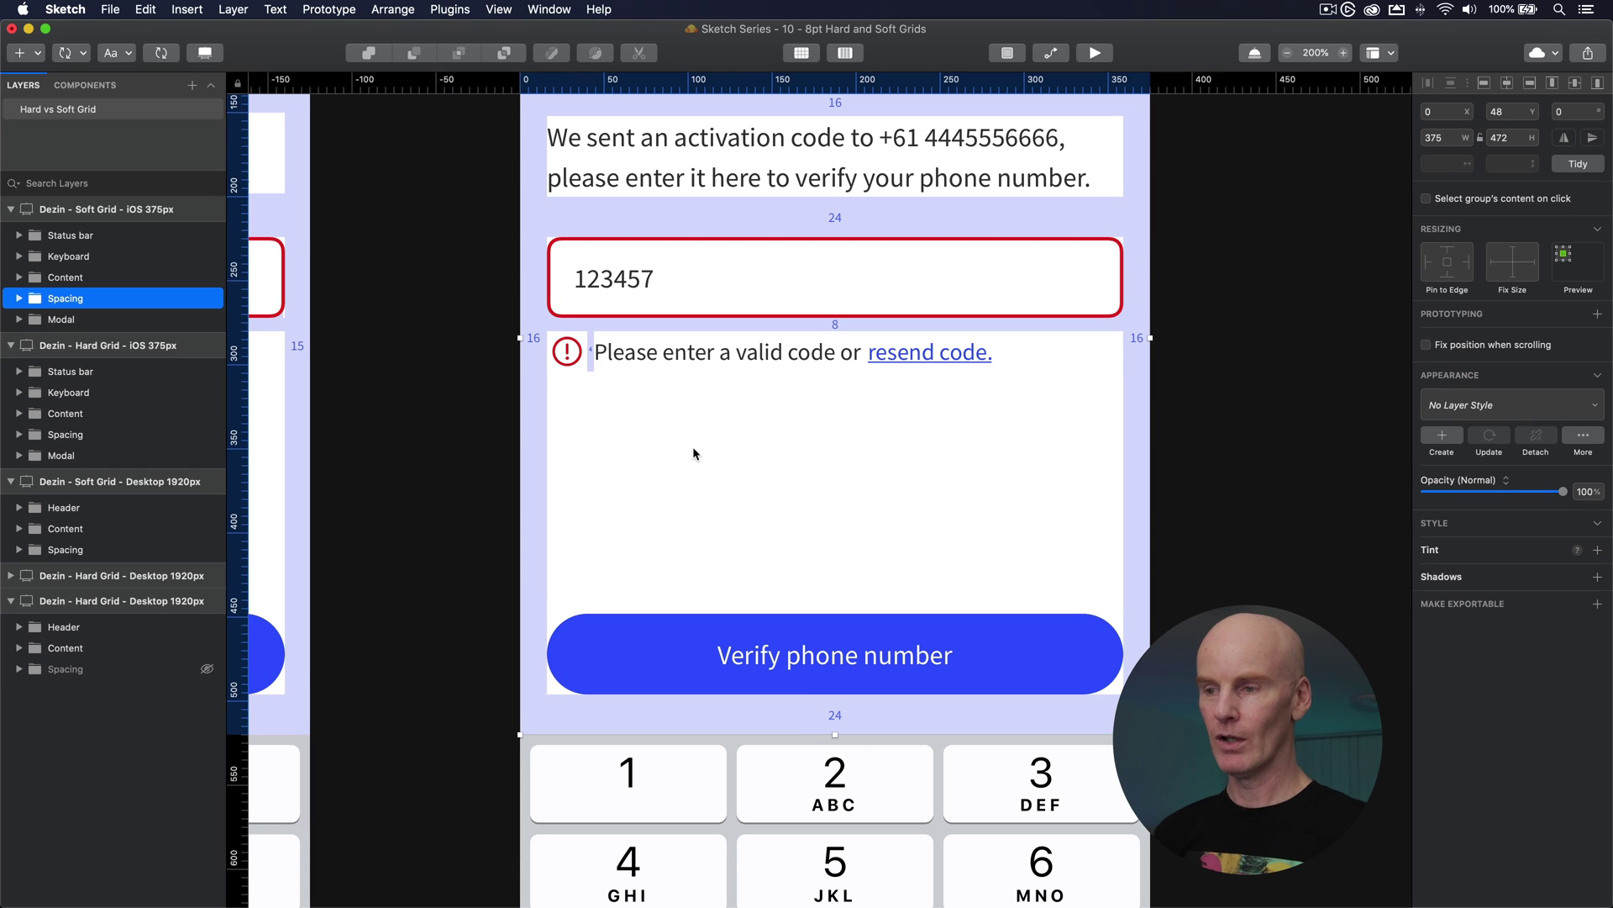
pyautogui.click(1313, 388)
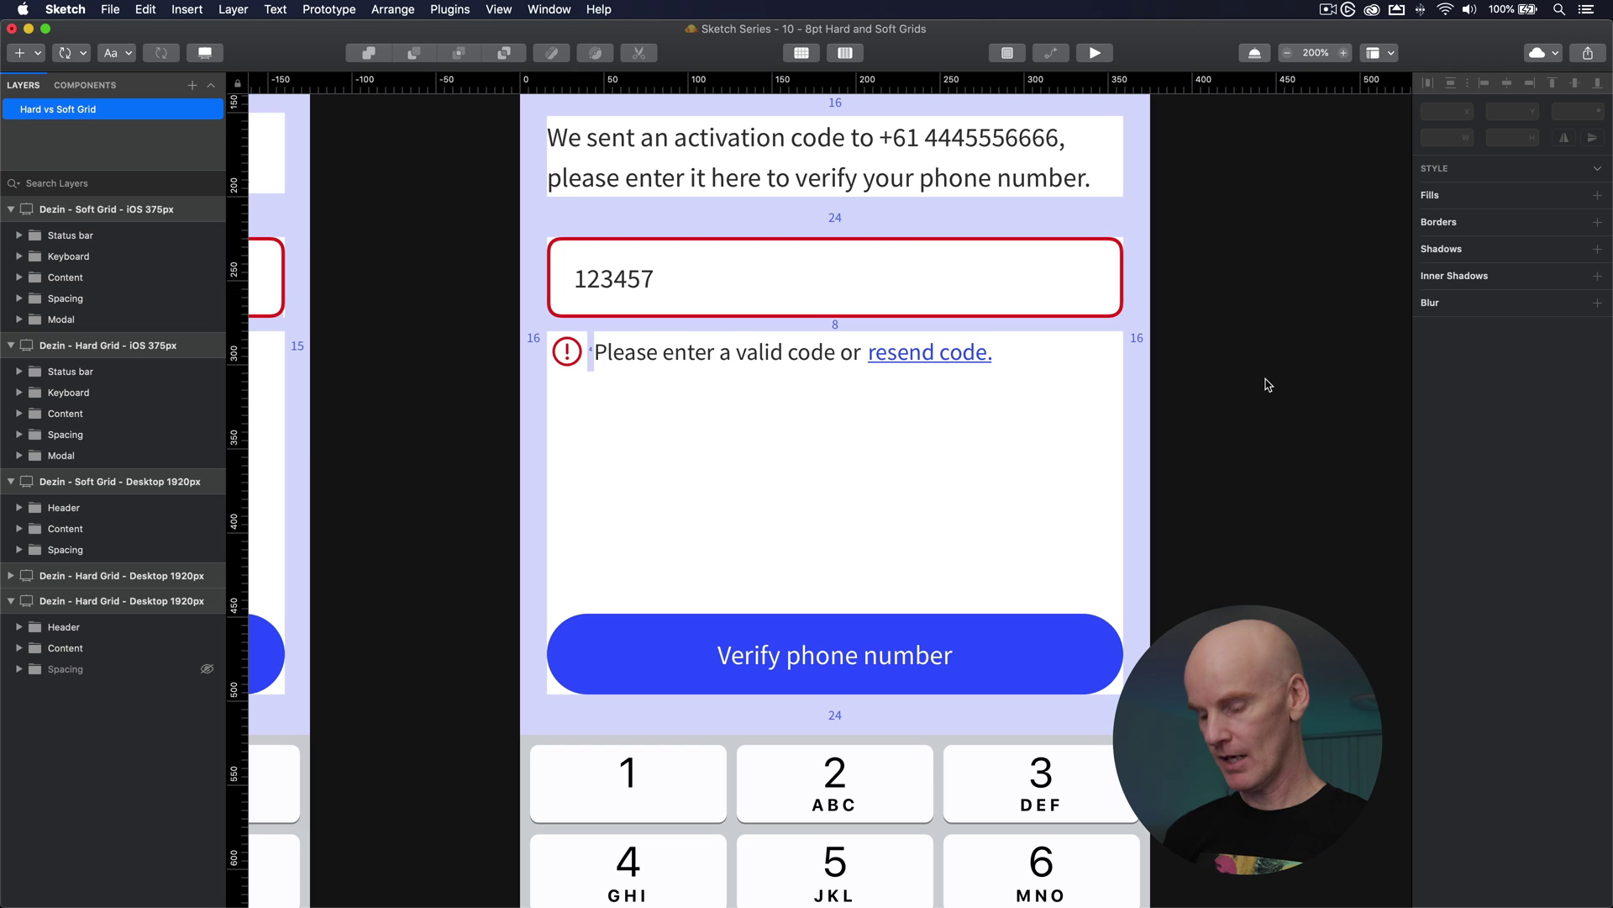
pyautogui.press('super+minus')
pyautogui.hscroll(-5, 1194, 386)
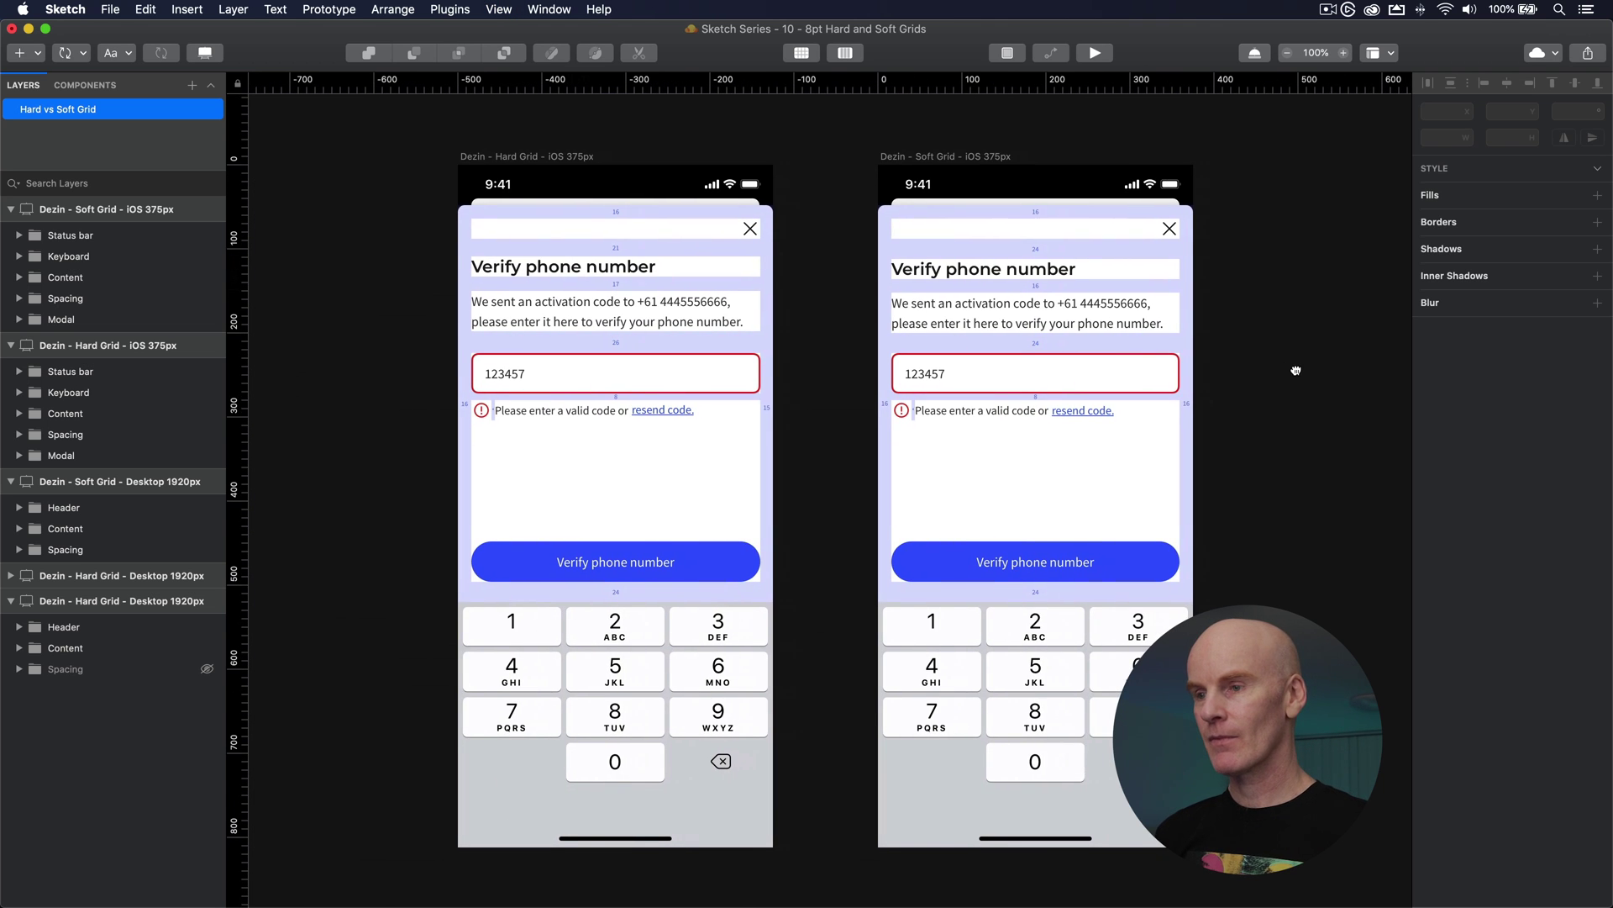